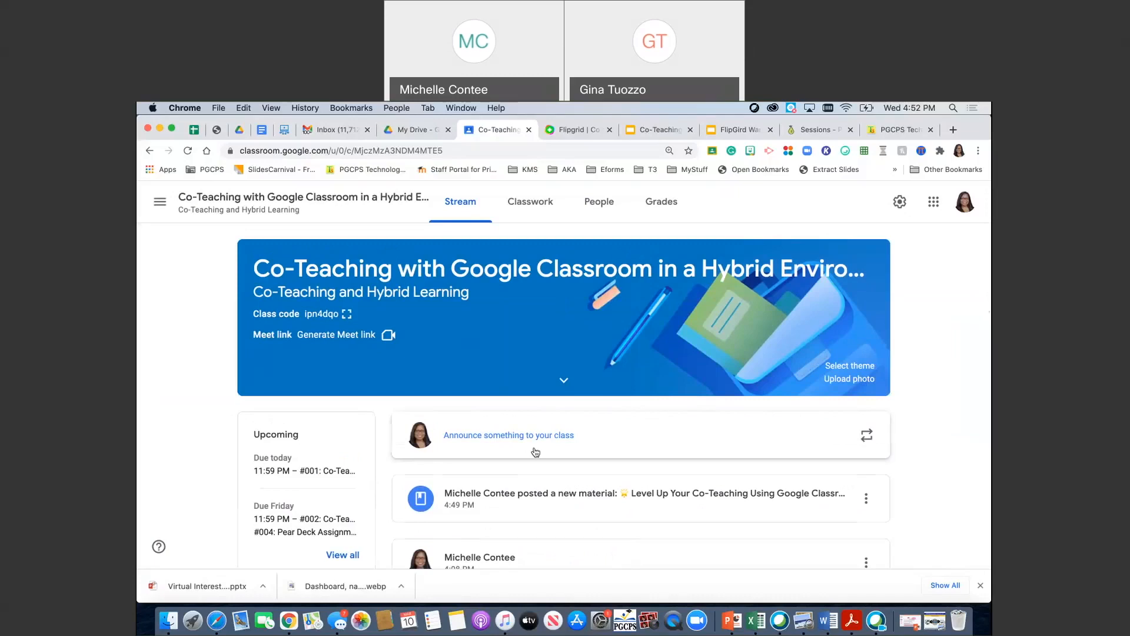
- View all of the class's upcoming work, checking the Reviewed list and returning to the To review list
scroll(536, 452, down, 4)
scroll(535, 452, up, 4)
scroll(536, 452, down, 3)
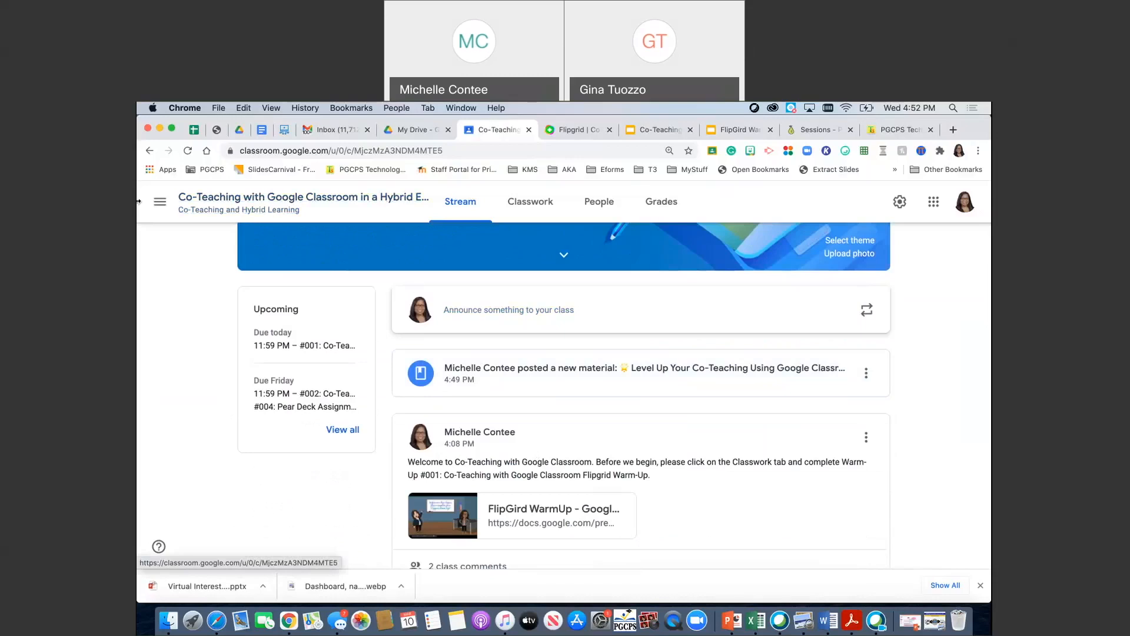
click(344, 431)
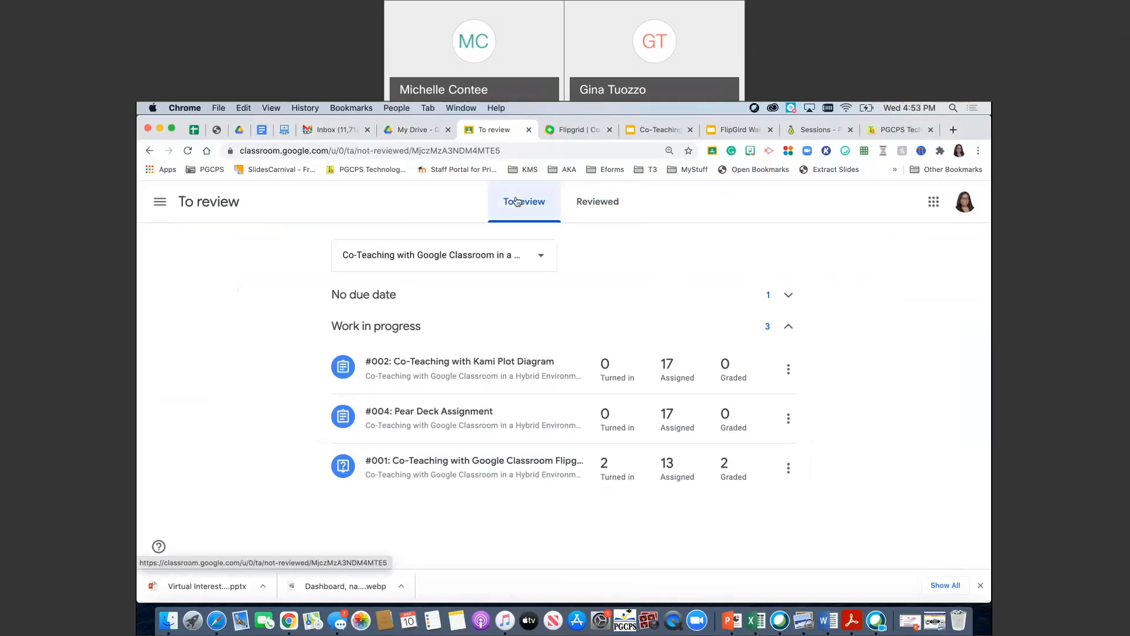
click(601, 211)
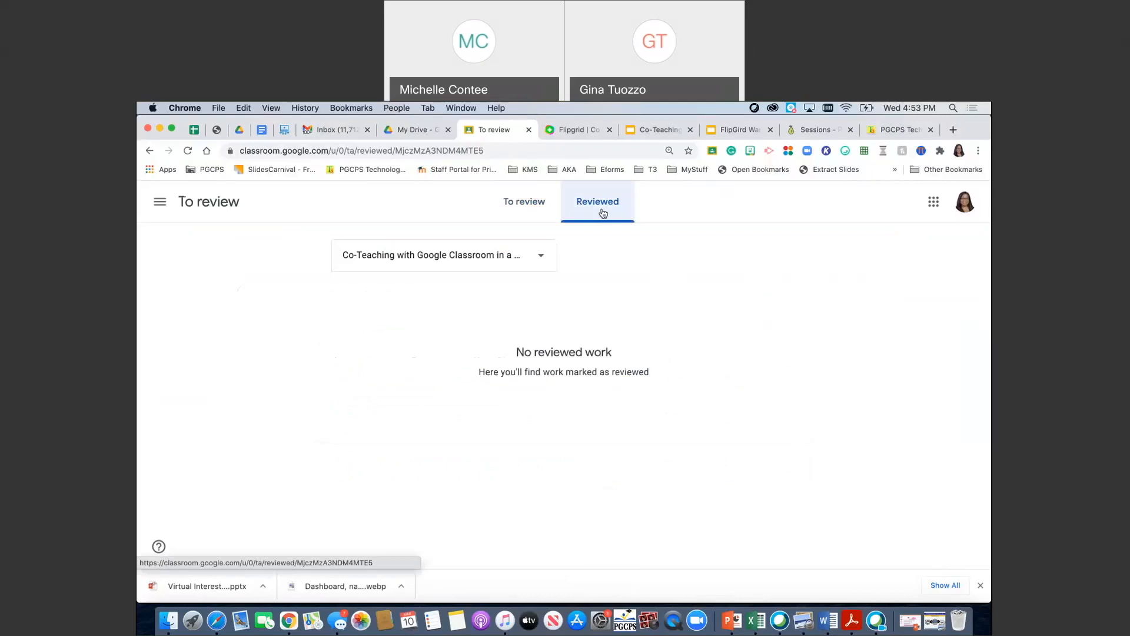
click(495, 188)
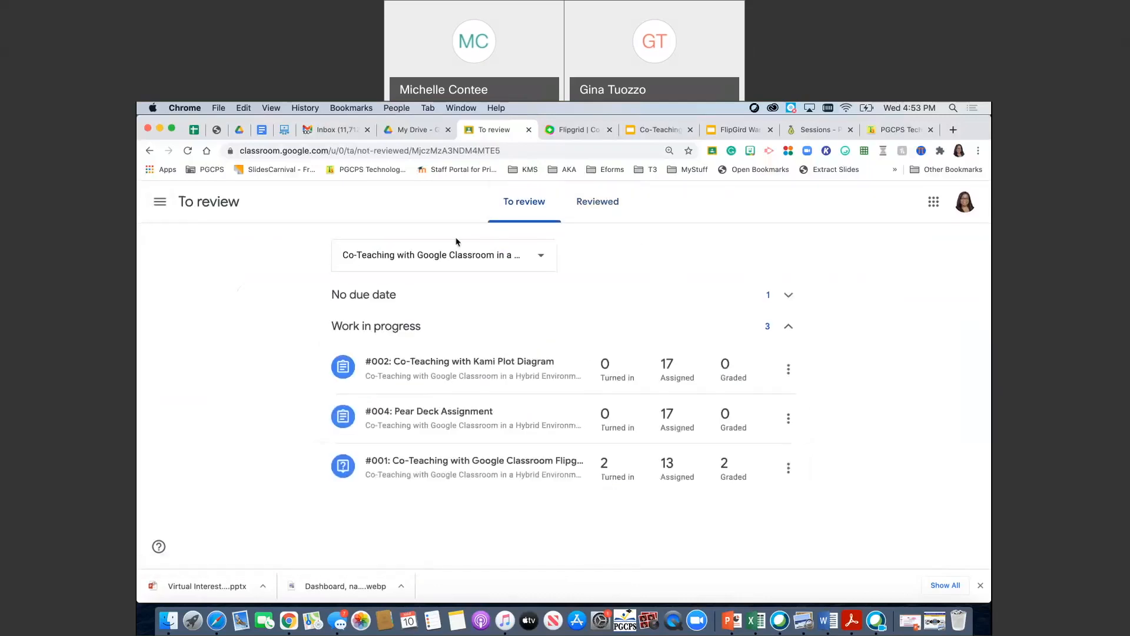
- Browse the class filter for the work to review, keeping the Co-Teaching with Google Classroom class selected
click(454, 260)
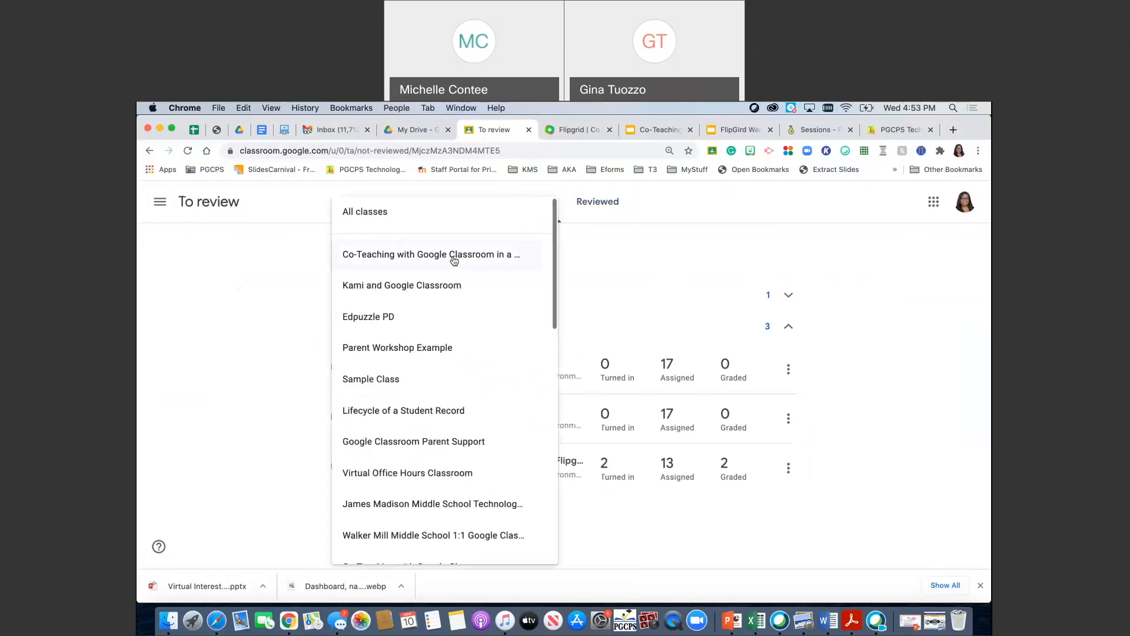
click(454, 257)
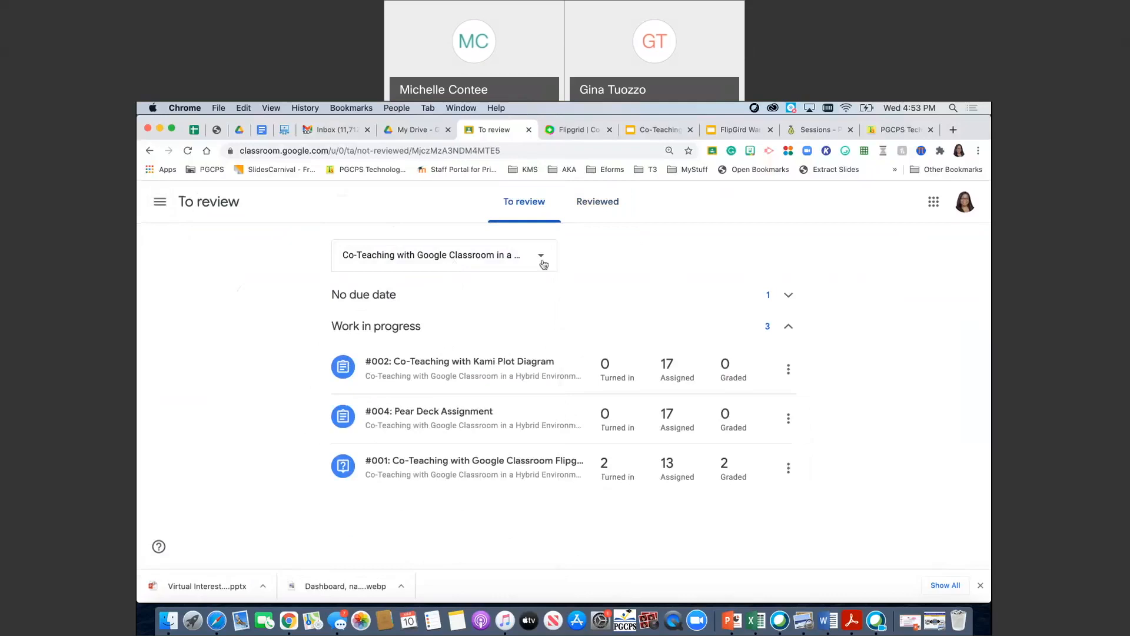
click(542, 262)
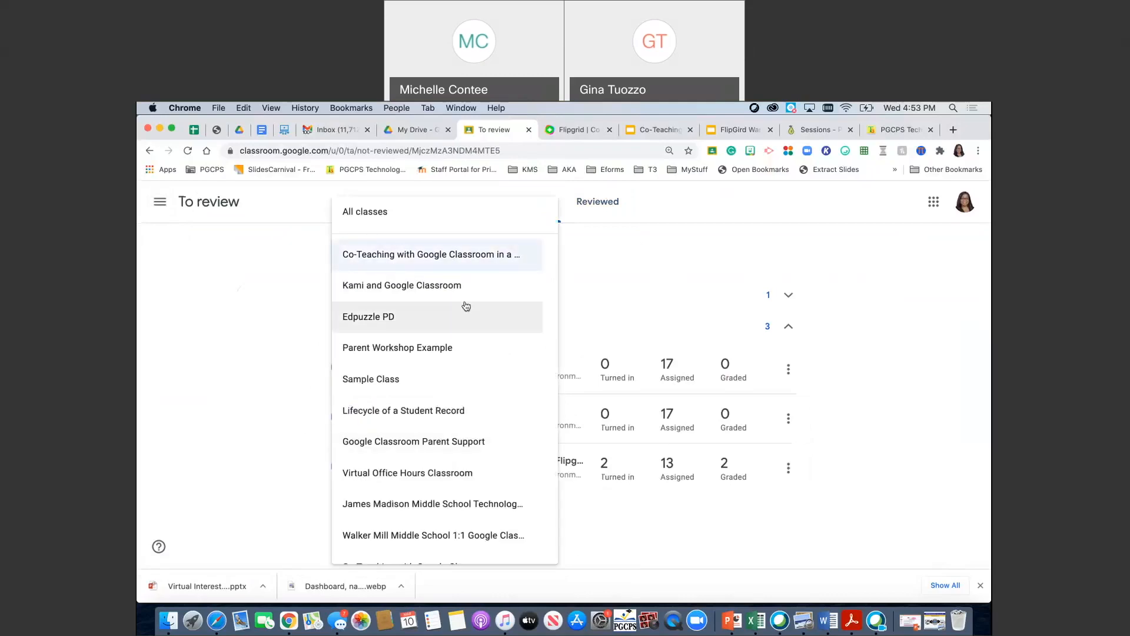
click(213, 202)
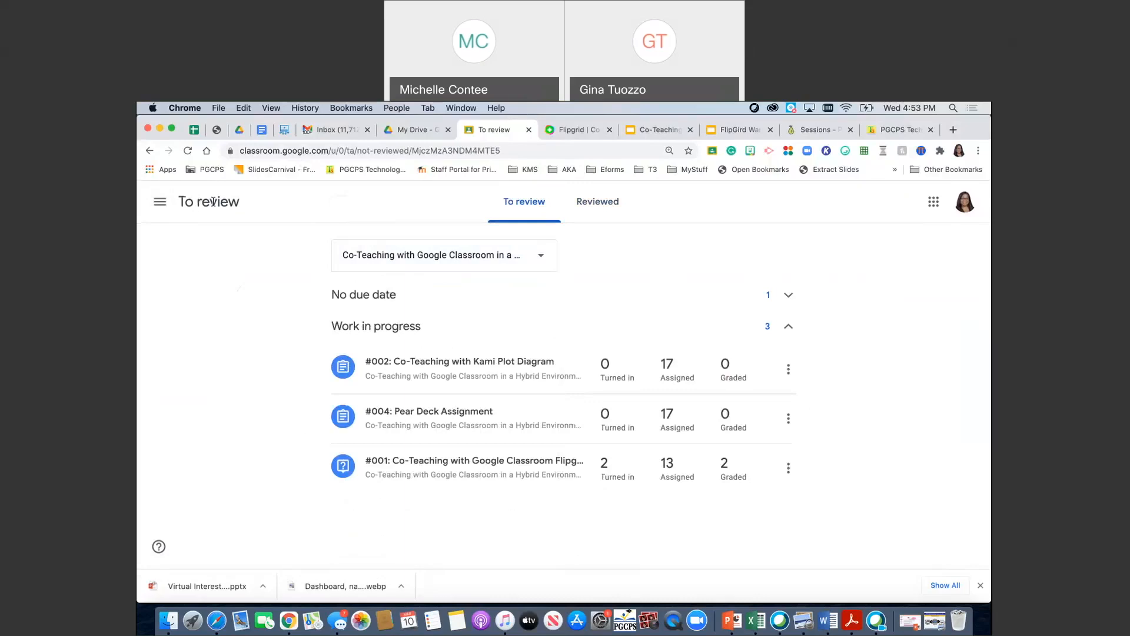
- Return to the Co-Teaching with Google Classroom class stream and look through its posts and comments
click(160, 204)
click(178, 339)
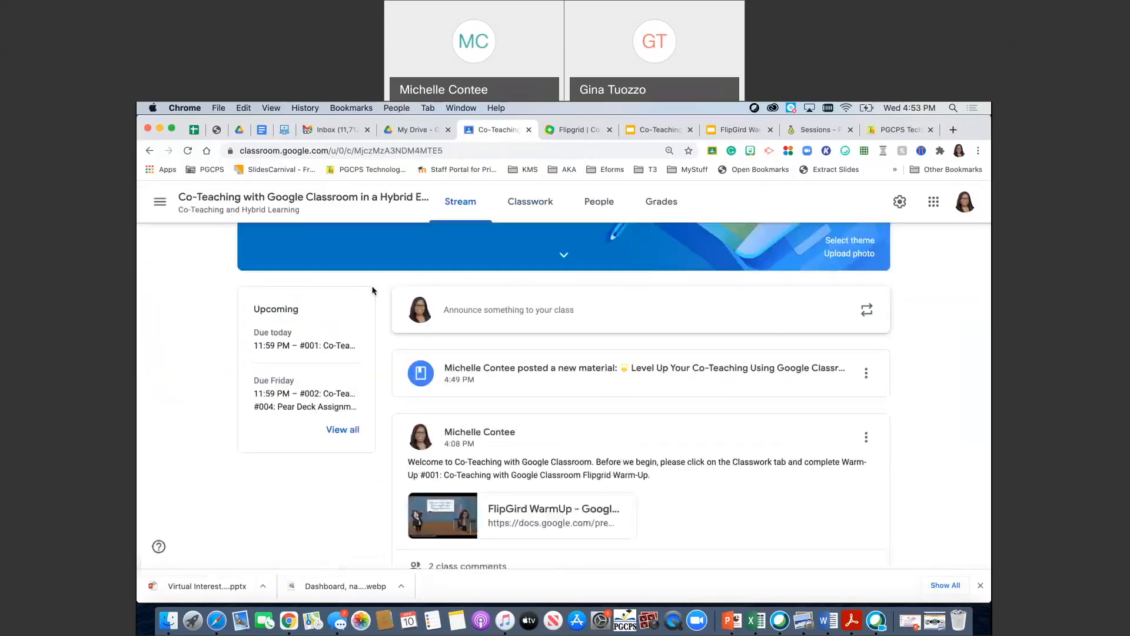
scroll(777, 460, down, 3)
scroll(777, 460, down, 2)
scroll(777, 460, up, 2)
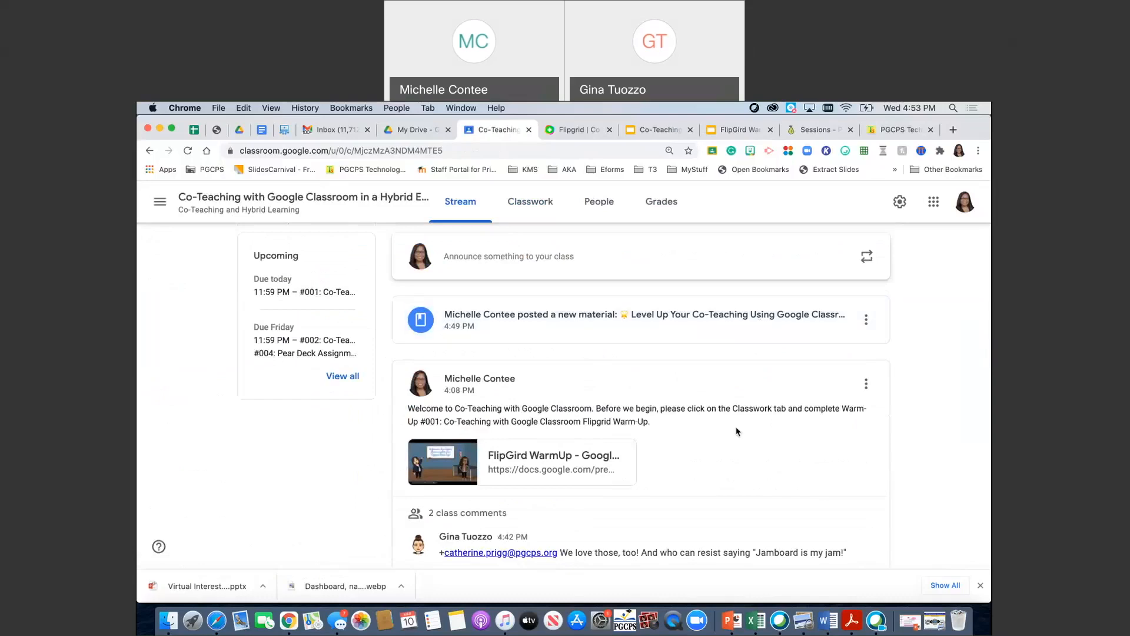
scroll(737, 431, down, 3)
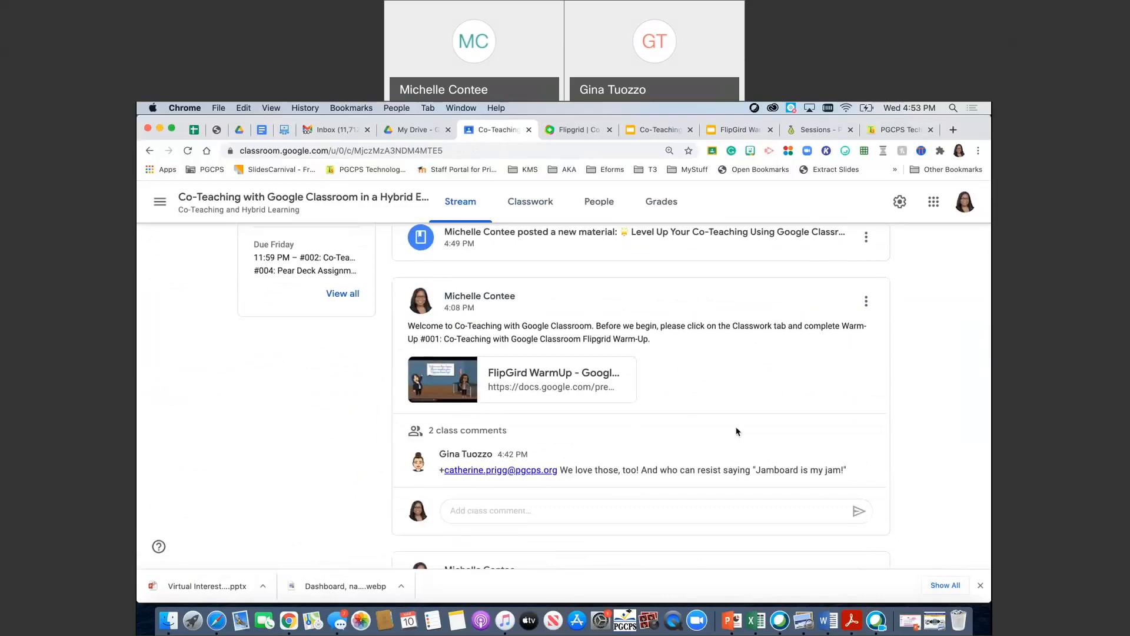
scroll(736, 432, down, 4)
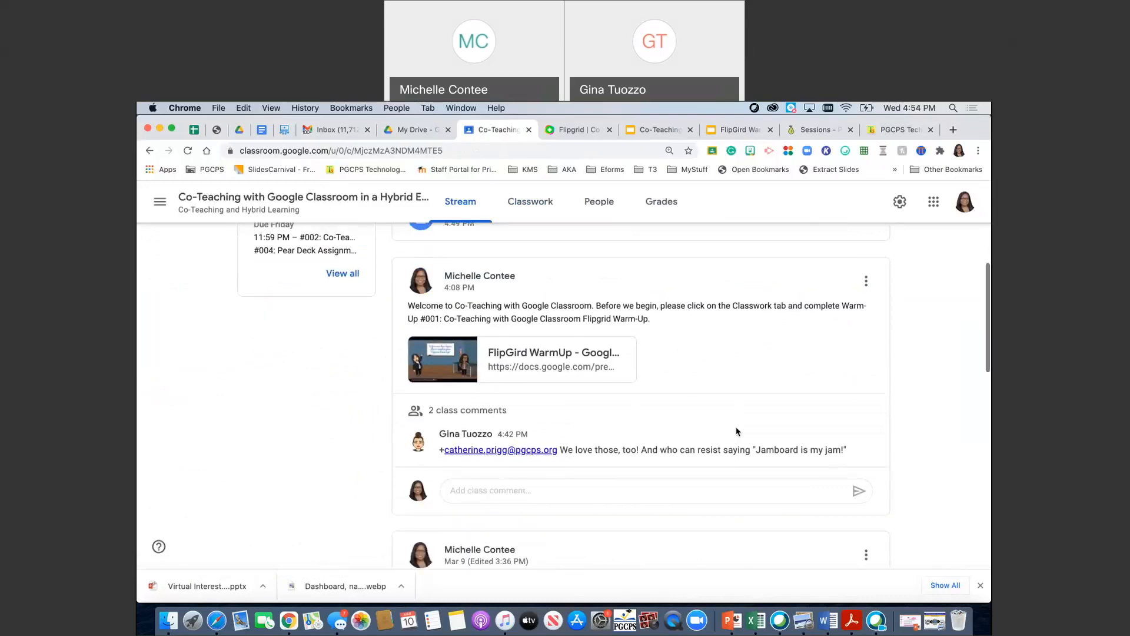
scroll(737, 432, down, 3)
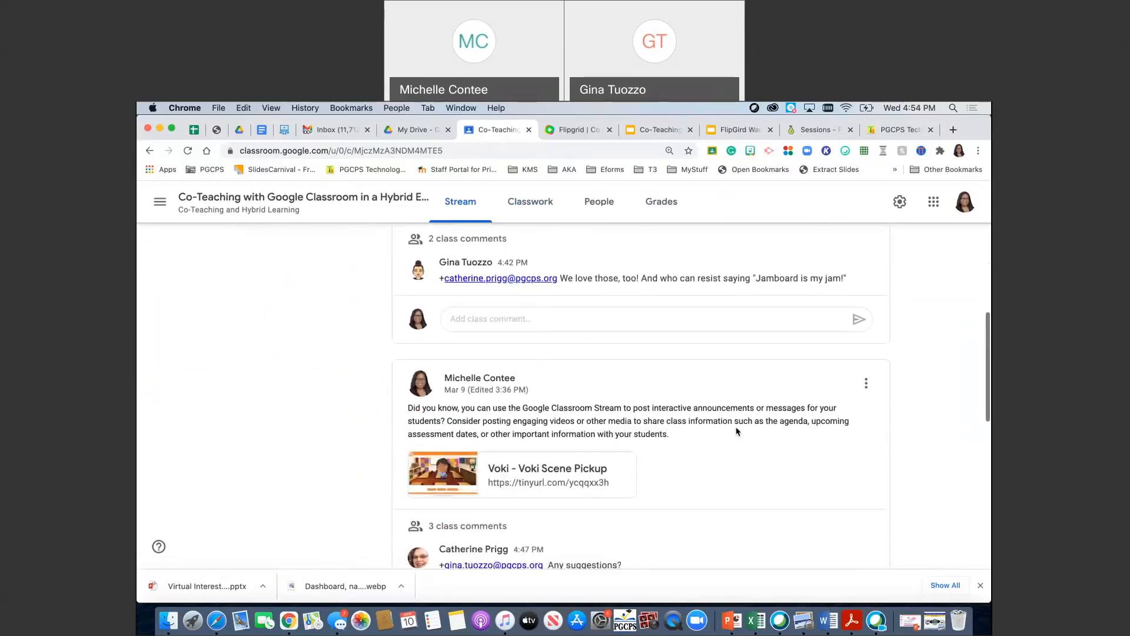
scroll(736, 432, up, 8)
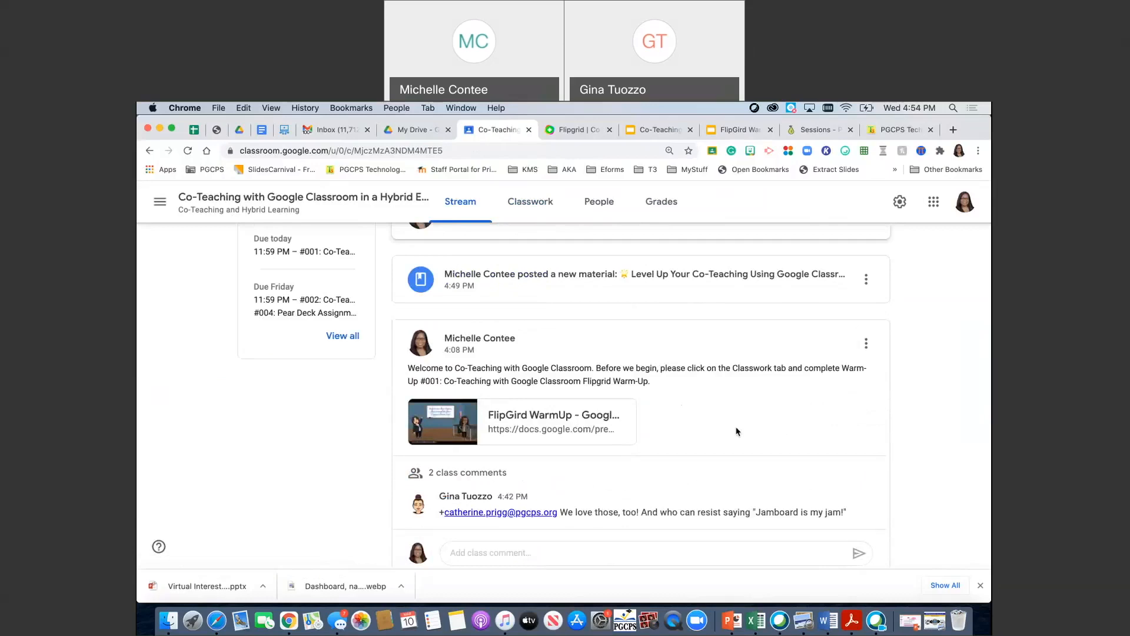
scroll(737, 432, up, 8)
scroll(736, 431, down, 2)
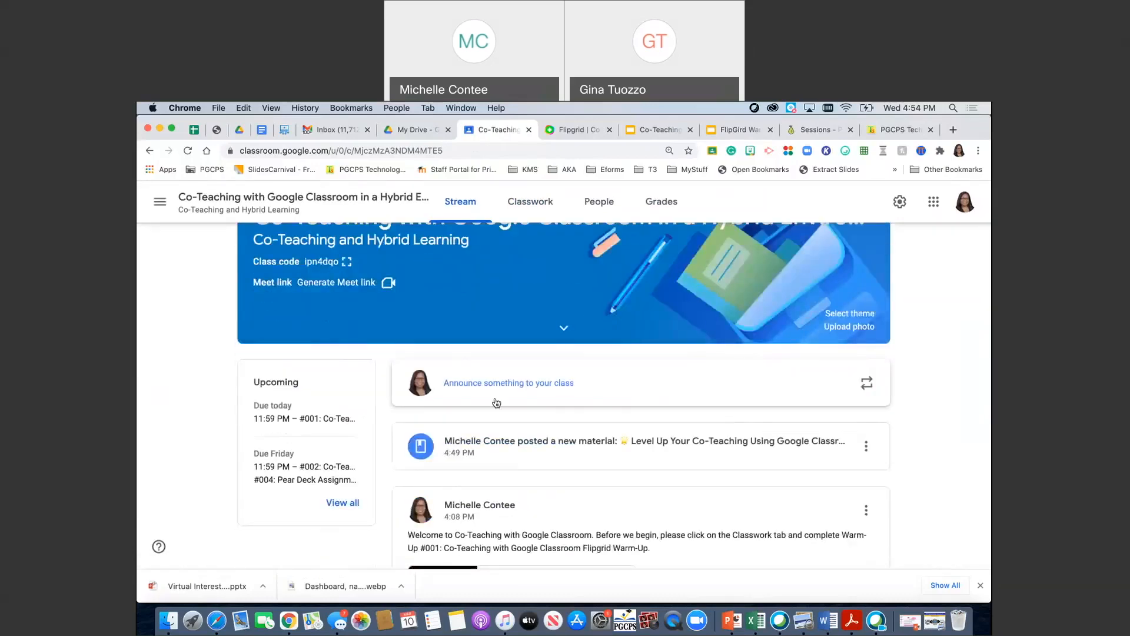
- Start a new stream announcement for all students and show the available attachment sources
click(509, 384)
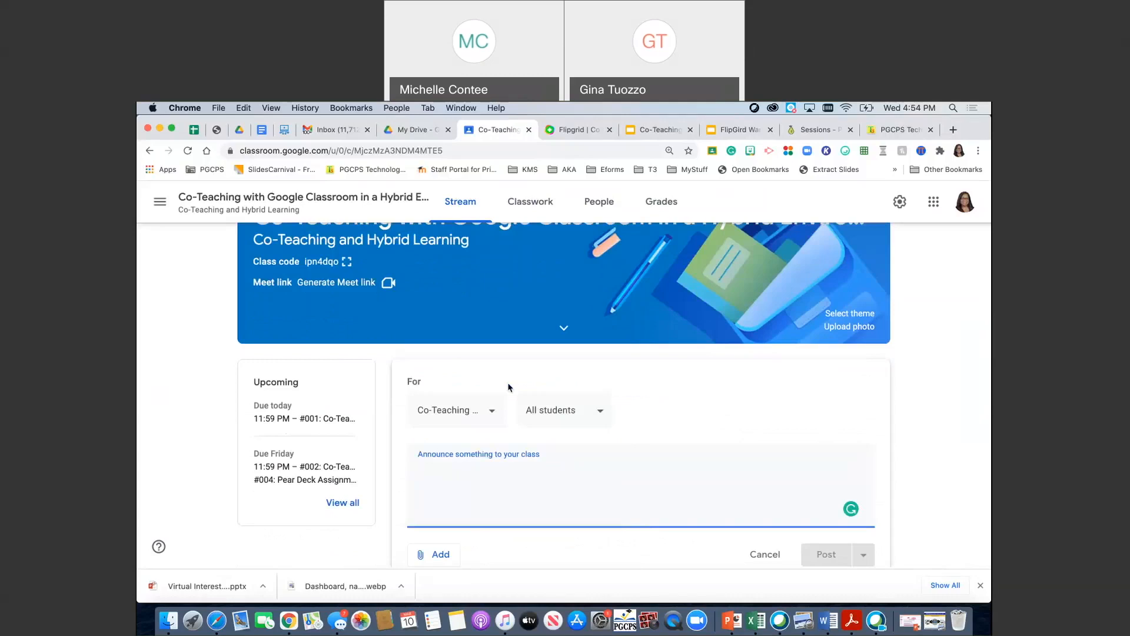
scroll(508, 382, down, 2)
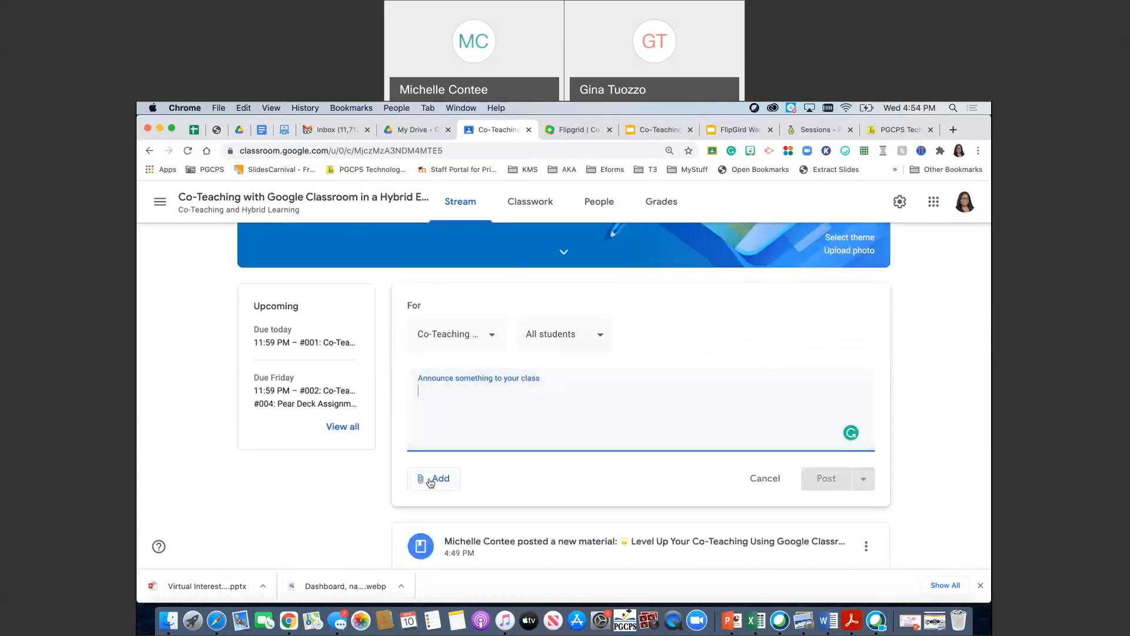
click(431, 482)
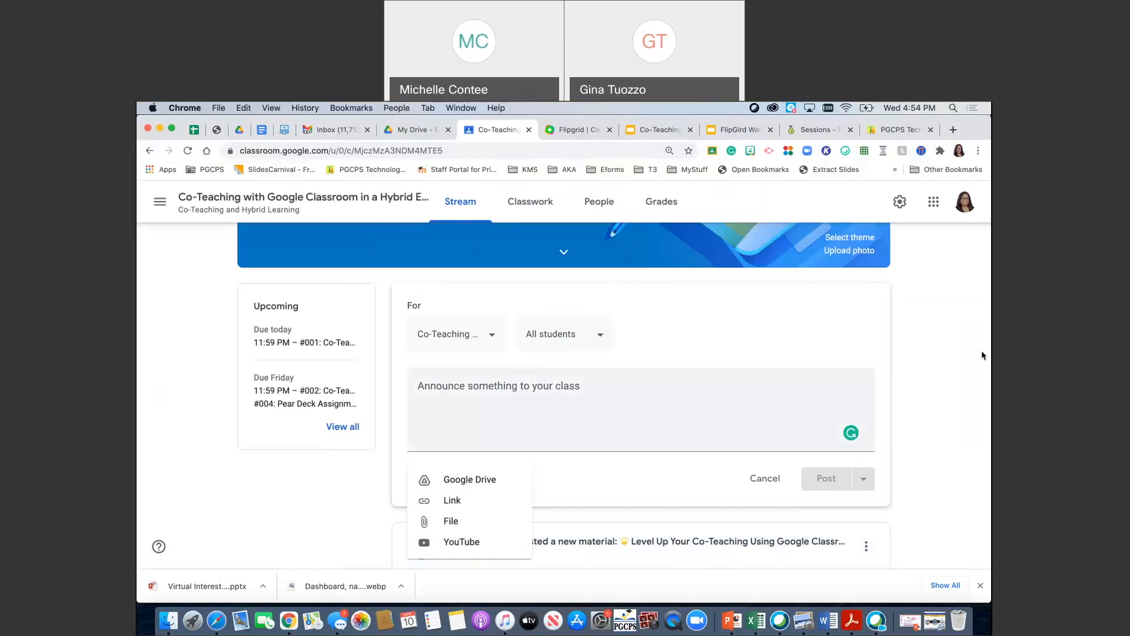
- Open the Voki Scene Pickup link in the Mar 9 stream post, then play and pause the avatar's message
scroll(694, 409, down, 10)
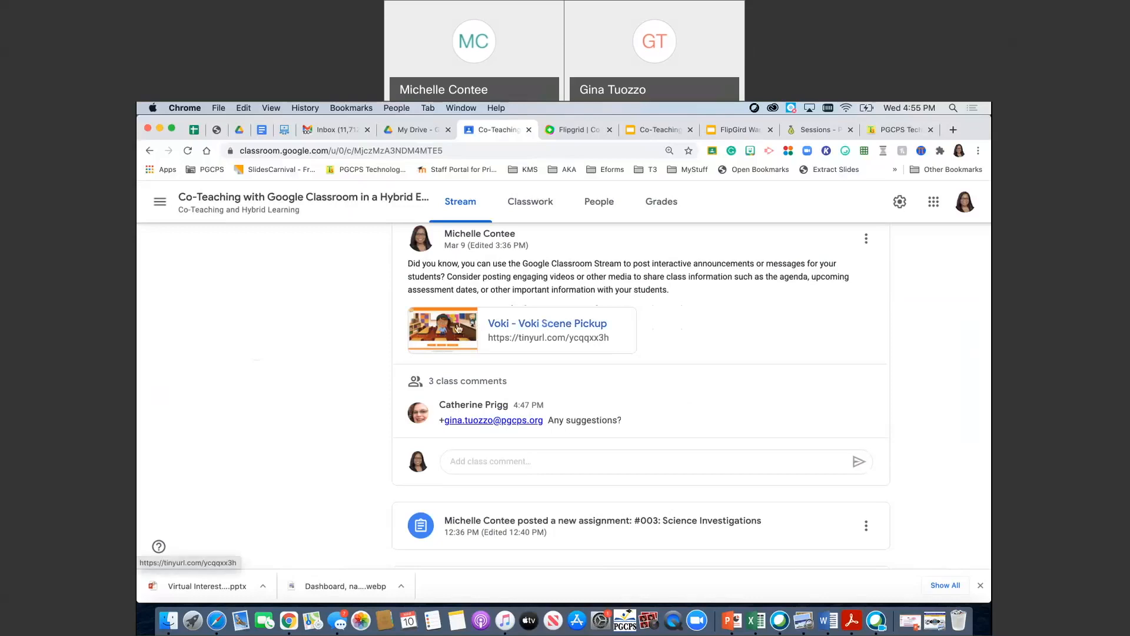
click(501, 325)
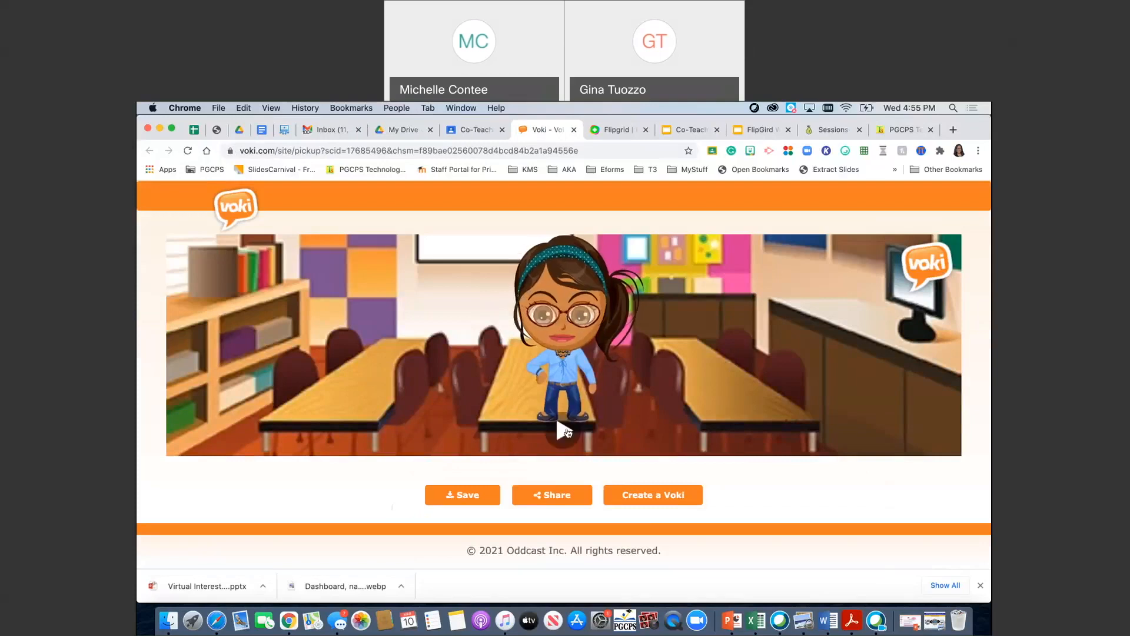
click(567, 433)
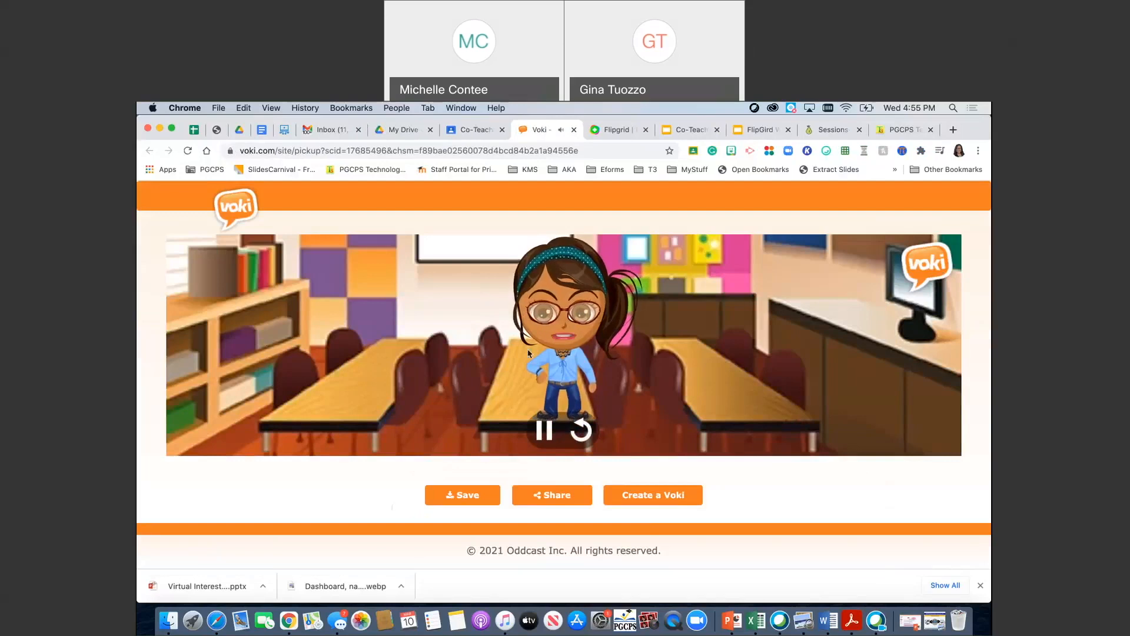
click(543, 433)
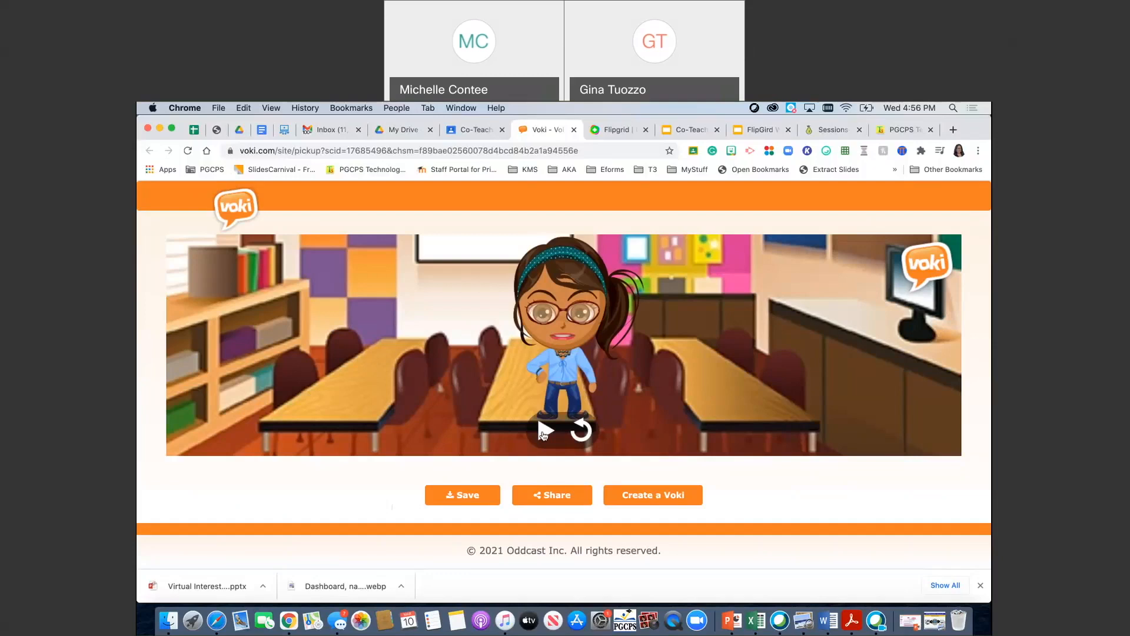
- Switch back to Google Classroom and expand the class comments under the Voki post to read them
click(476, 133)
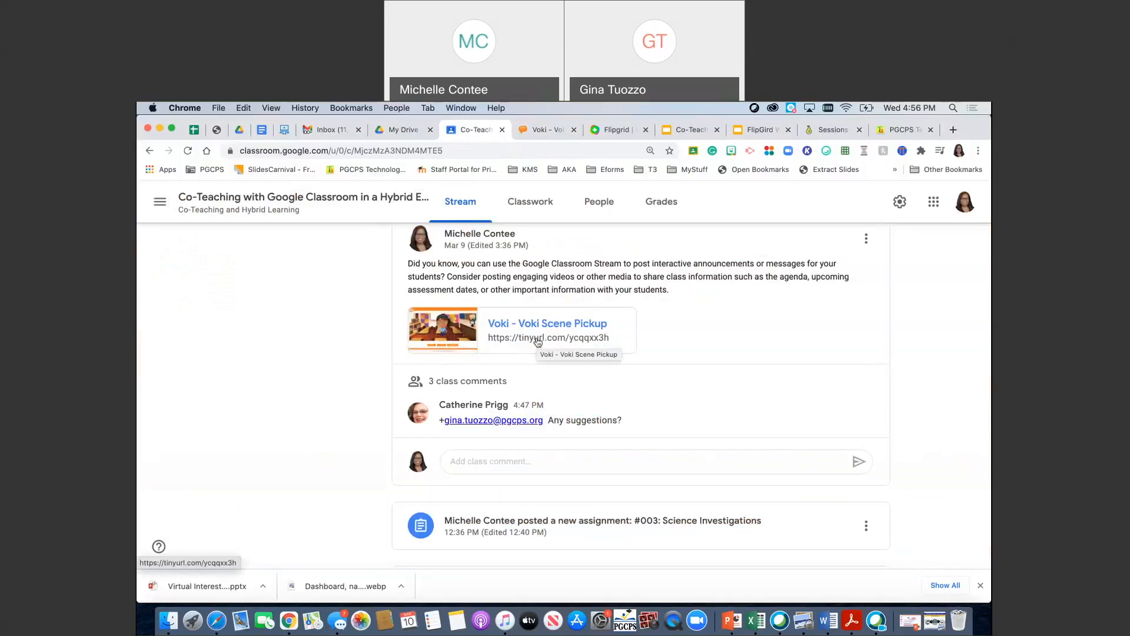
click(470, 388)
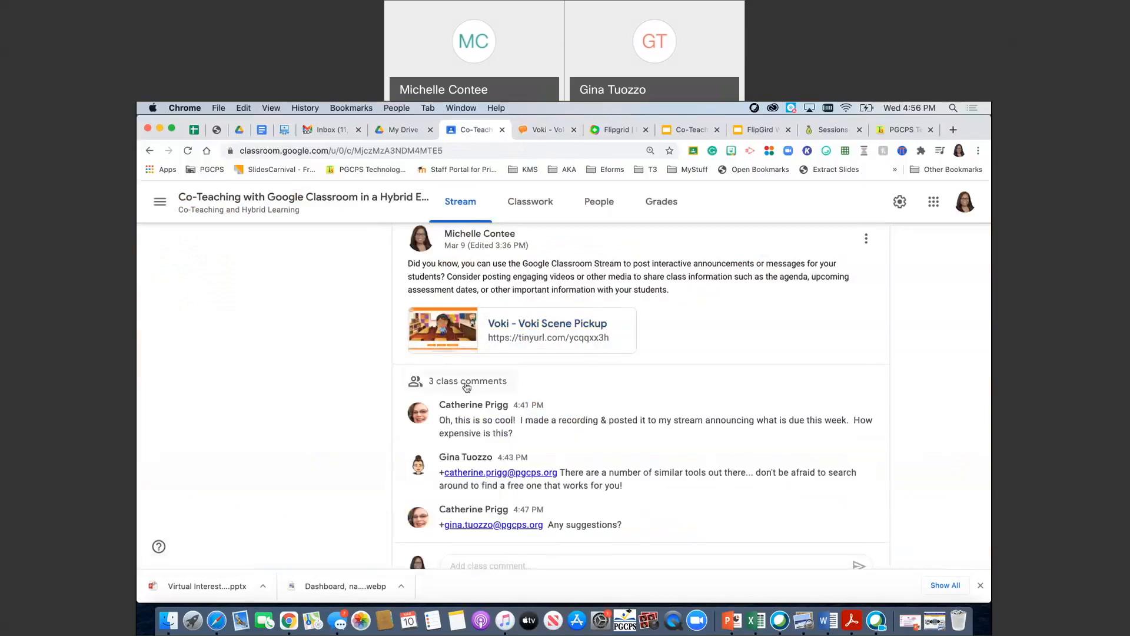
scroll(466, 385, down, 1)
scroll(466, 385, down, 3)
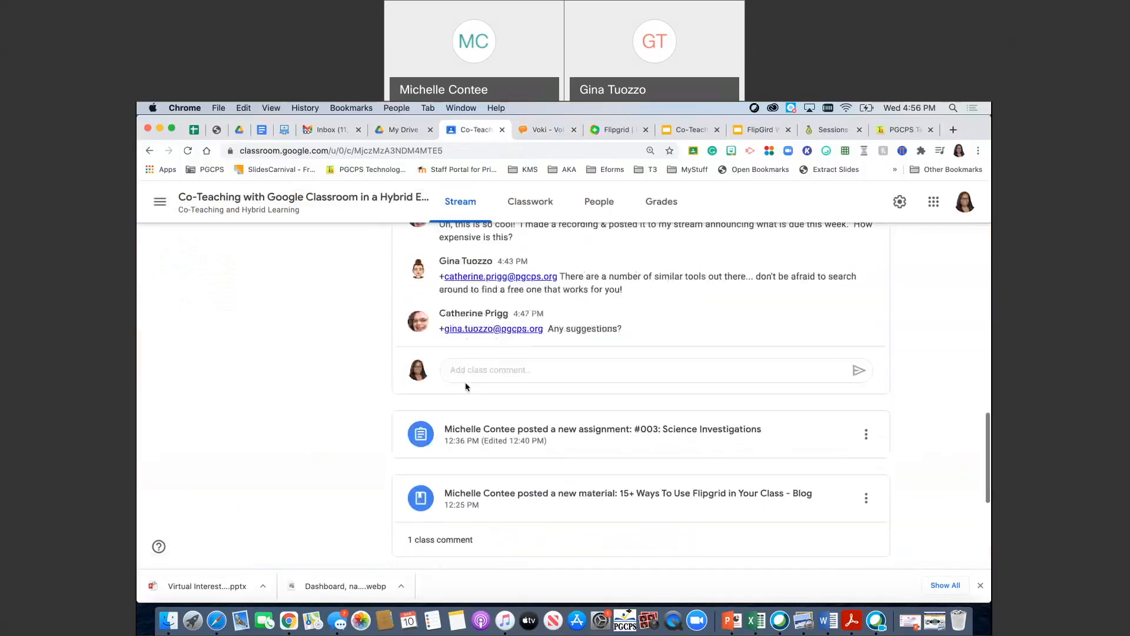
scroll(466, 387, up, 5)
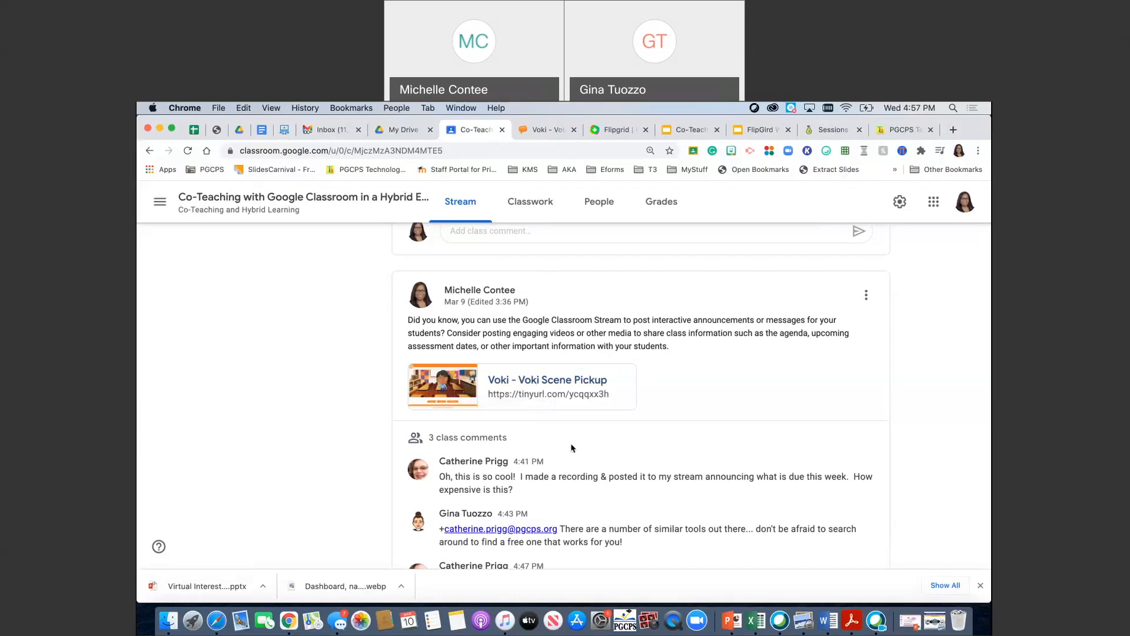
scroll(572, 447, down, 2)
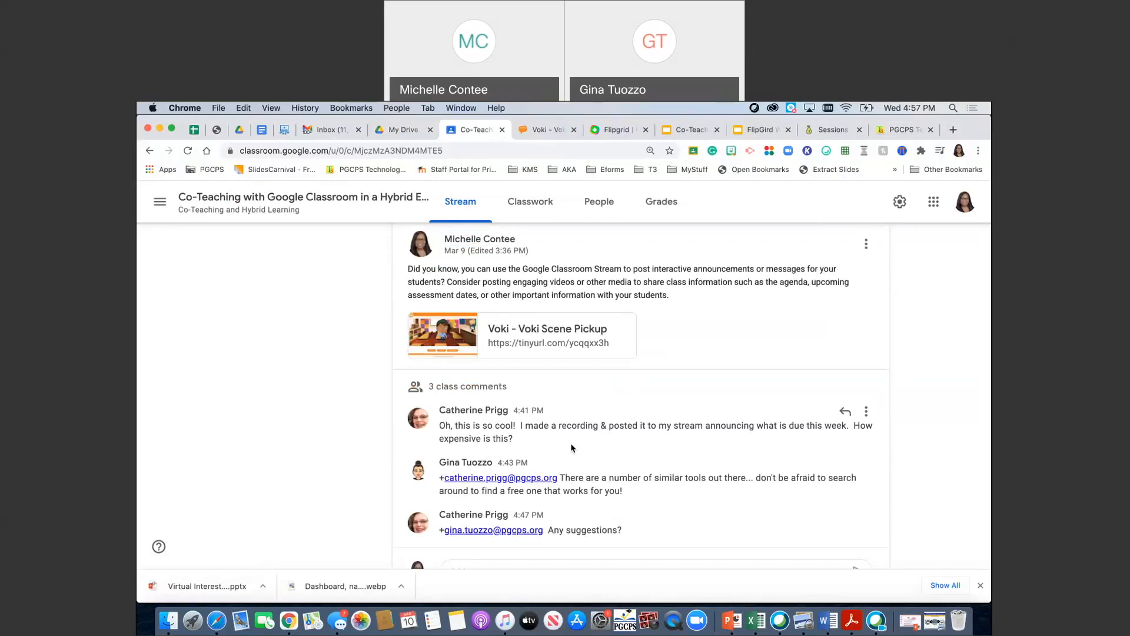
- Open the FlipGird WarmUp presentation attached to the welcome post in the stream
scroll(571, 447, up, 5)
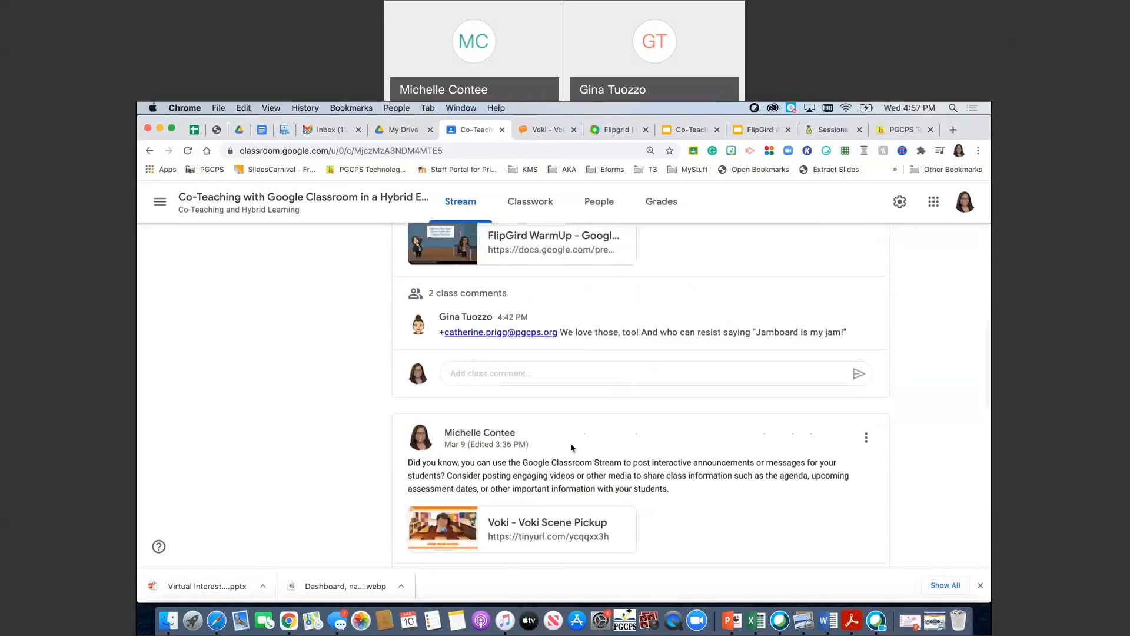
scroll(571, 448, up, 3)
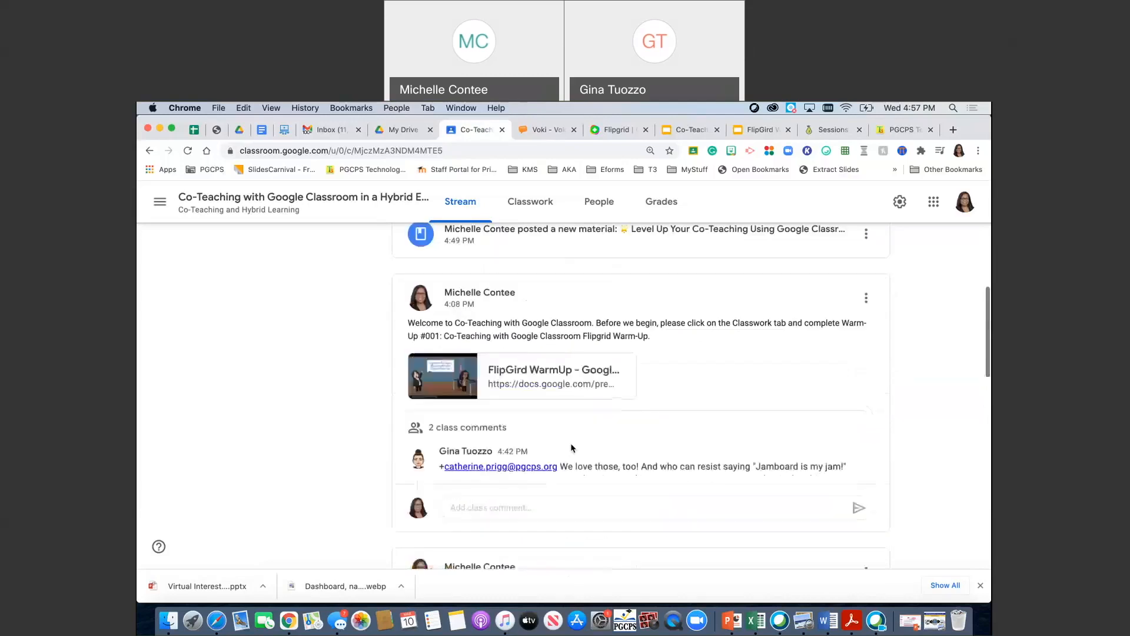
scroll(571, 443, up, 1)
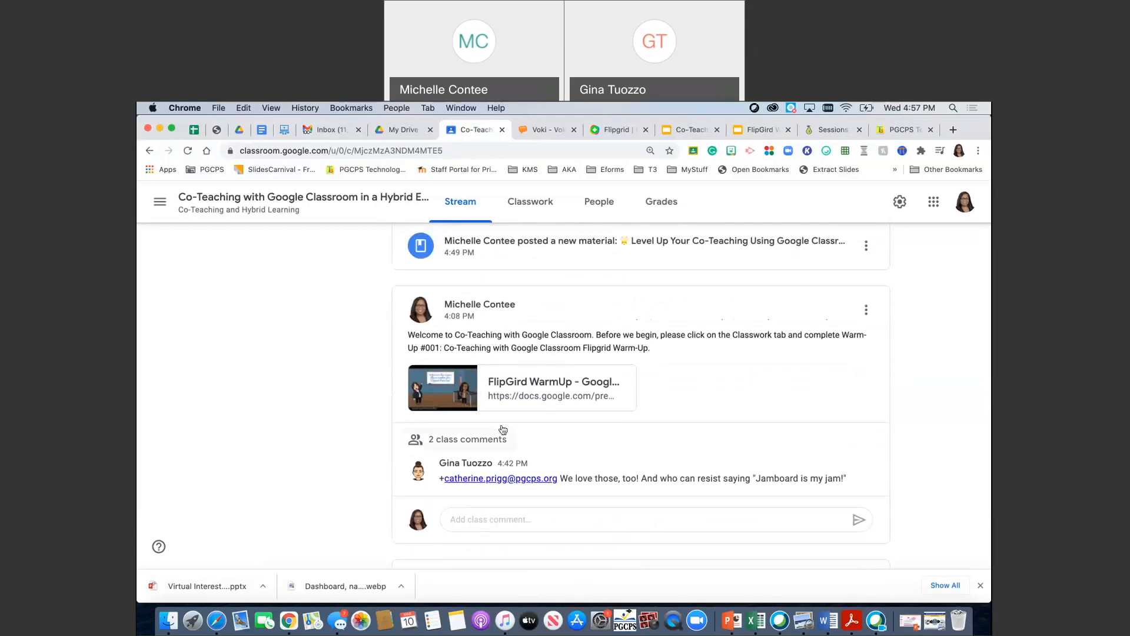
click(509, 382)
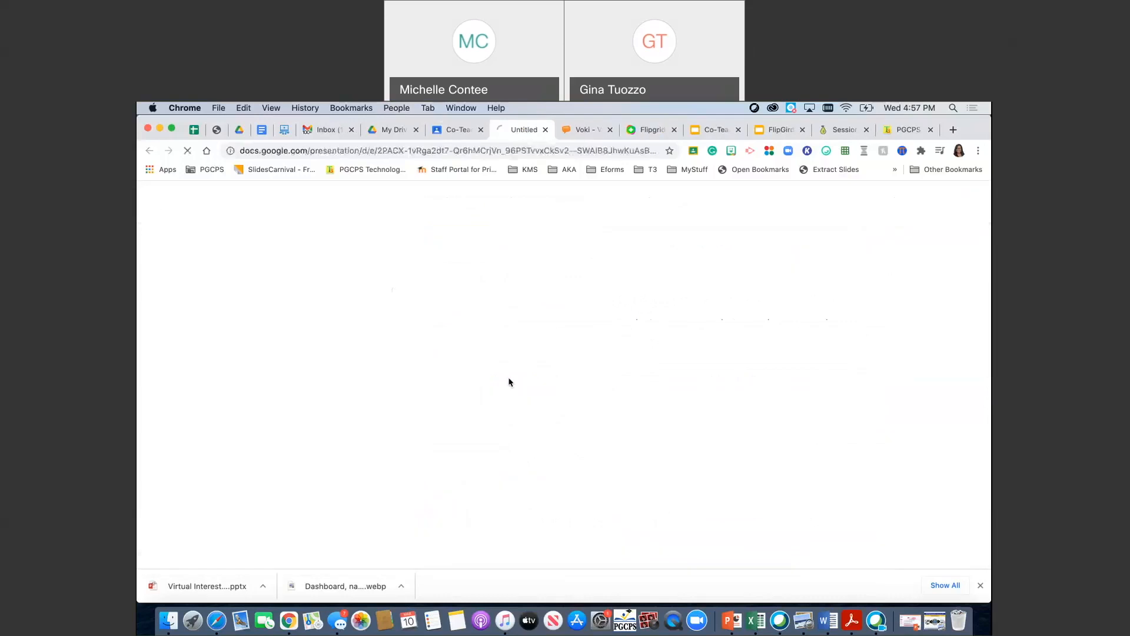
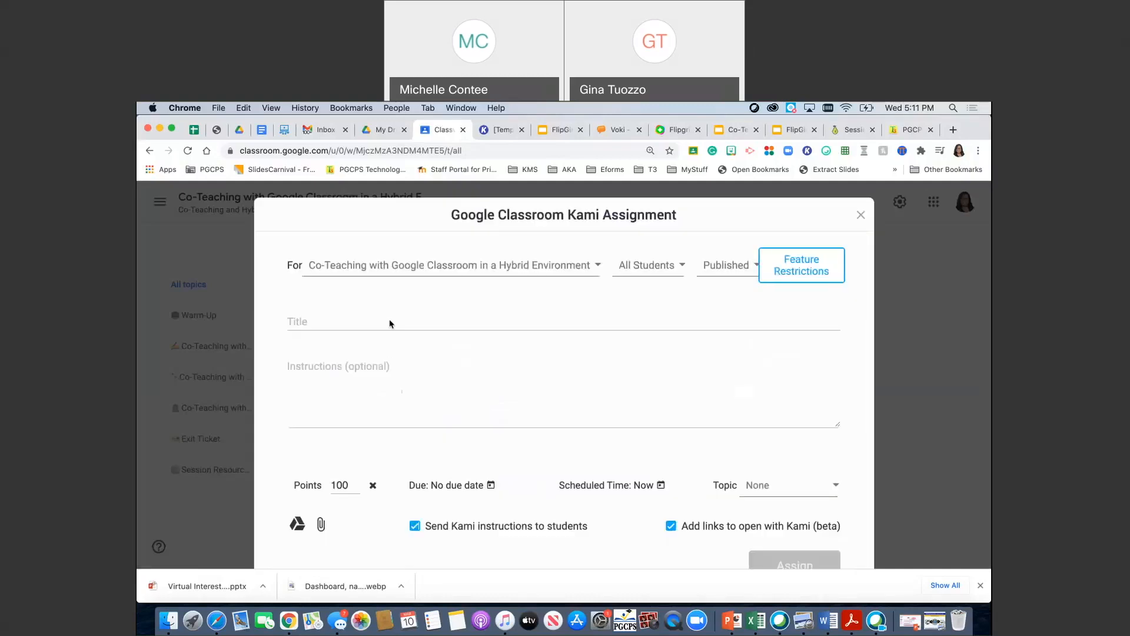
- Title the Kami assignment "Plot Diagram" and open its optional instructions for editing
scroll(390, 323, down, 2)
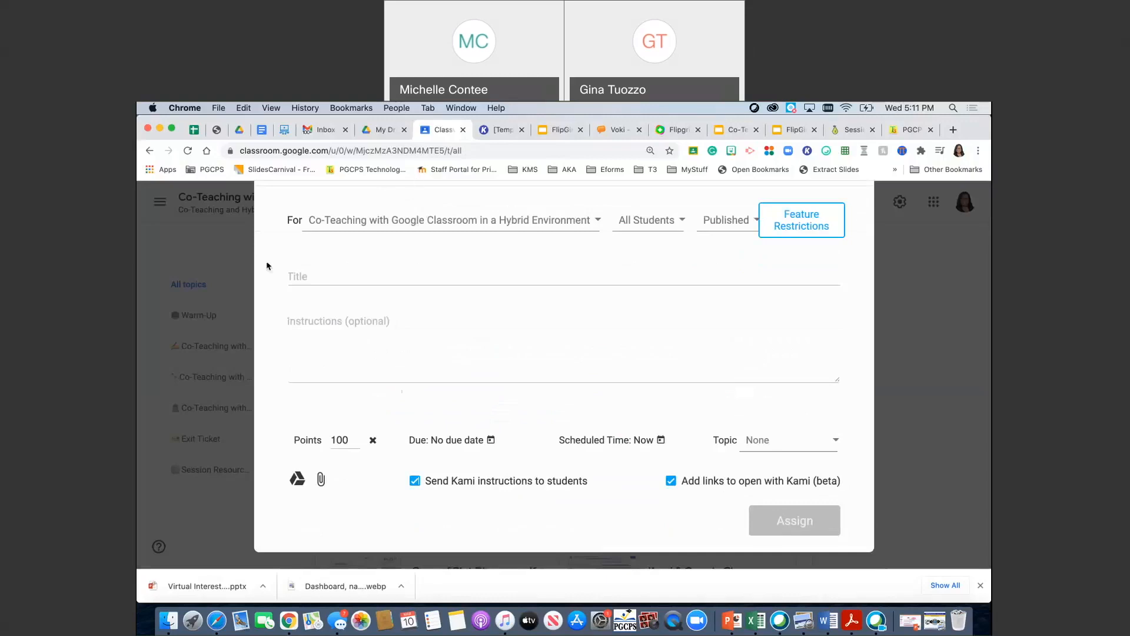
click(288, 271)
text(Plot Diagram)
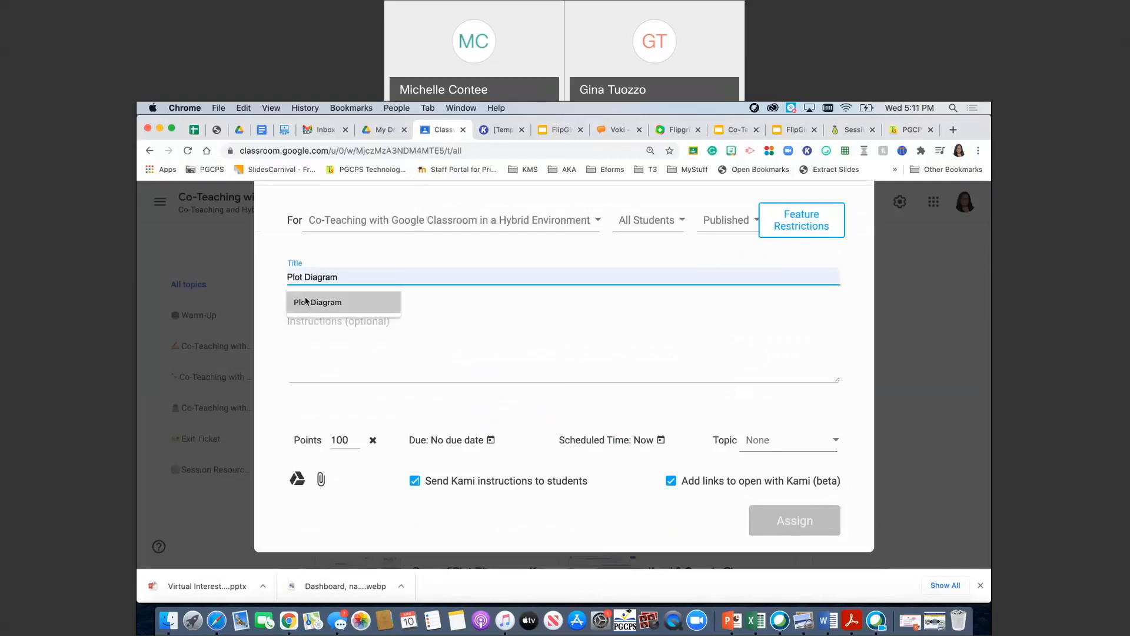
click(306, 301)
click(302, 325)
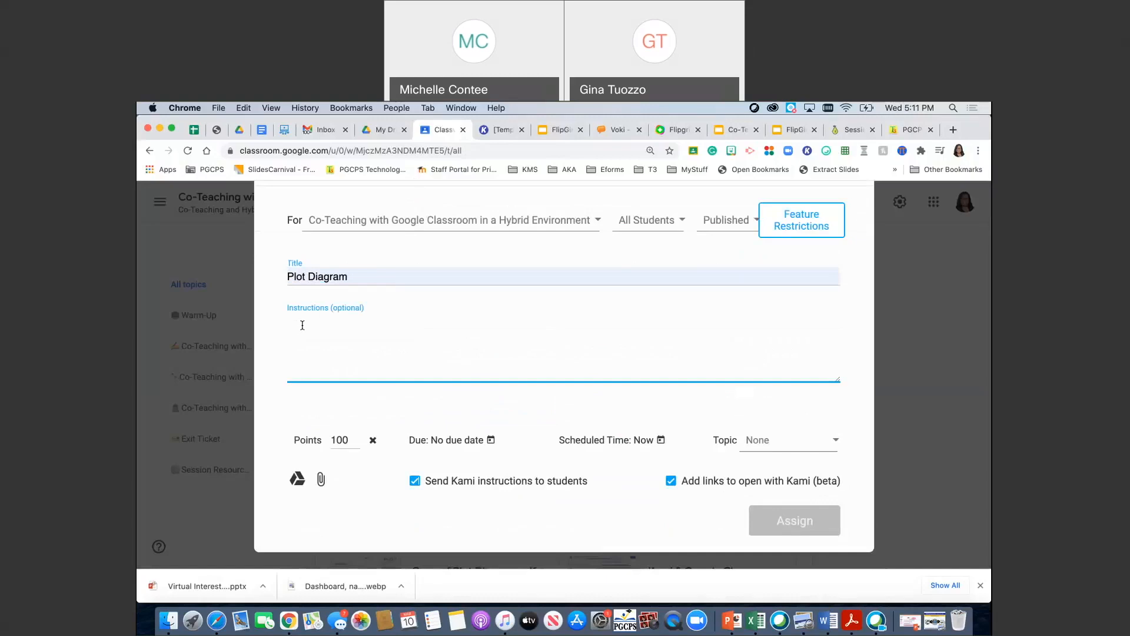
- Enter the assignment instructions "Please complete the plot diagram."
text(Please complete the plo)
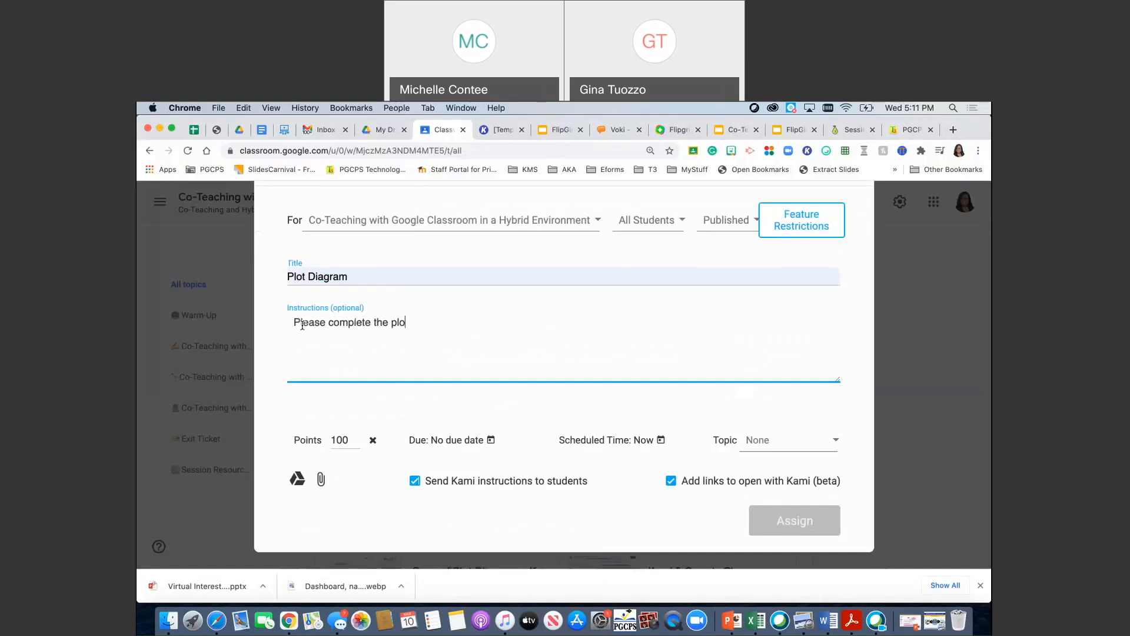
text(t diagram)
text(h)
key(BackSpace)
key(BackSpace)
text(hm)
key(BackSpace)
key(BackSpace)
text(m.)
- Set the assignment's due date to March 11, 2021 at 2:50 PM
scroll(447, 442, down, 1)
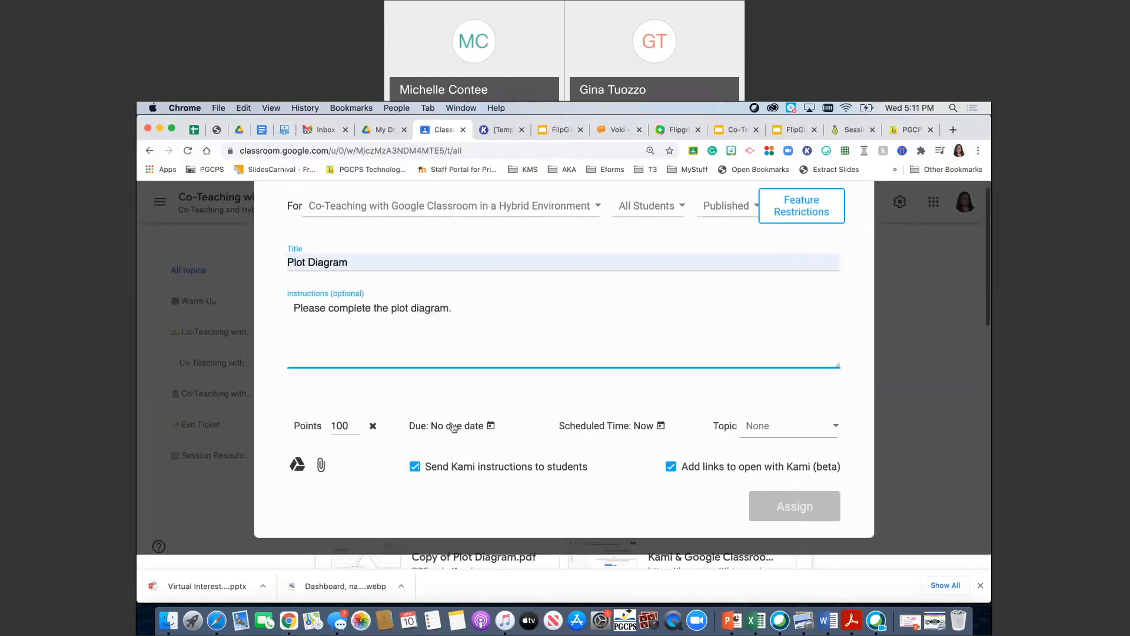
click(446, 426)
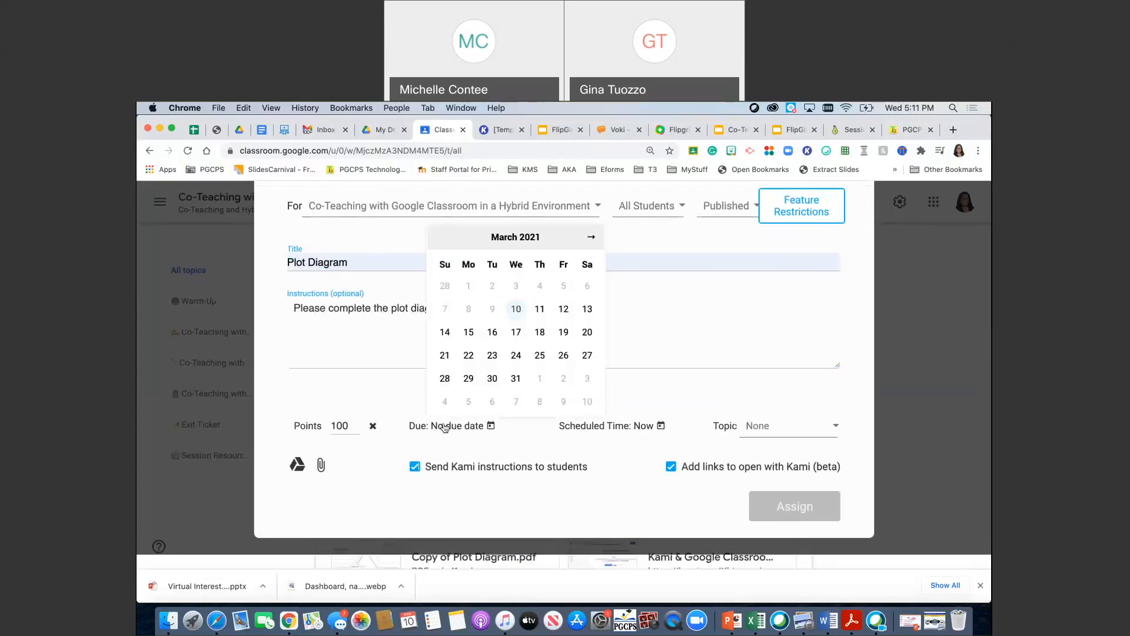
click(540, 309)
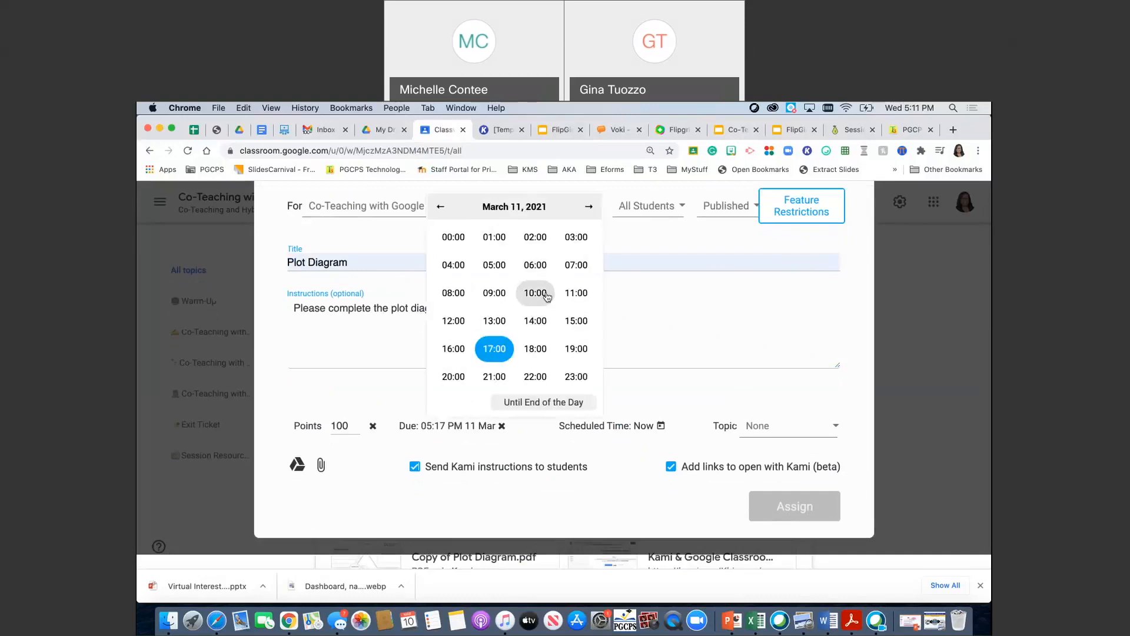
click(536, 294)
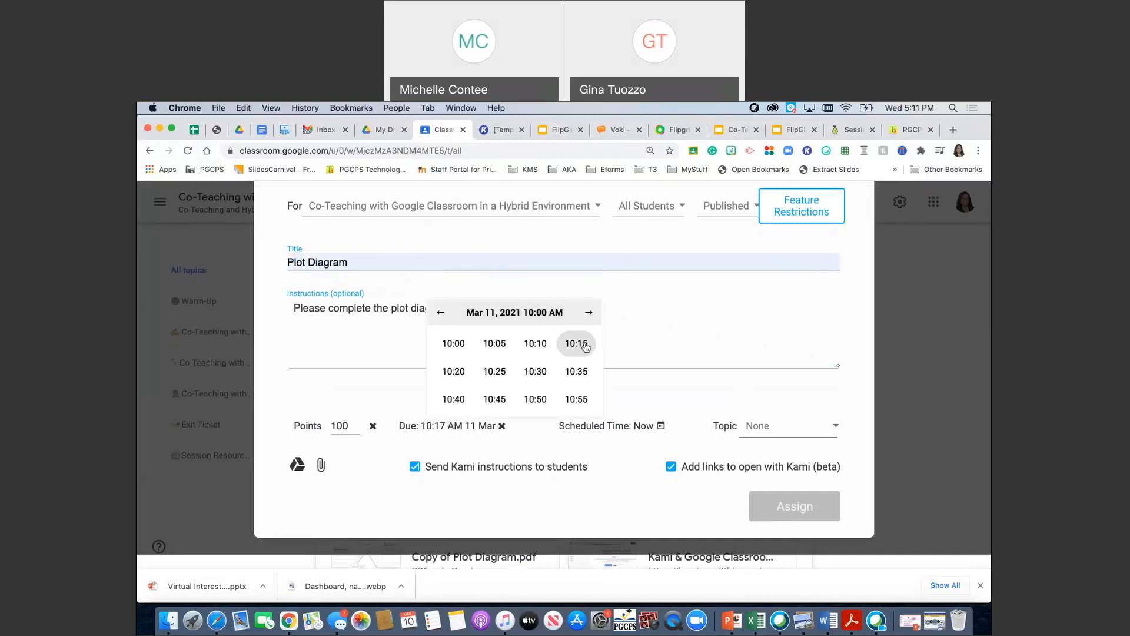
click(588, 313)
click(589, 312)
click(589, 313)
click(589, 312)
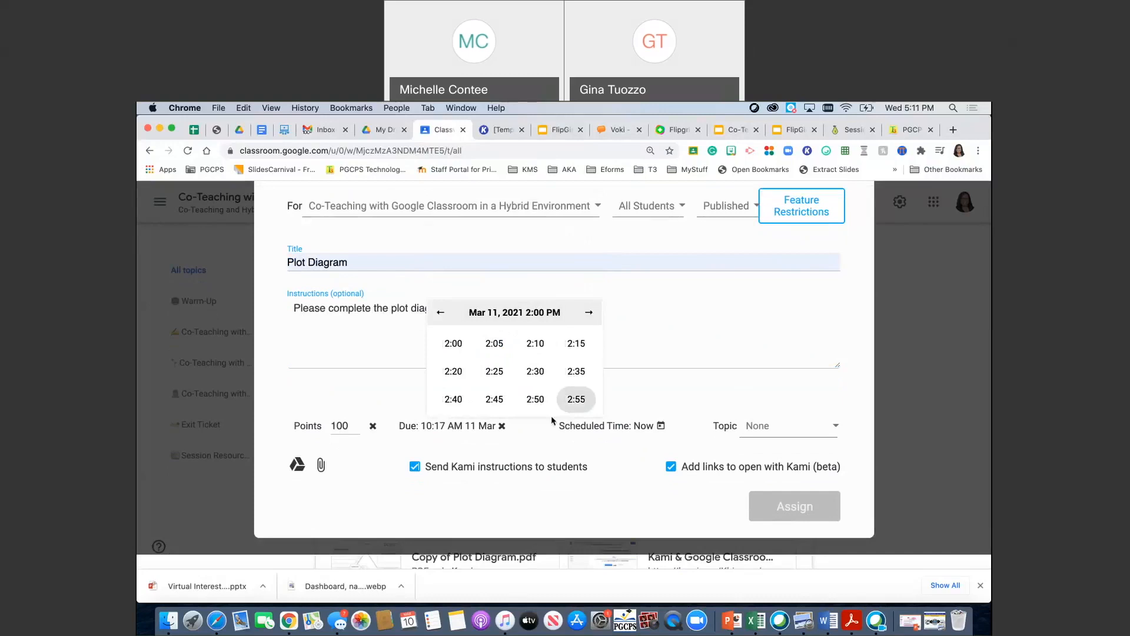
click(535, 399)
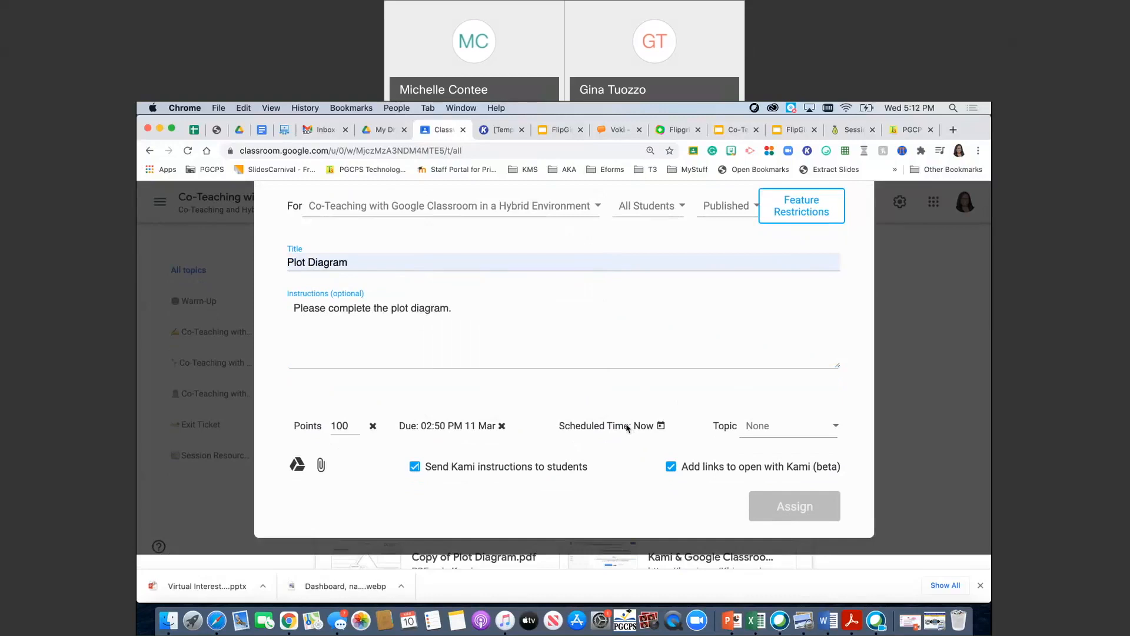
- File the assignment under the topic Co-Teaching with Kami
click(838, 428)
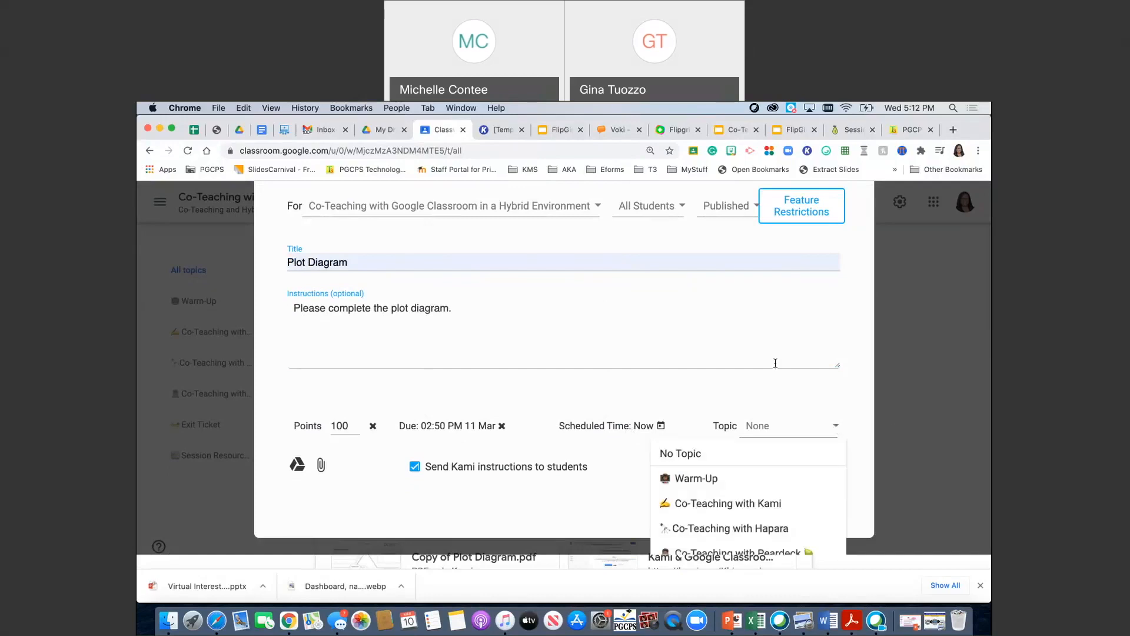
scroll(776, 362, down, 3)
scroll(775, 363, down, 1)
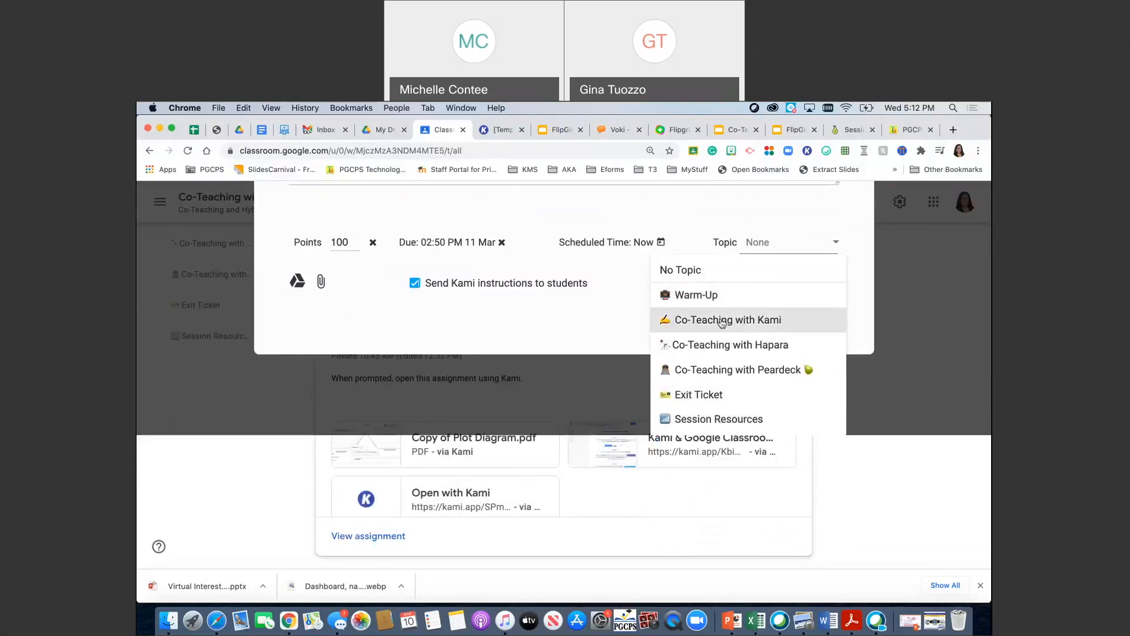
click(722, 320)
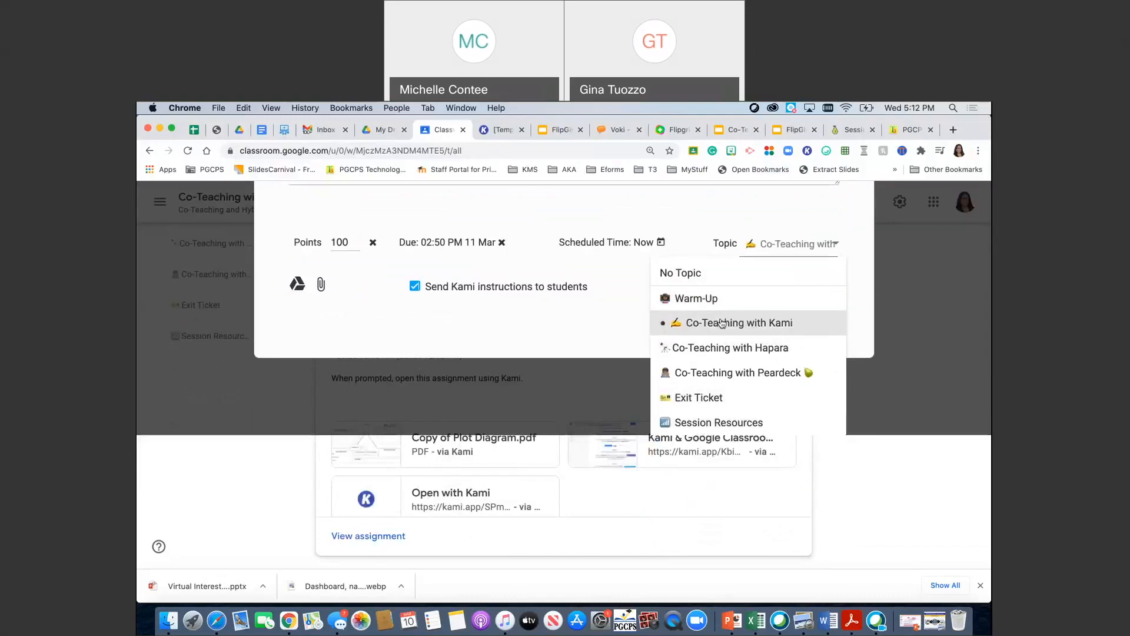
click(543, 320)
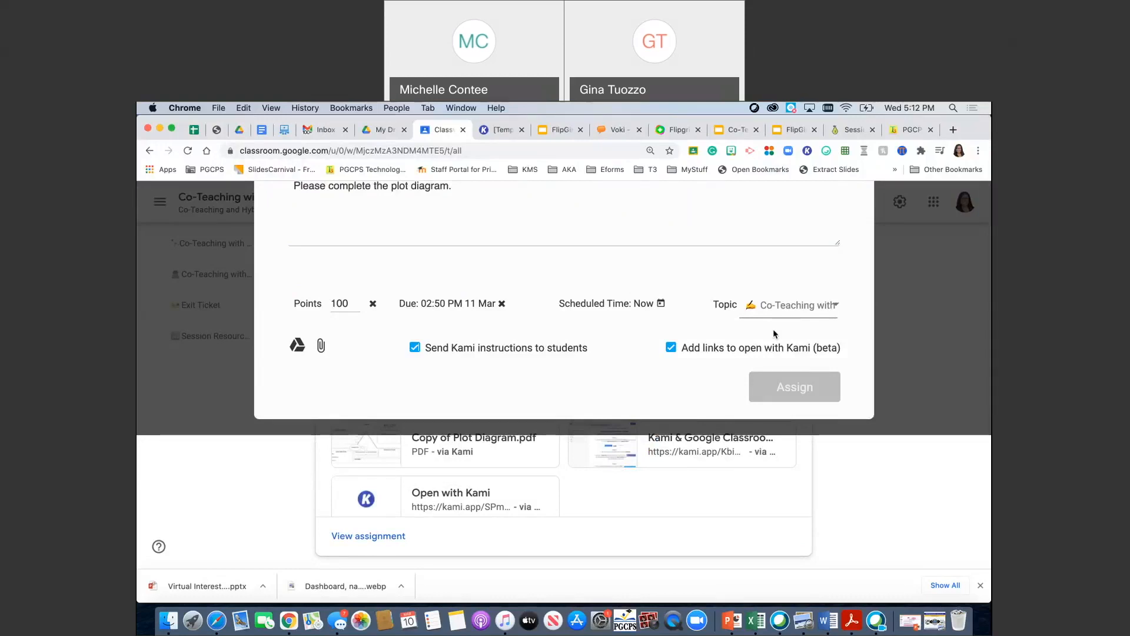
- Attach the Annotated Math Assignment PDF from the Demo Documents folder inside the Kami folder in Google Drive
click(292, 352)
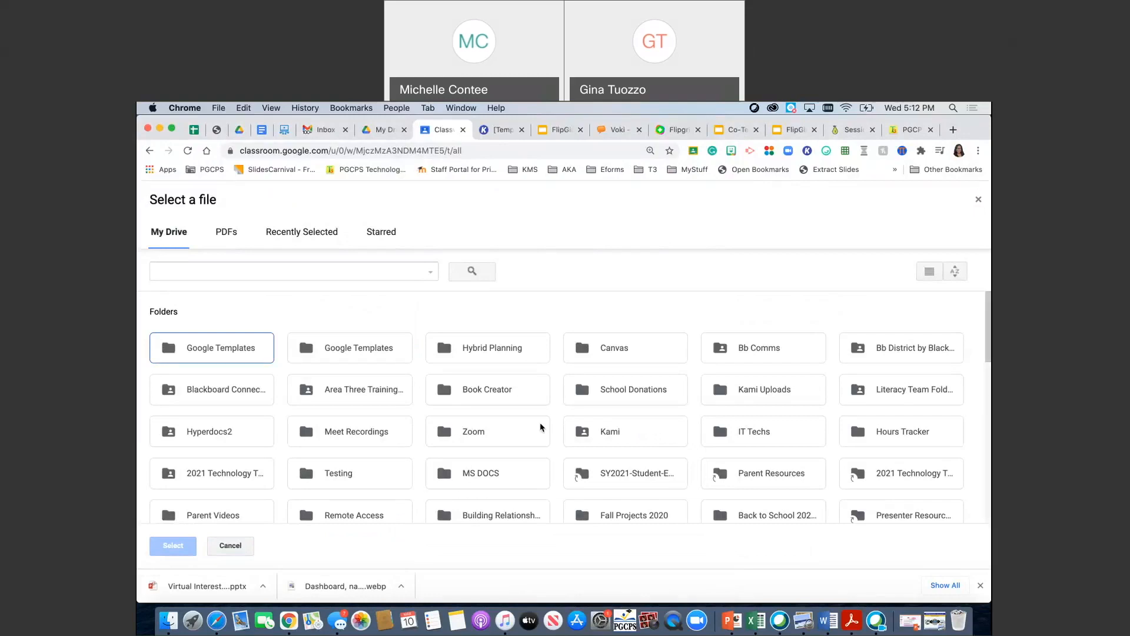
double_click(598, 434)
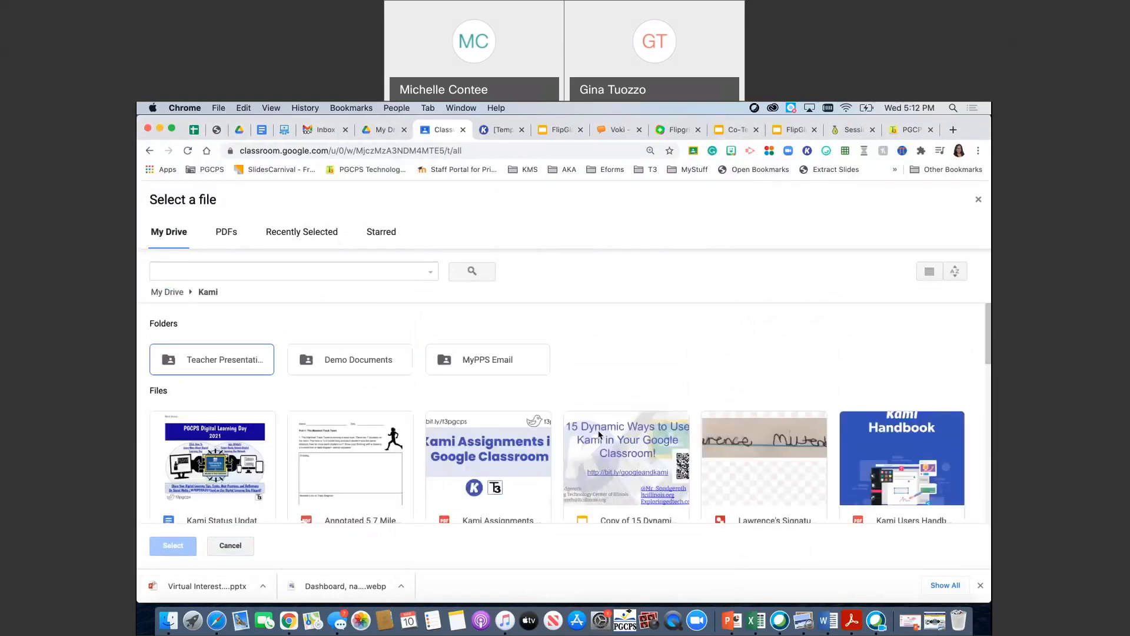
double_click(332, 362)
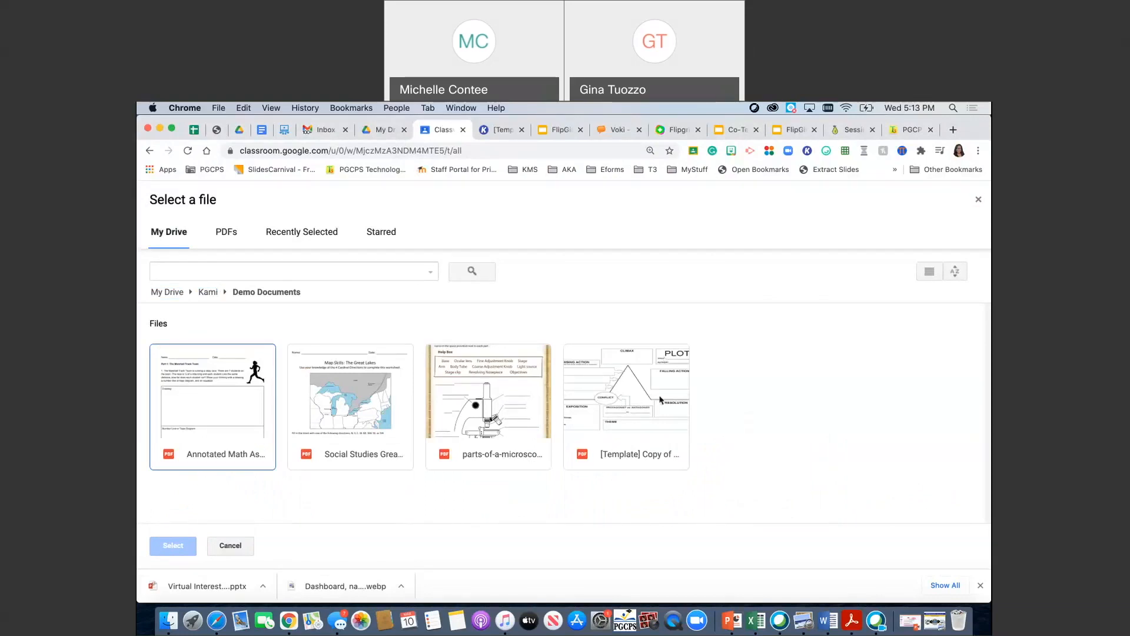
scroll(451, 412, down, 5)
scroll(451, 412, up, 3)
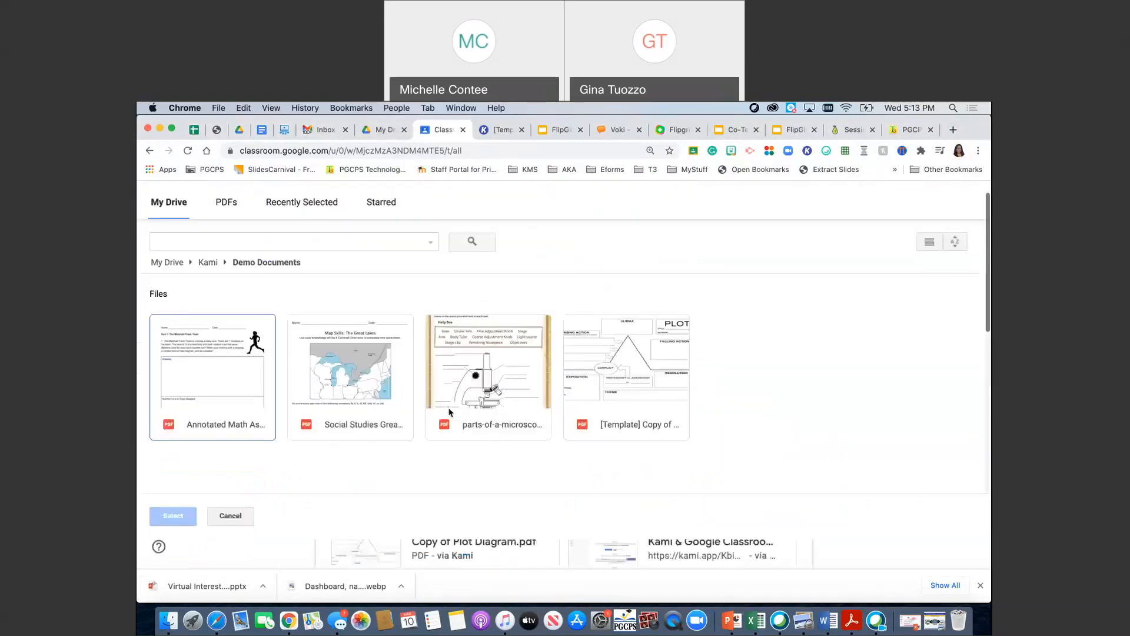
click(201, 344)
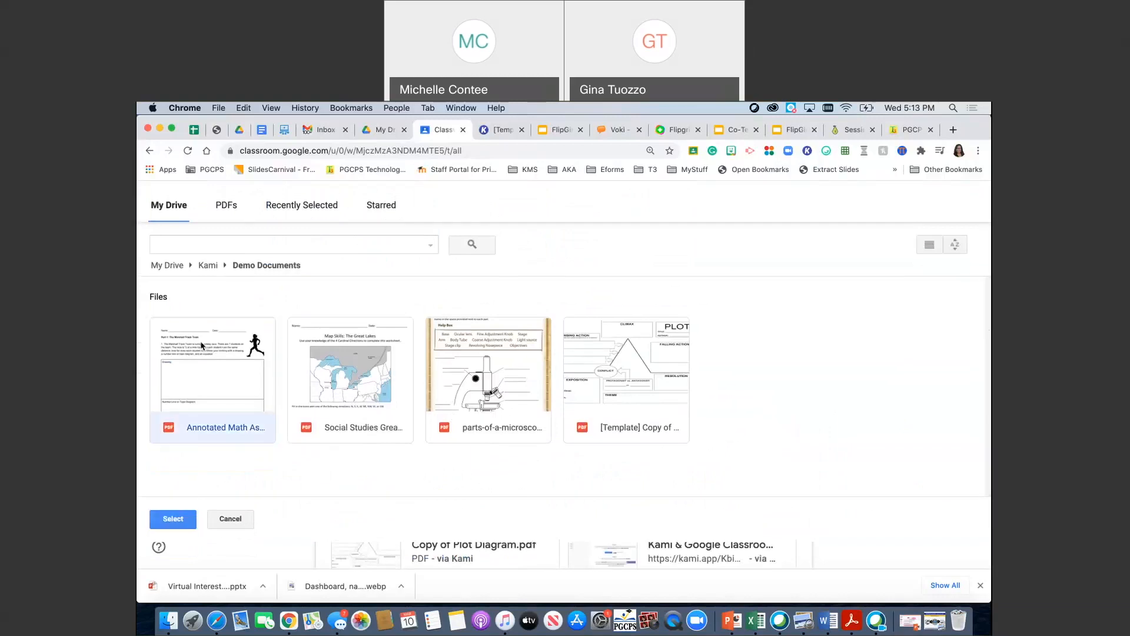
click(175, 518)
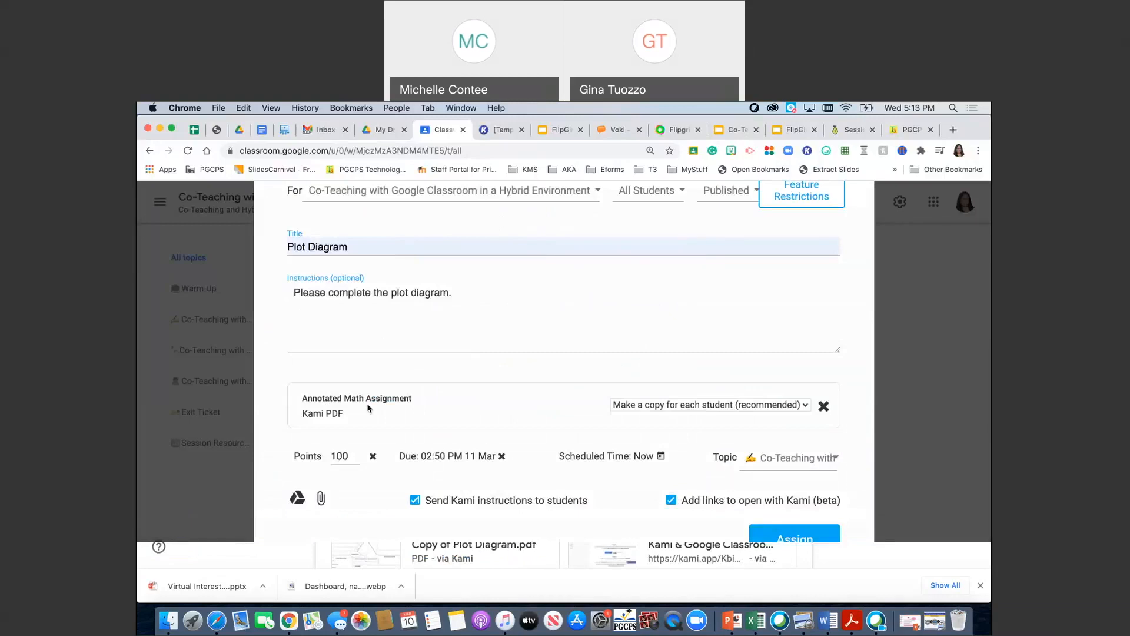
- Limit the assignment to the first four students in the class list instead of all students
scroll(371, 409, down, 2)
scroll(369, 409, down, 2)
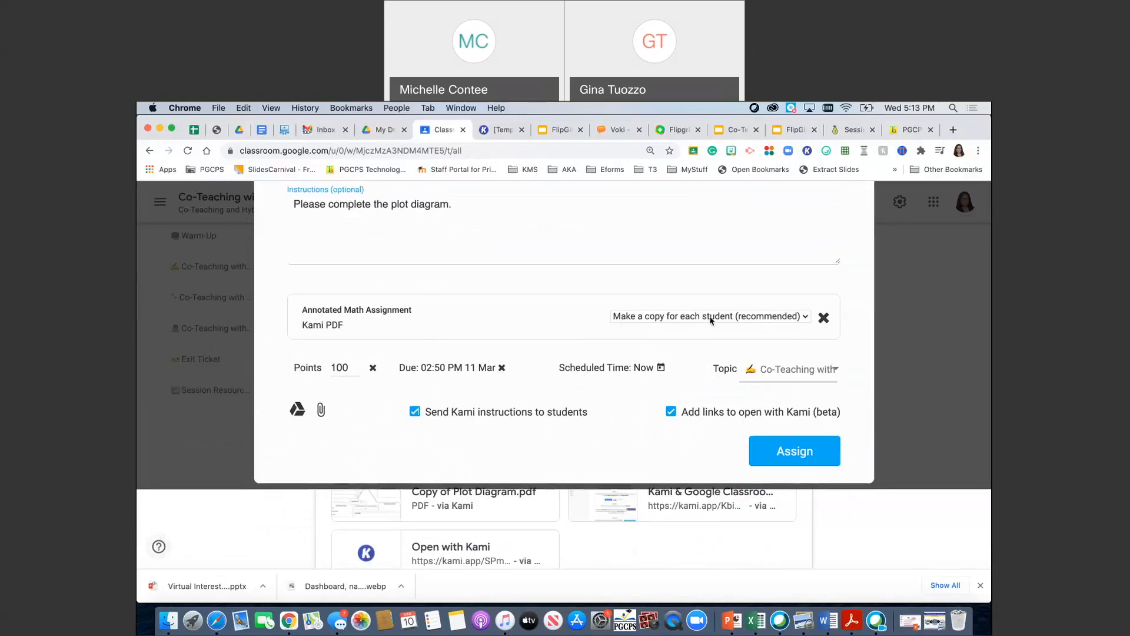
scroll(710, 318, up, 3)
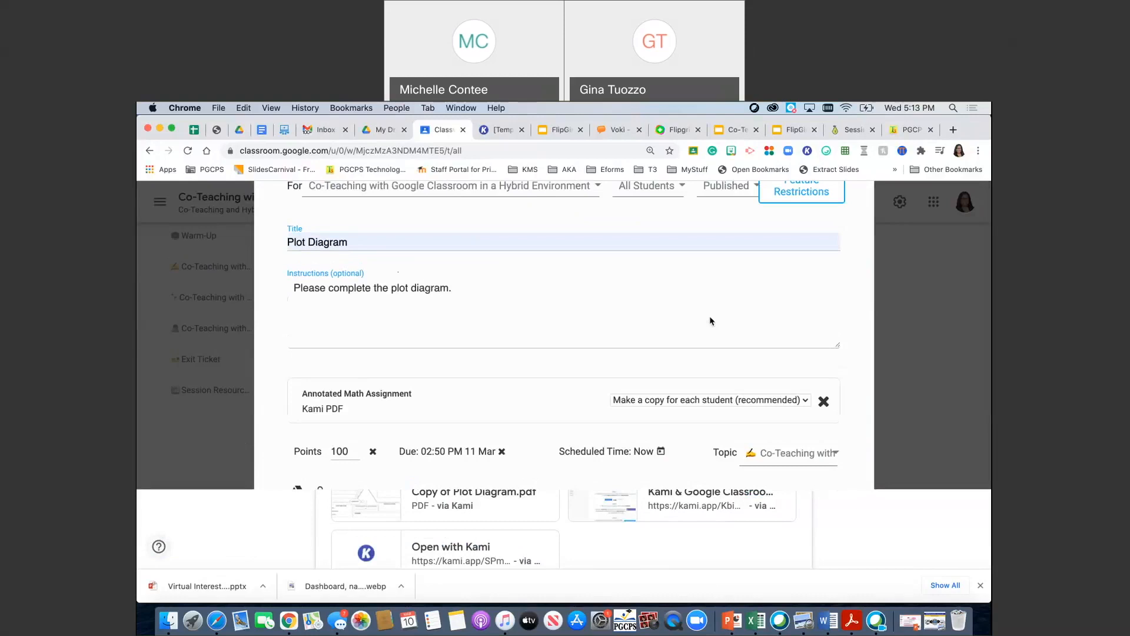
scroll(709, 316, up, 2)
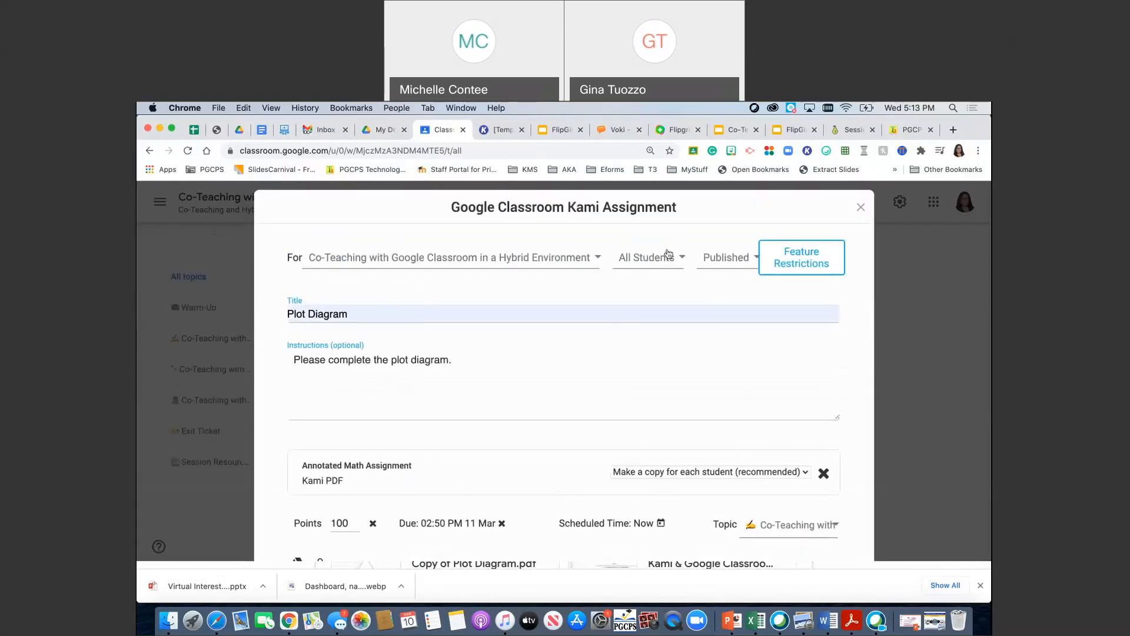
click(681, 258)
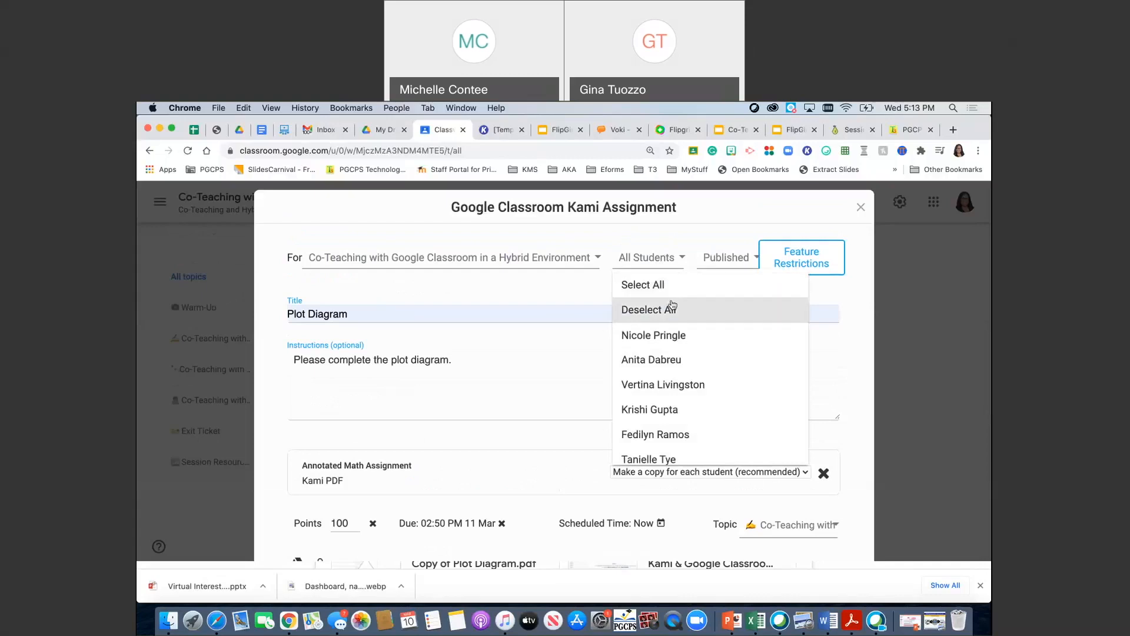
click(678, 340)
click(671, 370)
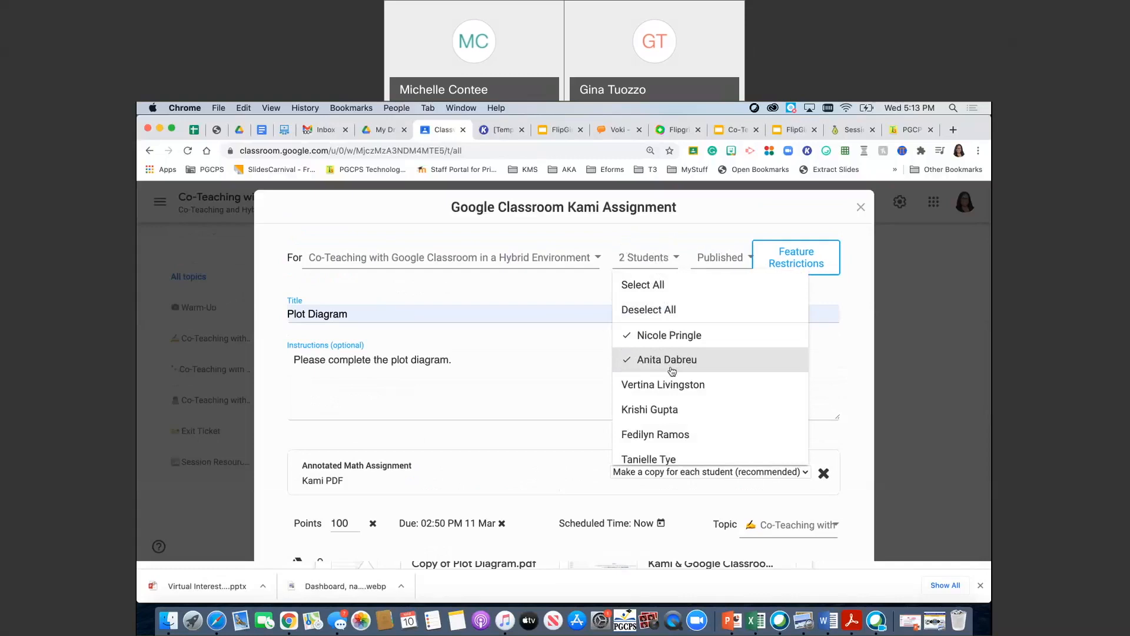
click(674, 389)
click(676, 413)
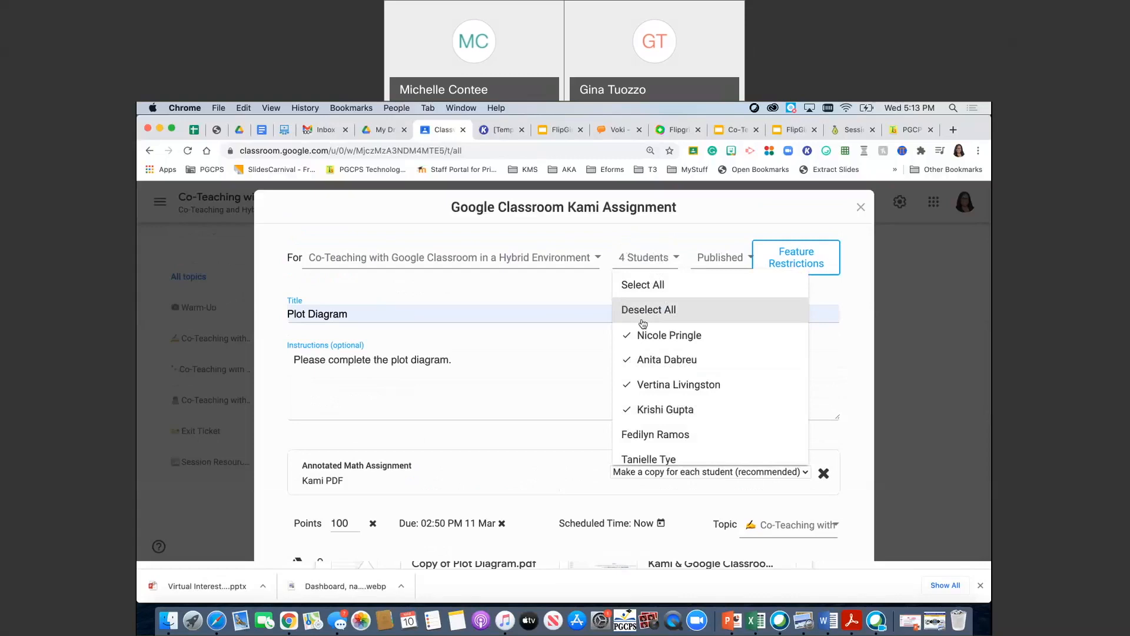
click(520, 383)
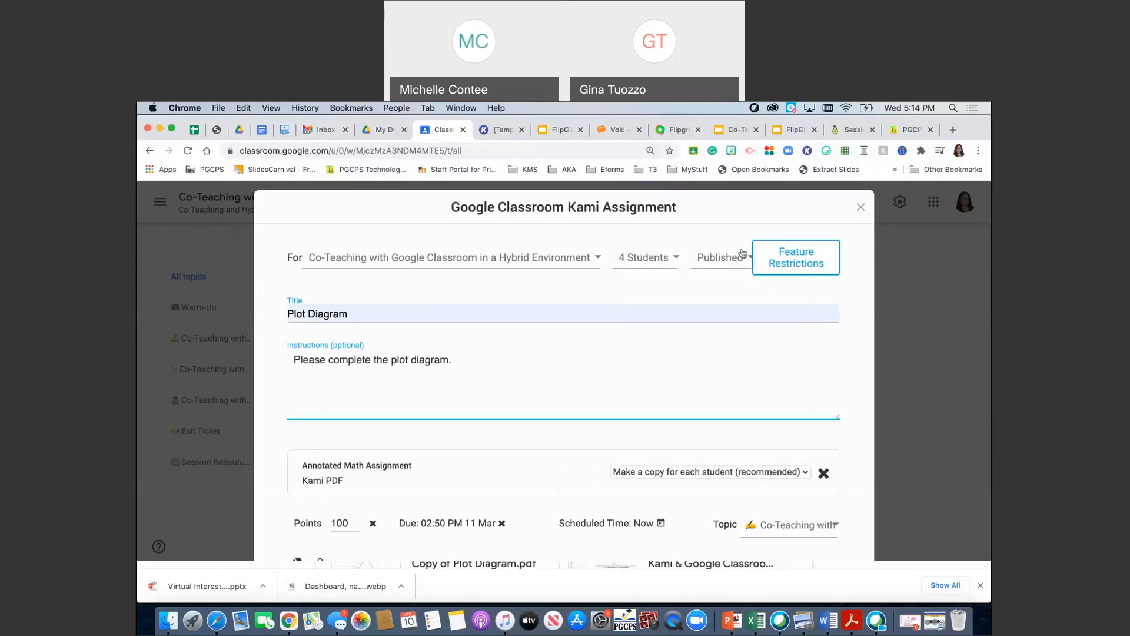
- In the feature restrictions, disable Dictionary, Text to Speech and Markup Tools, including Text Highlighter, Box Highlighter, Strikethrough and Underline
click(789, 268)
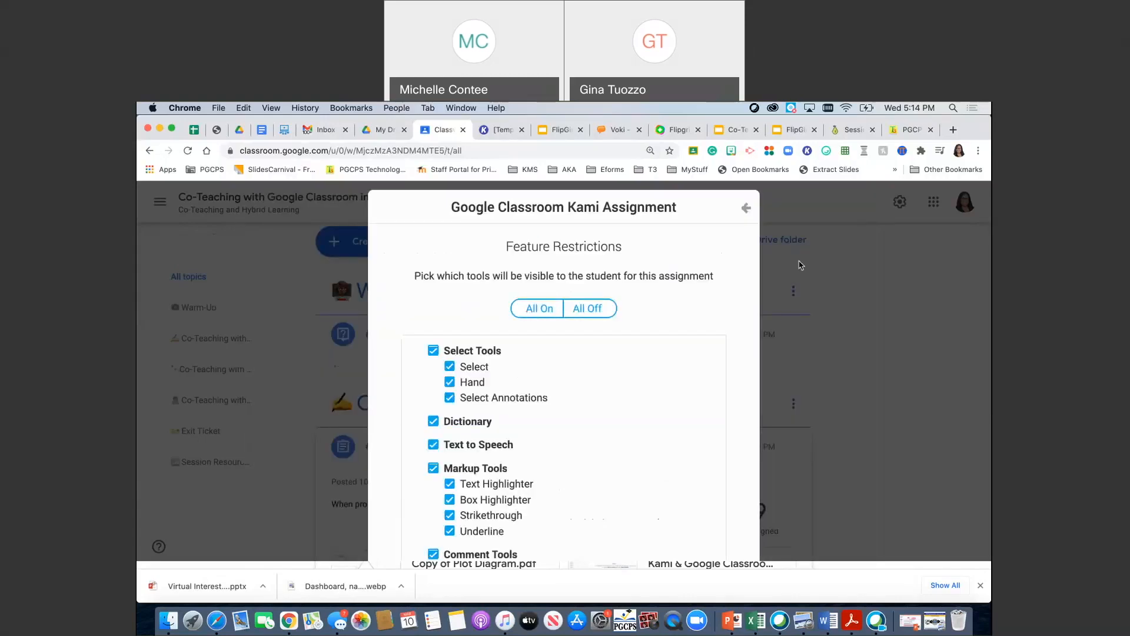
scroll(619, 373, down, 3)
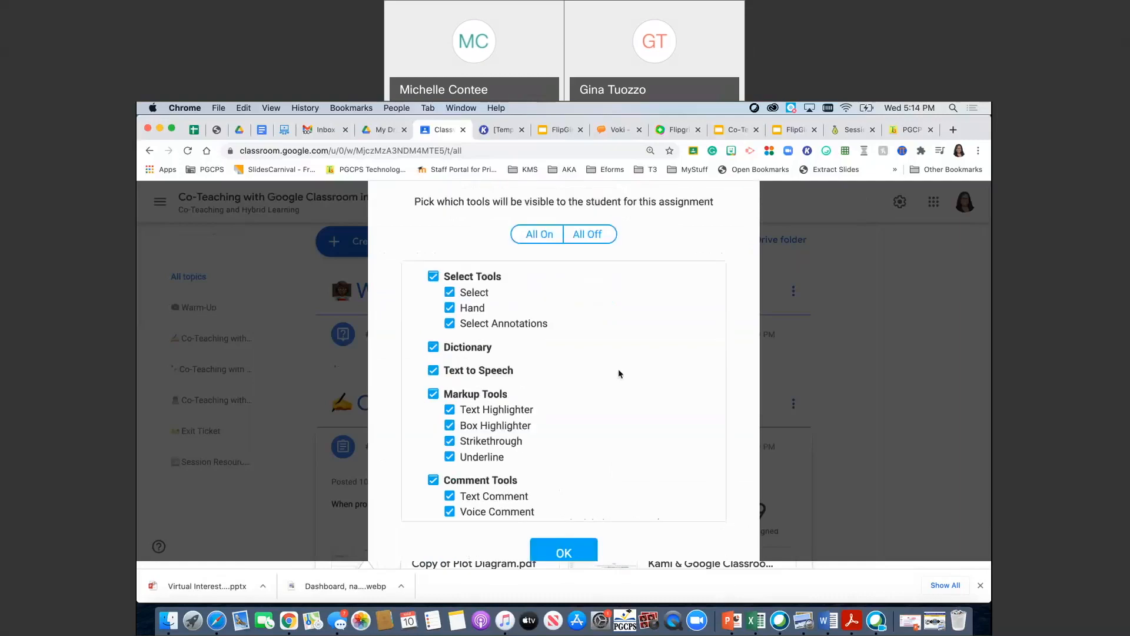
scroll(619, 374, down, 3)
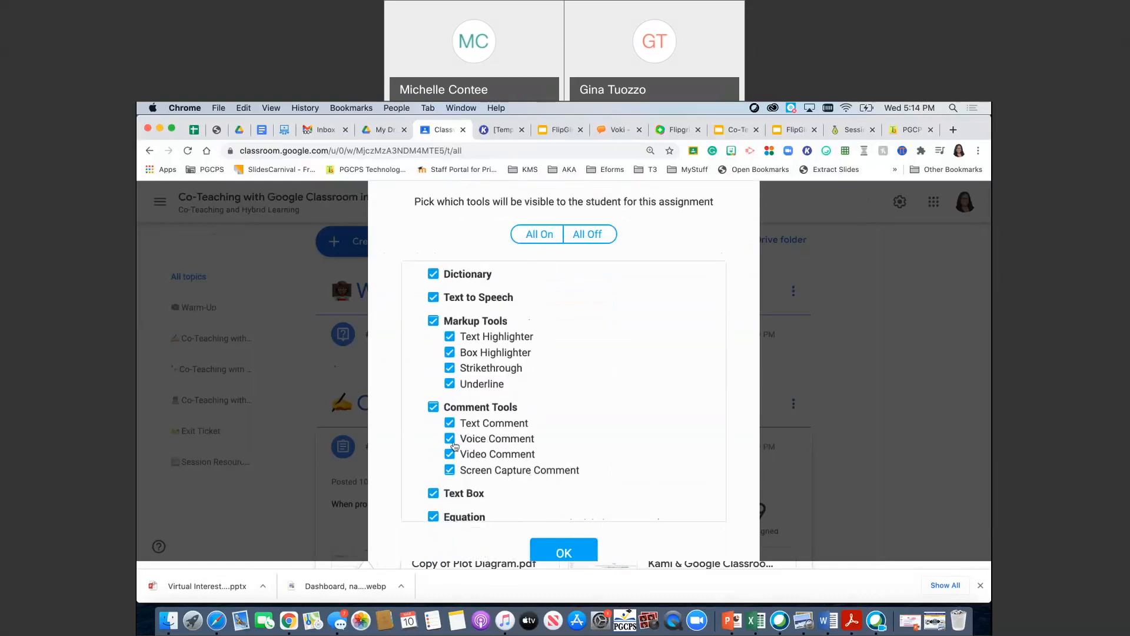
click(435, 274)
click(433, 299)
click(433, 320)
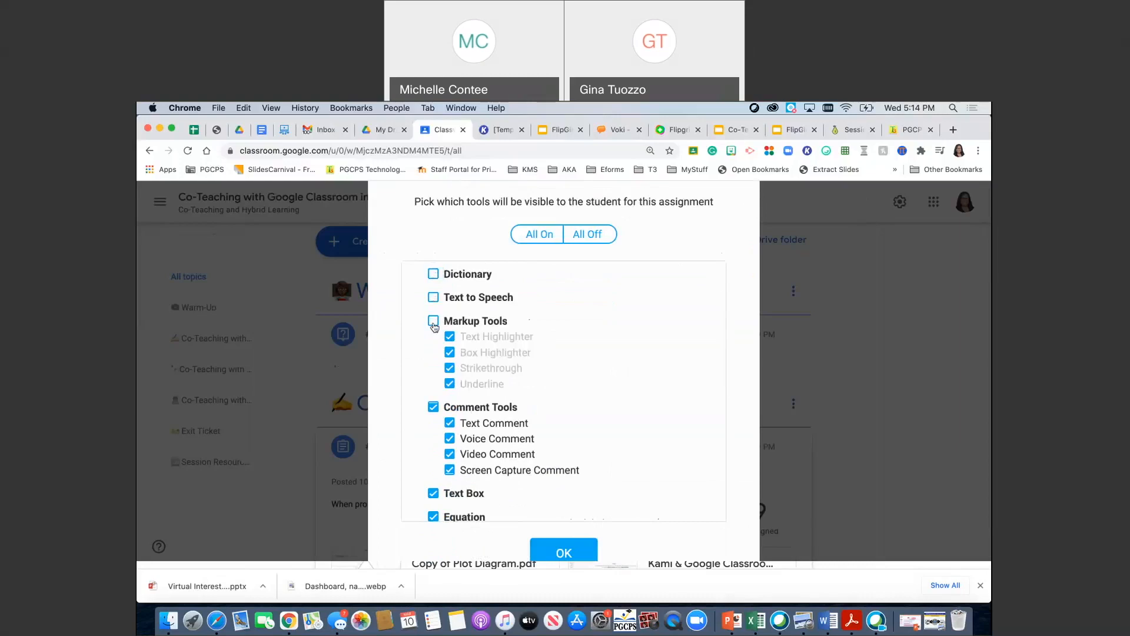
click(449, 337)
click(450, 352)
click(449, 368)
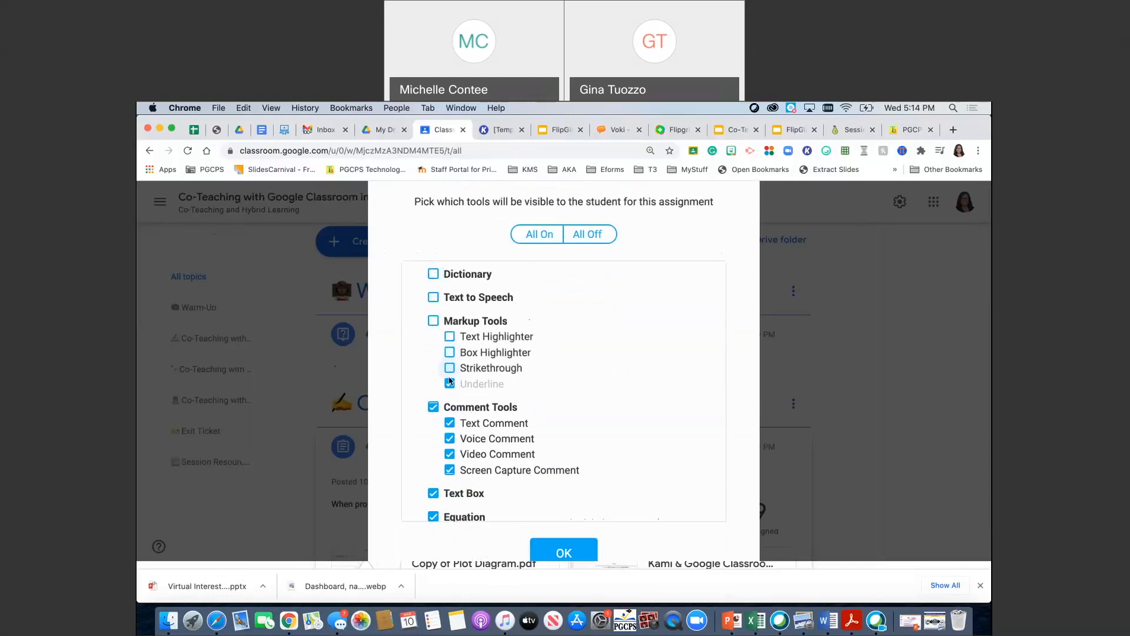
click(450, 383)
- Disable Shapes Tools and Insert Image Tools for students in the assignment's feature restrictions
scroll(505, 386, down, 2)
scroll(504, 386, down, 3)
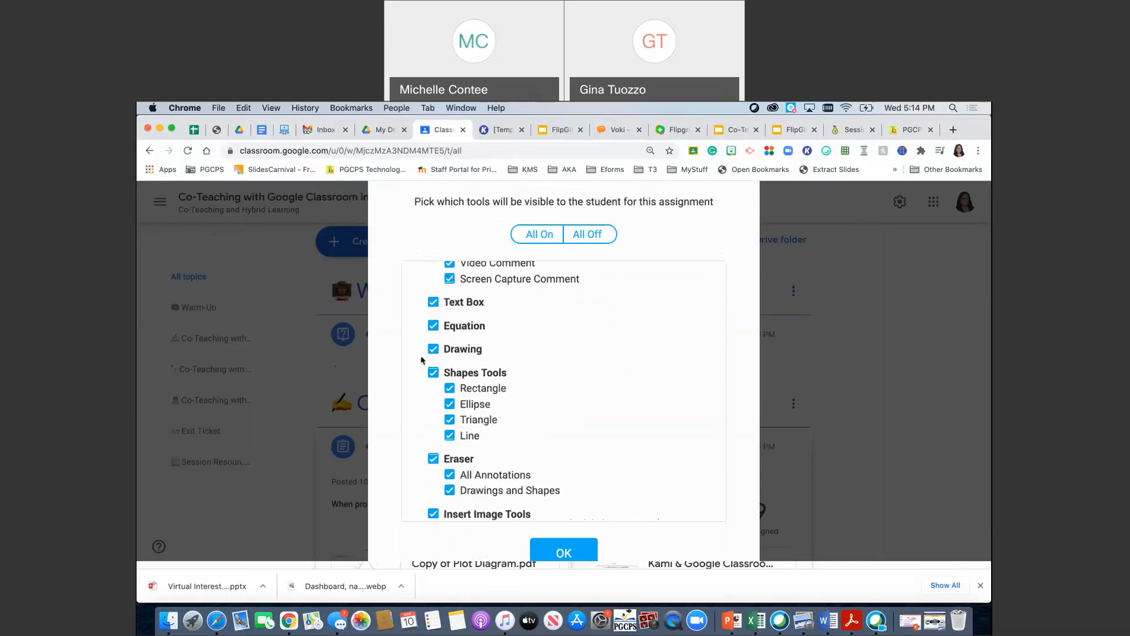
click(431, 375)
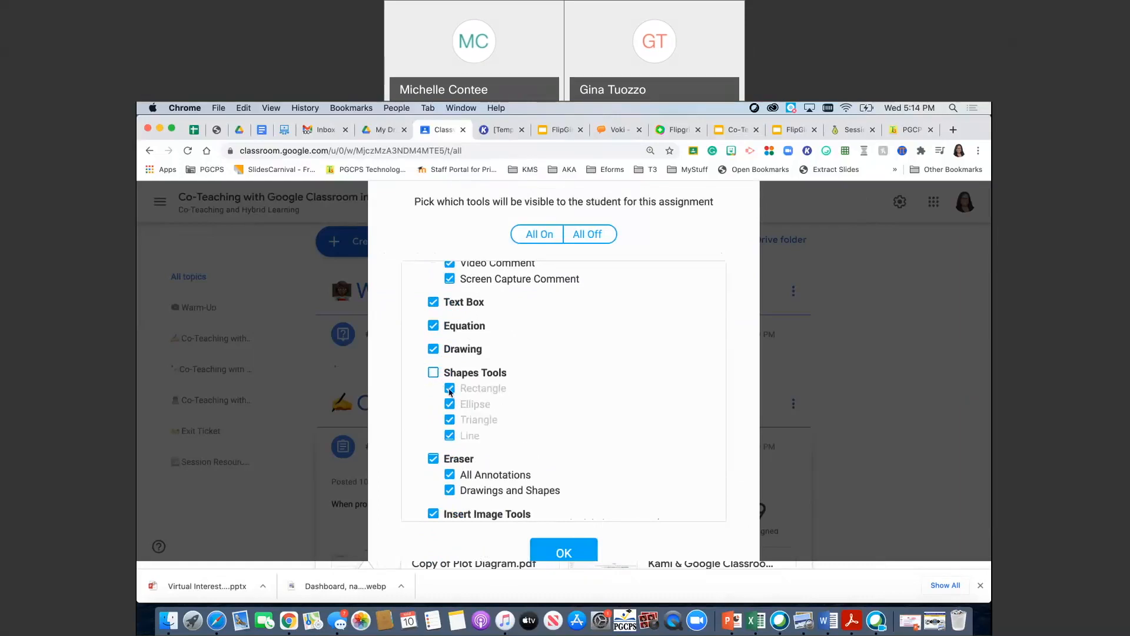
scroll(429, 385, down, 3)
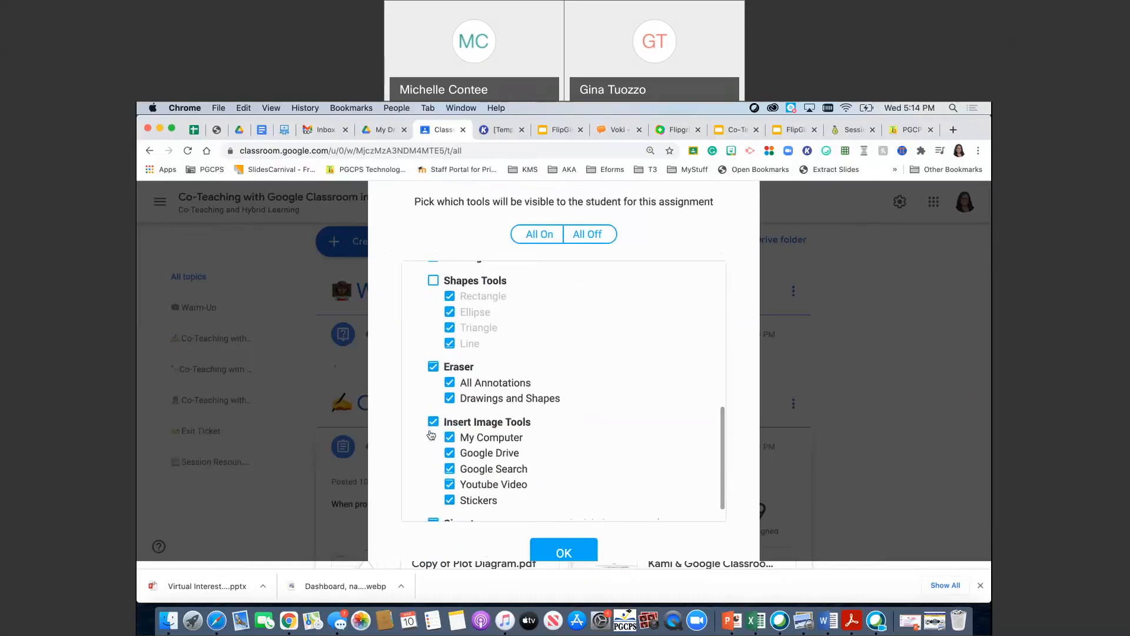
scroll(431, 433, down, 1)
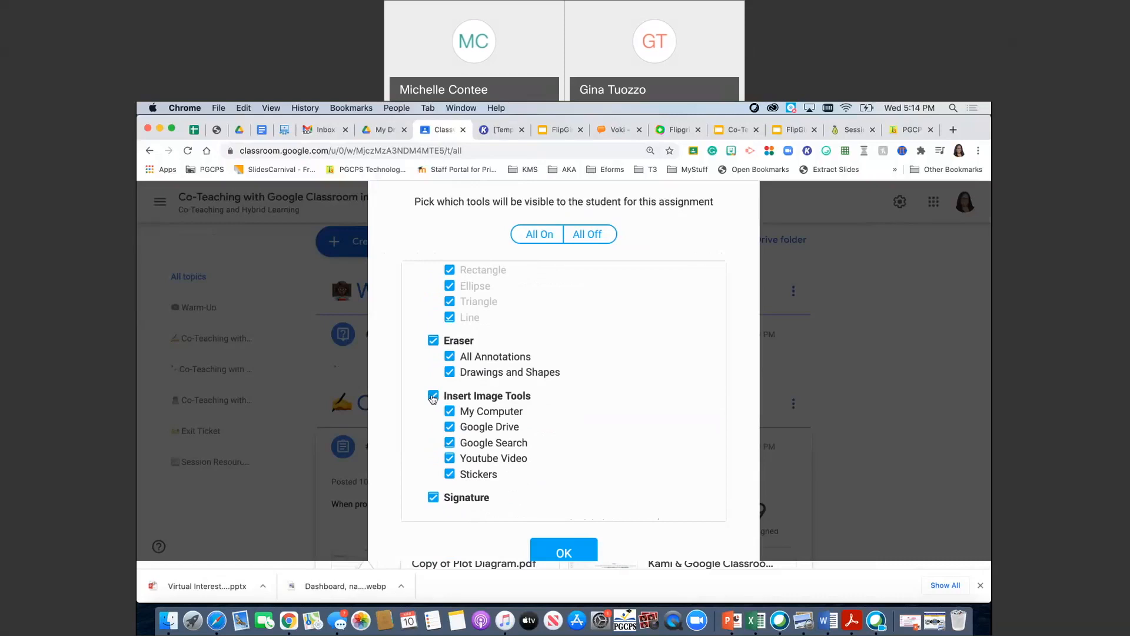
click(433, 396)
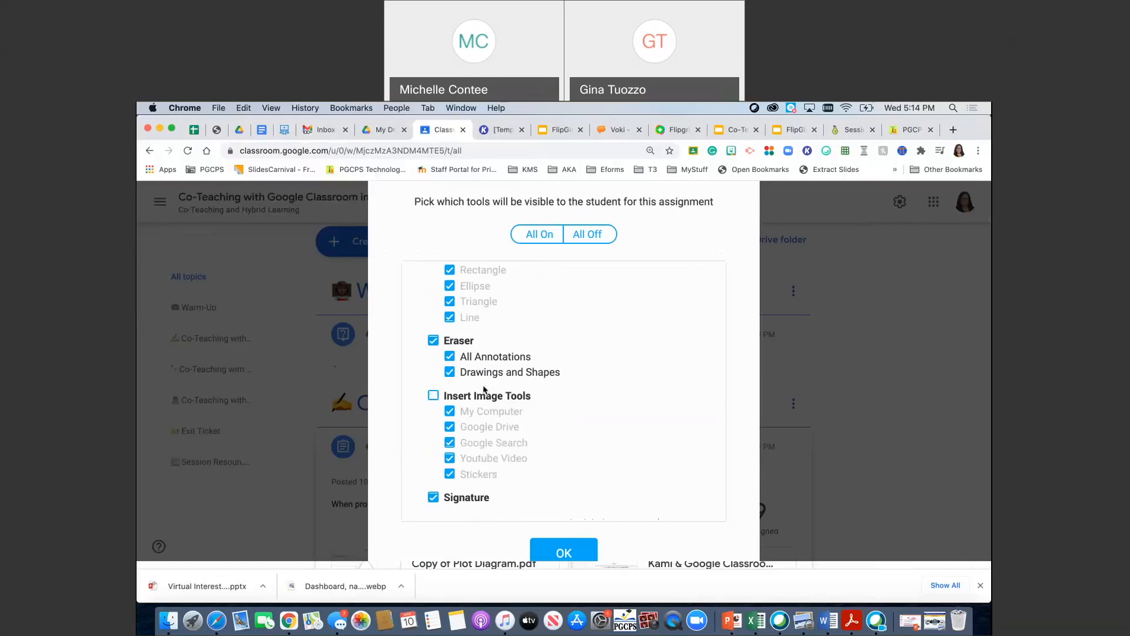
click(481, 500)
scroll(467, 485, down, 1)
scroll(468, 488, up, 5)
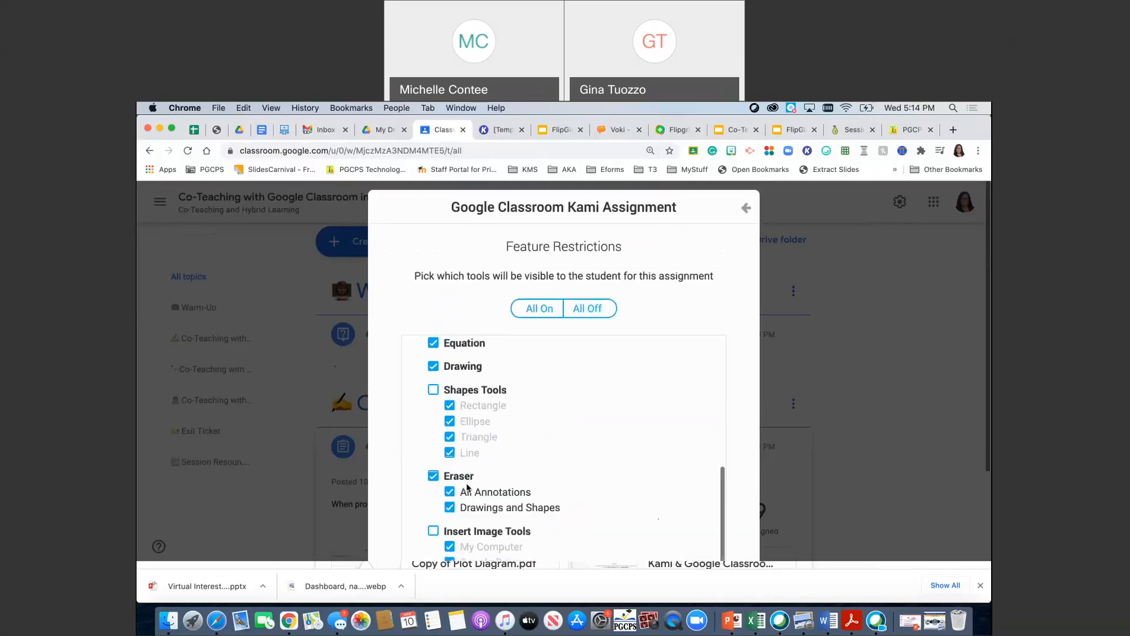
- Review the remaining tools allowed for students and save the assignment's feature restrictions
scroll(468, 486, up, 3)
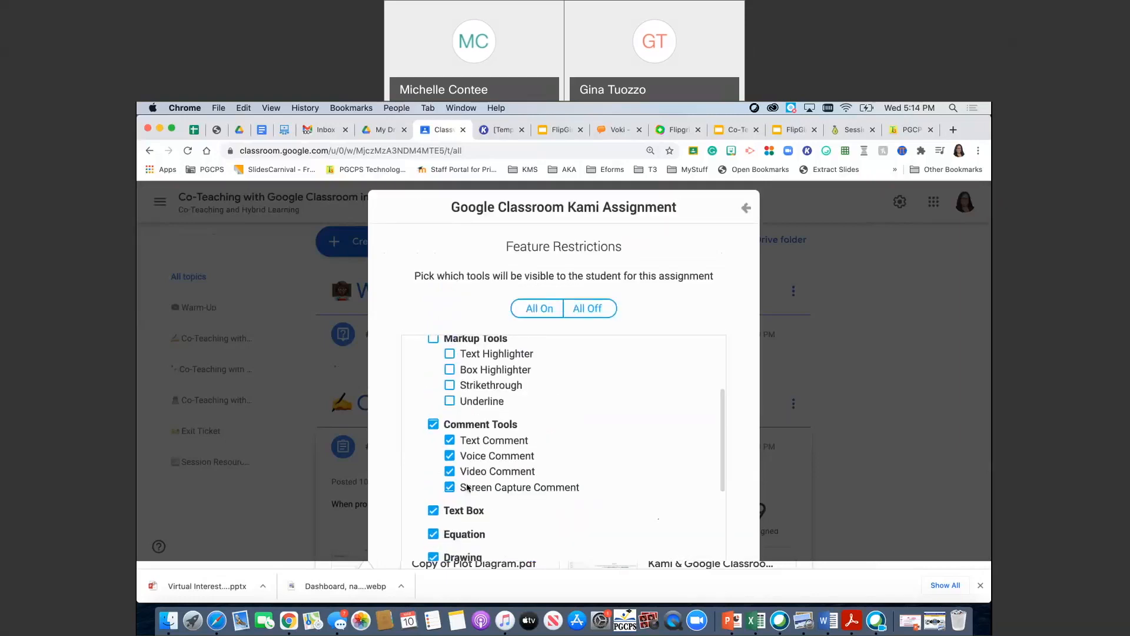
scroll(494, 500, down, 1)
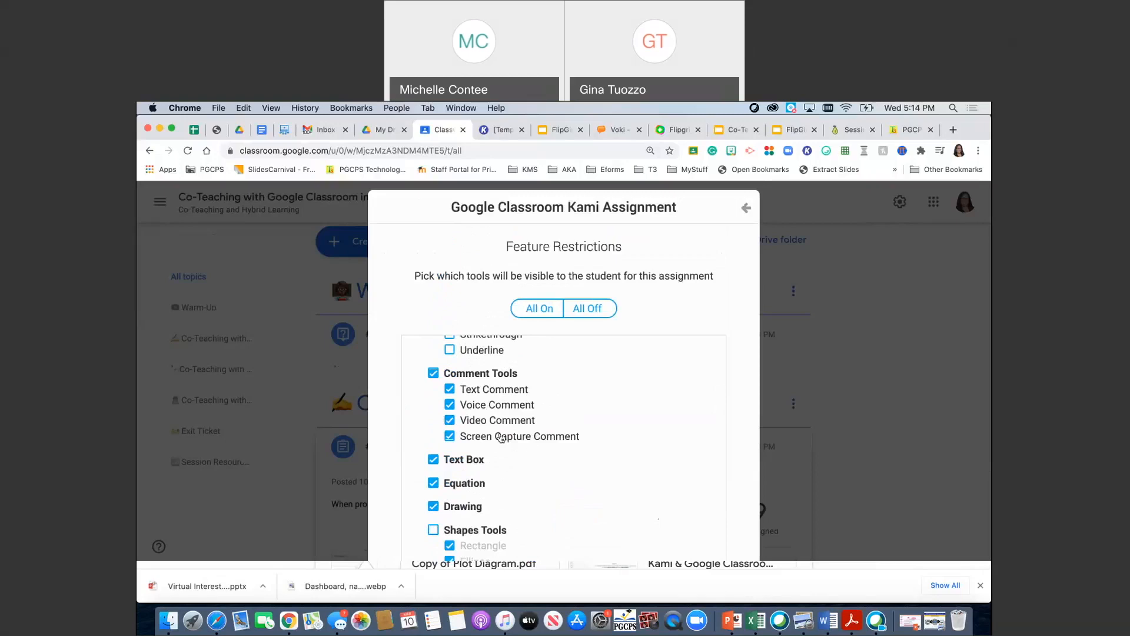
scroll(566, 450, down, 1)
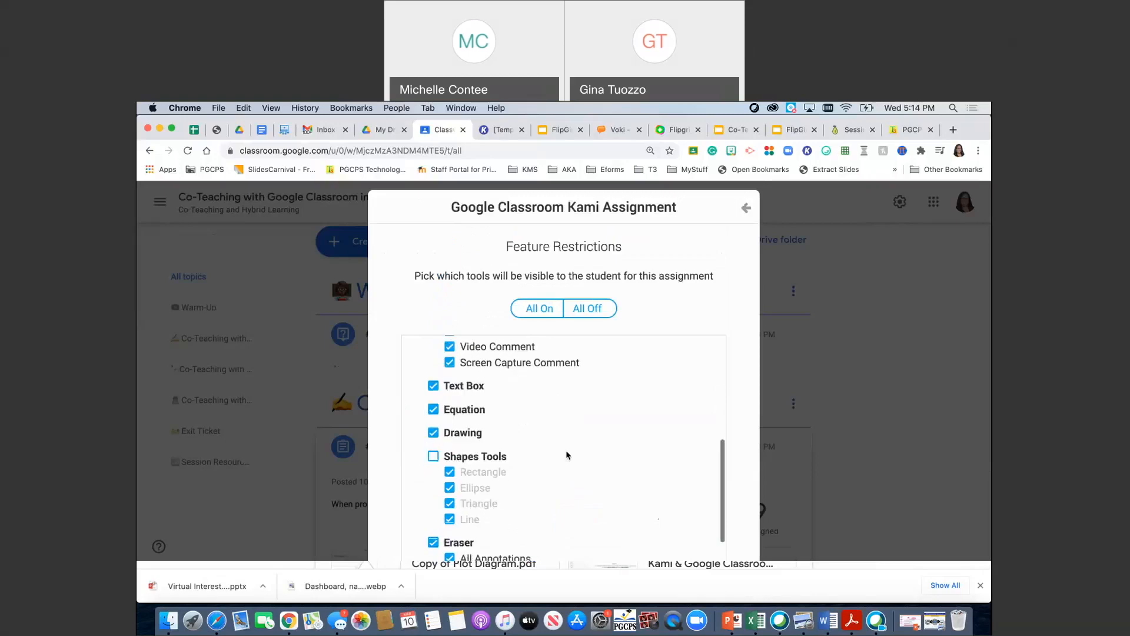
click(441, 407)
scroll(627, 436, down, 5)
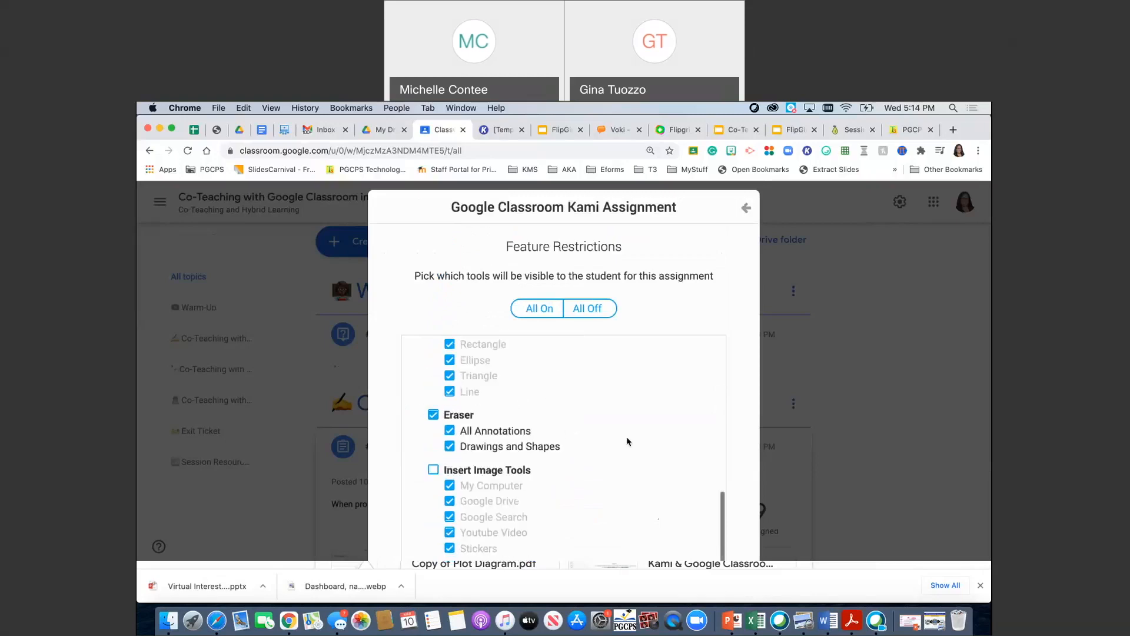
scroll(627, 438, down, 2)
click(564, 449)
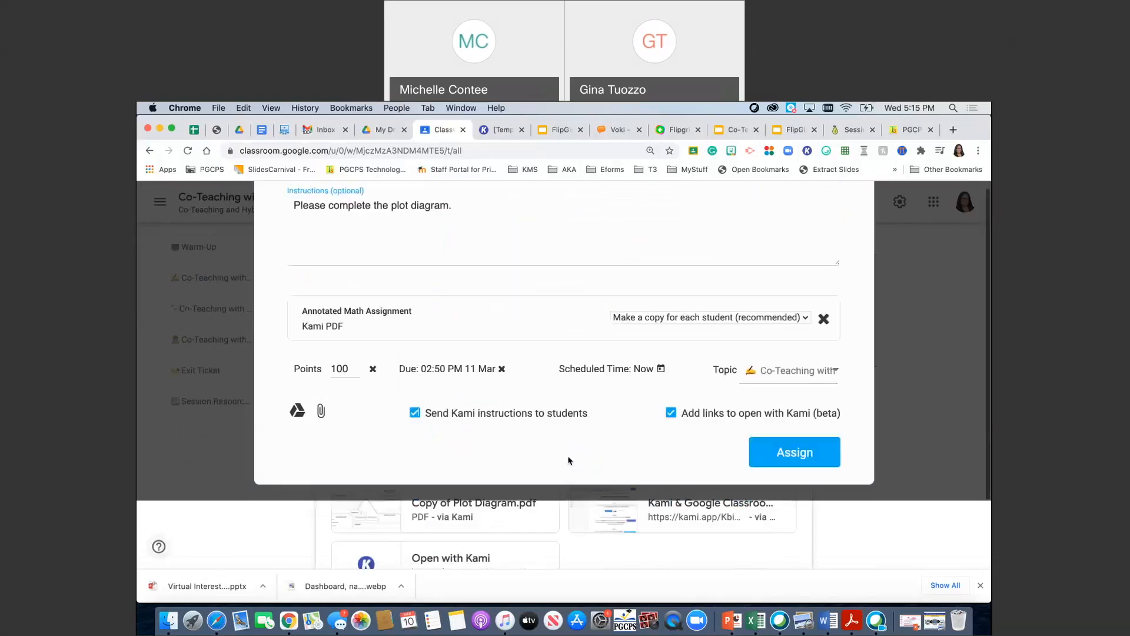
- Select all students in the class as recipients of the Plot Diagram assignment
click(794, 452)
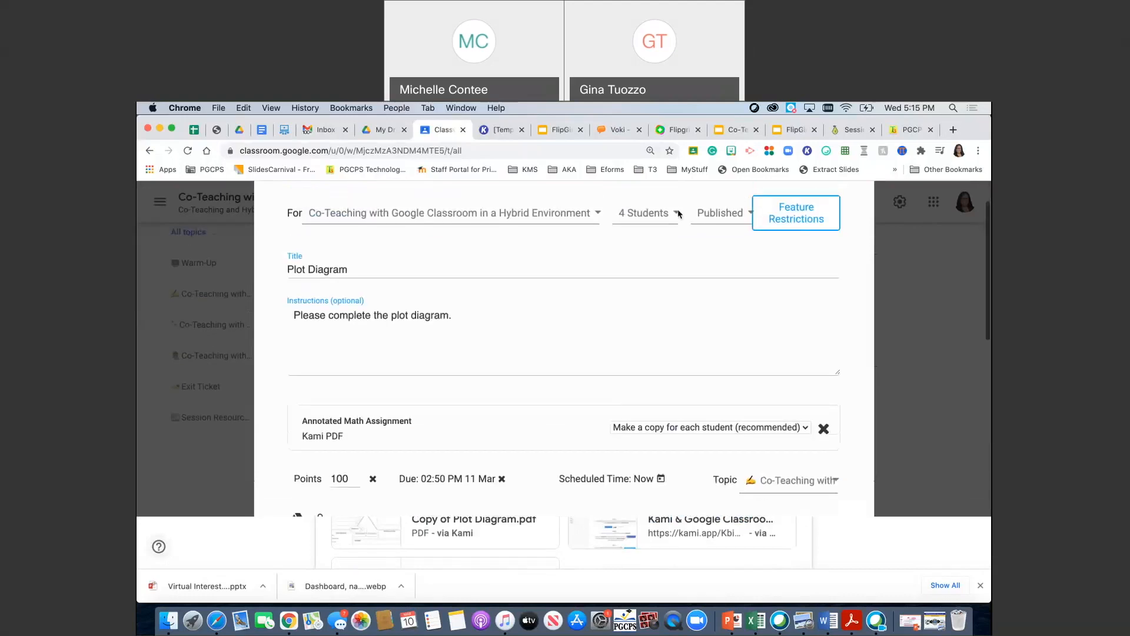
click(647, 212)
scroll(675, 390, down, 10)
scroll(675, 390, up, 10)
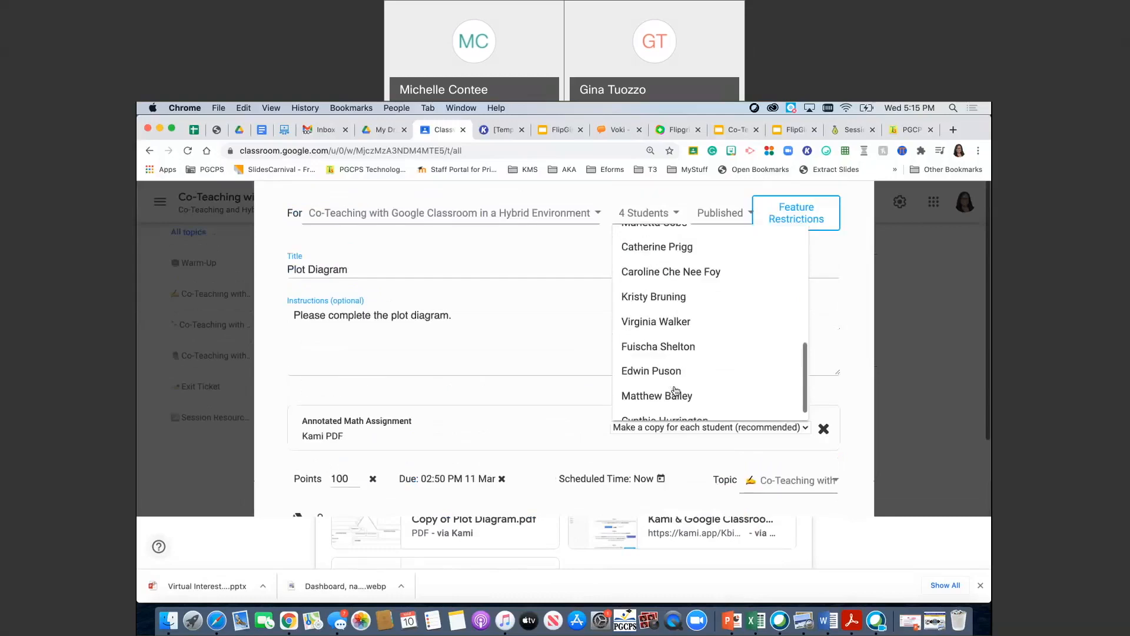
scroll(654, 306, up, 1)
click(644, 239)
scroll(701, 371, down, 6)
scroll(706, 370, down, 3)
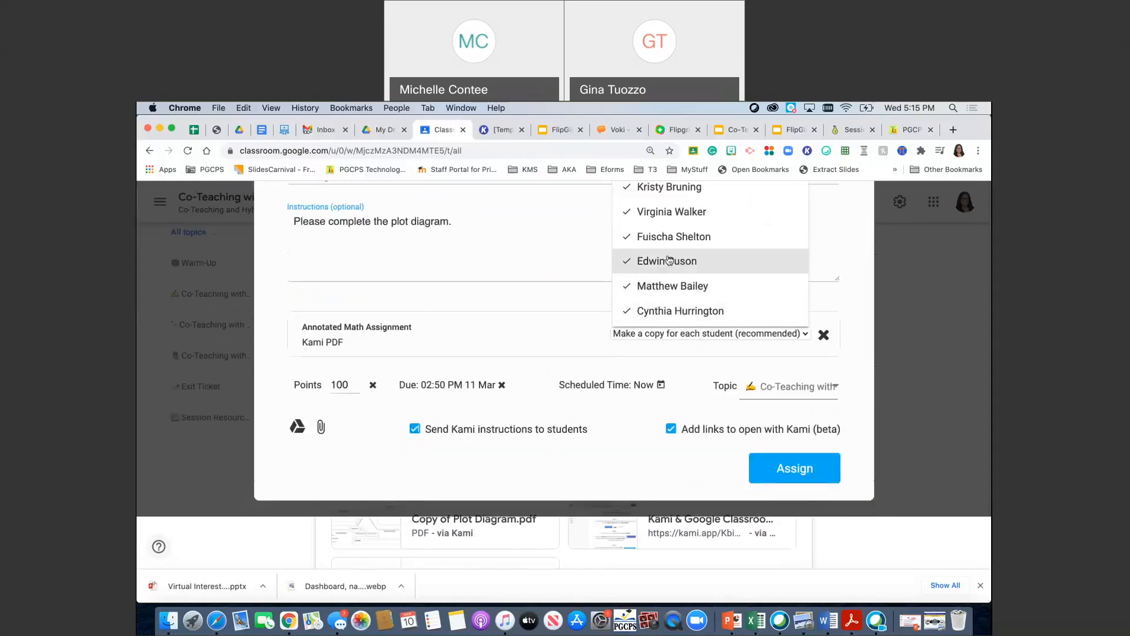
scroll(663, 246, up, 3)
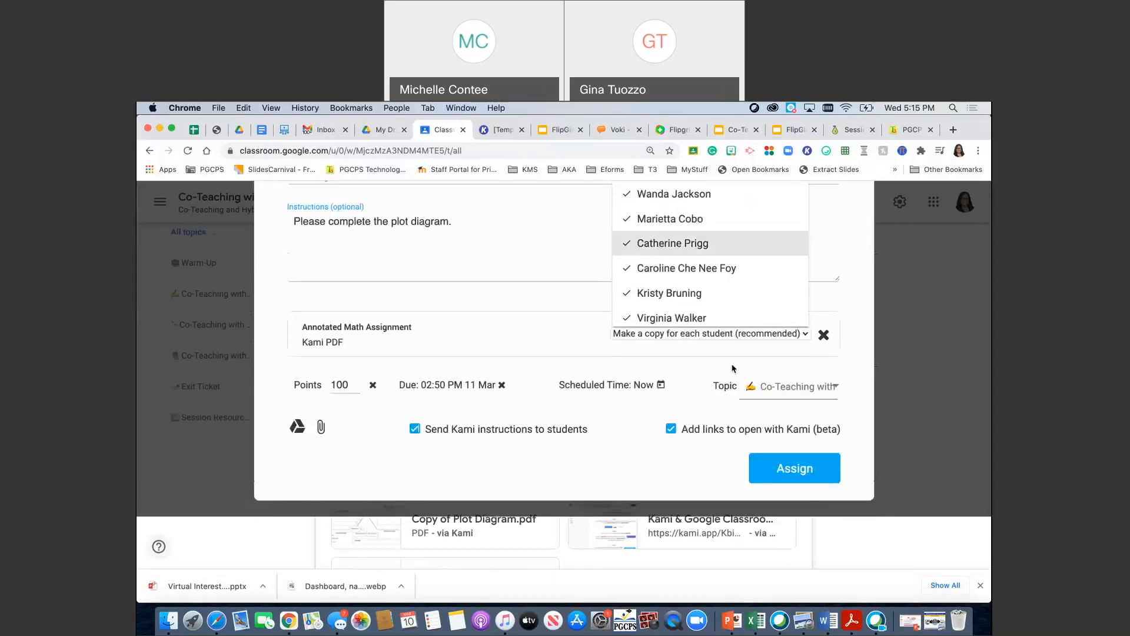
- Assign the Plot Diagram to the class and open the new assignment in Classroom
click(793, 465)
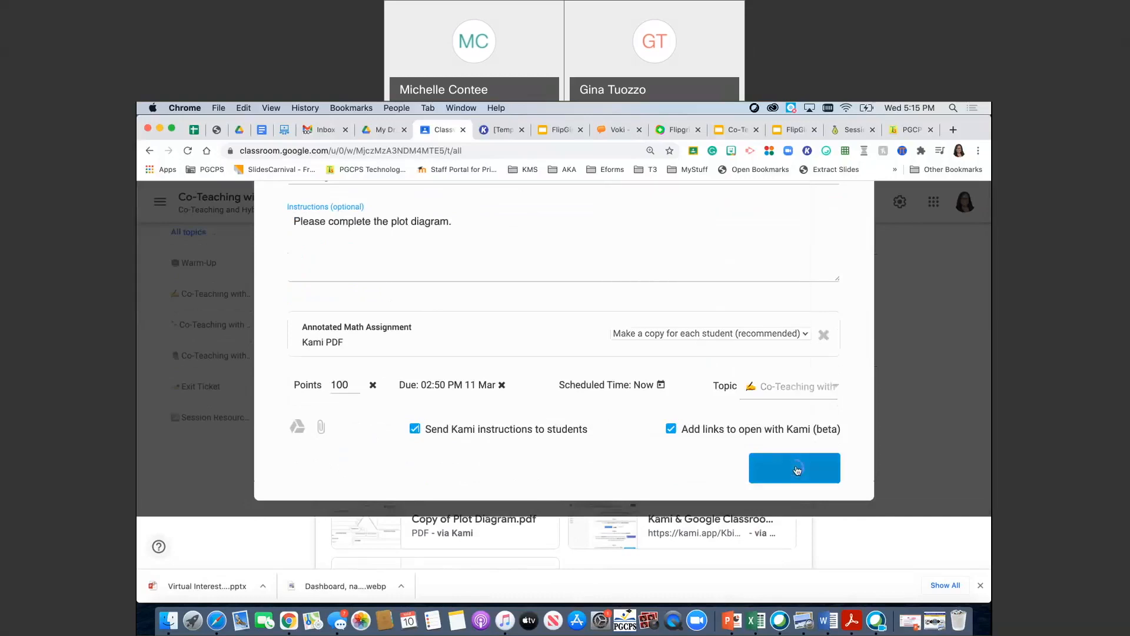
click(795, 466)
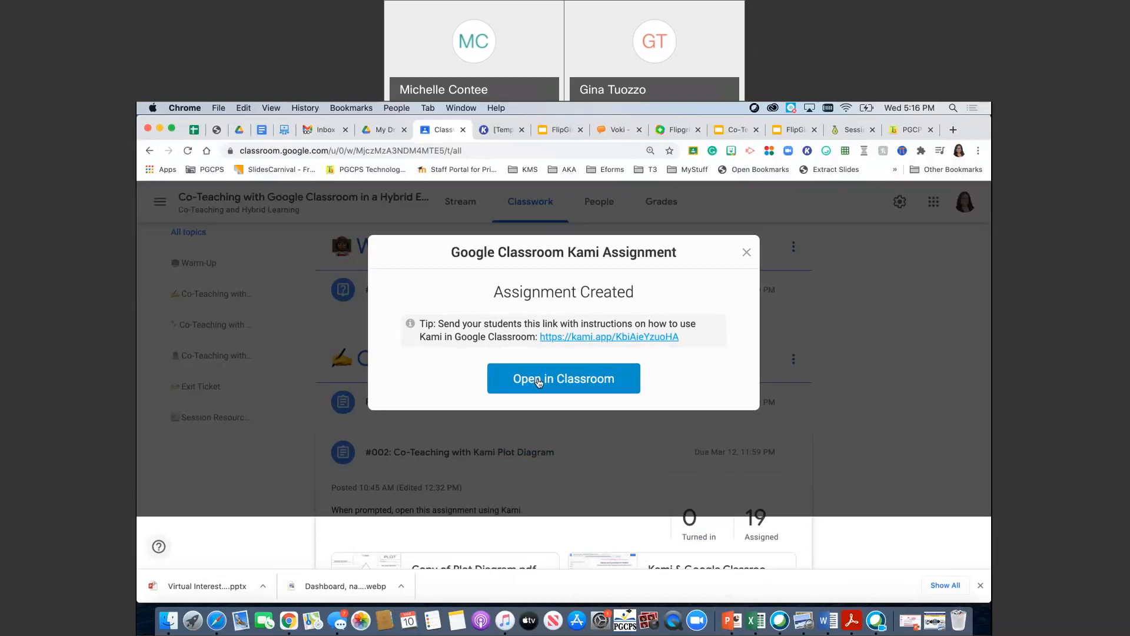
click(538, 381)
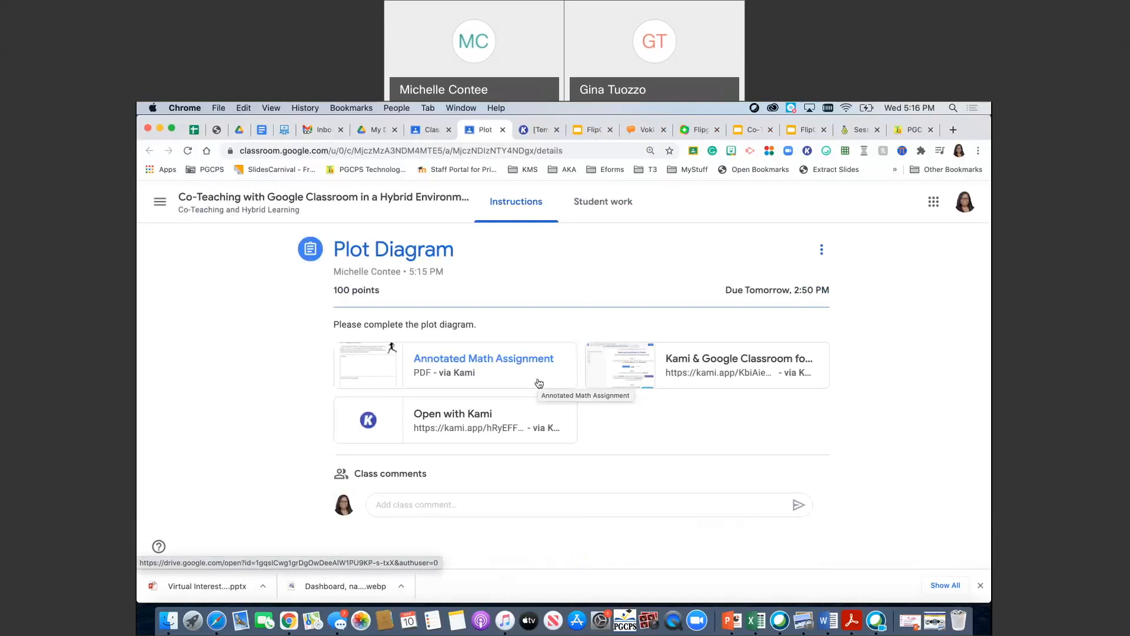
click(443, 415)
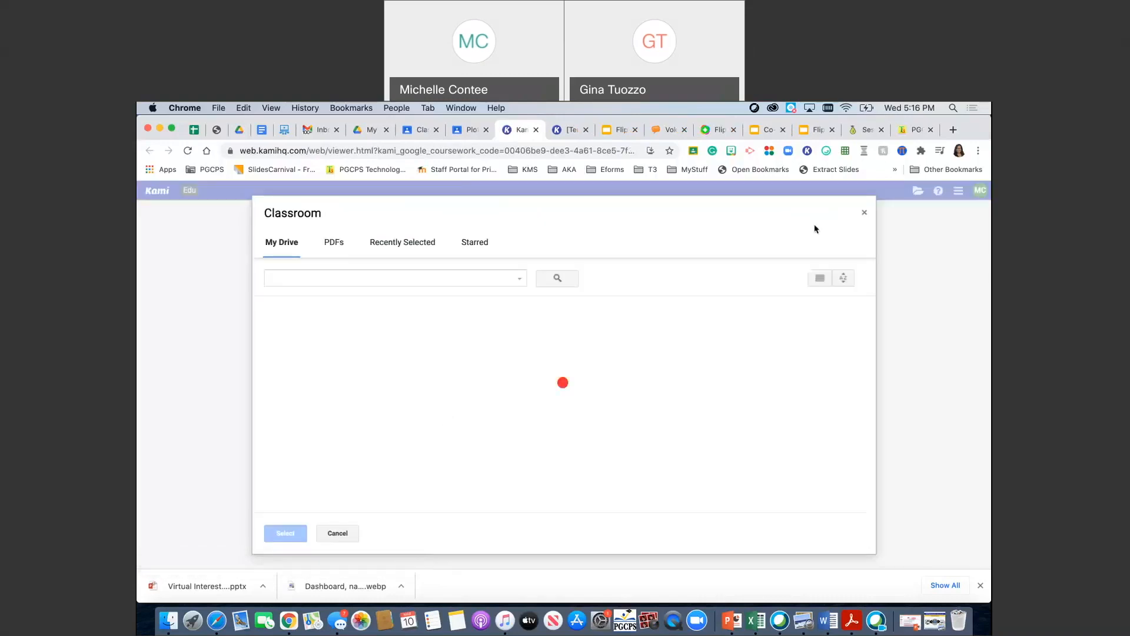
click(864, 215)
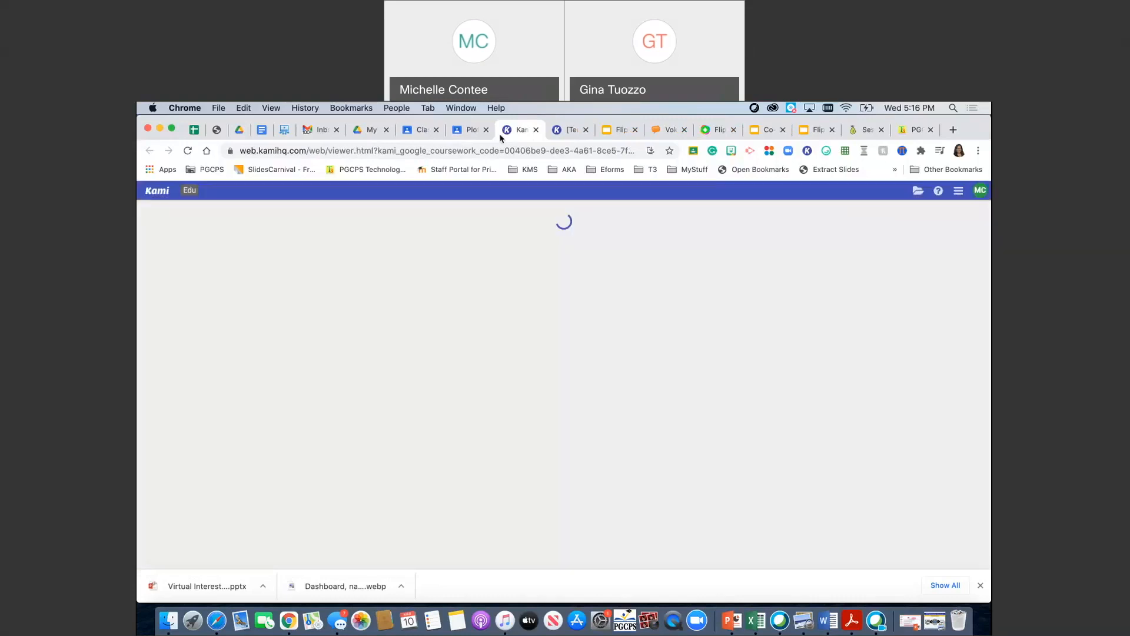
click(465, 133)
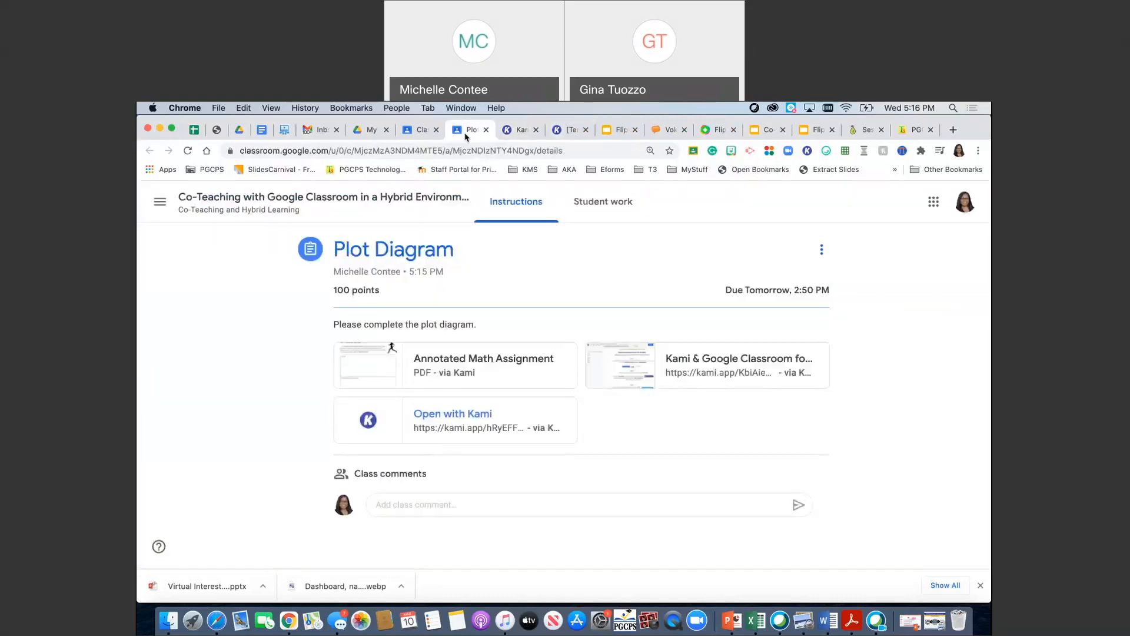
- Examine the pages and comments of the attached Annotated Math Assignment in Kami and return to the assignment page
click(483, 361)
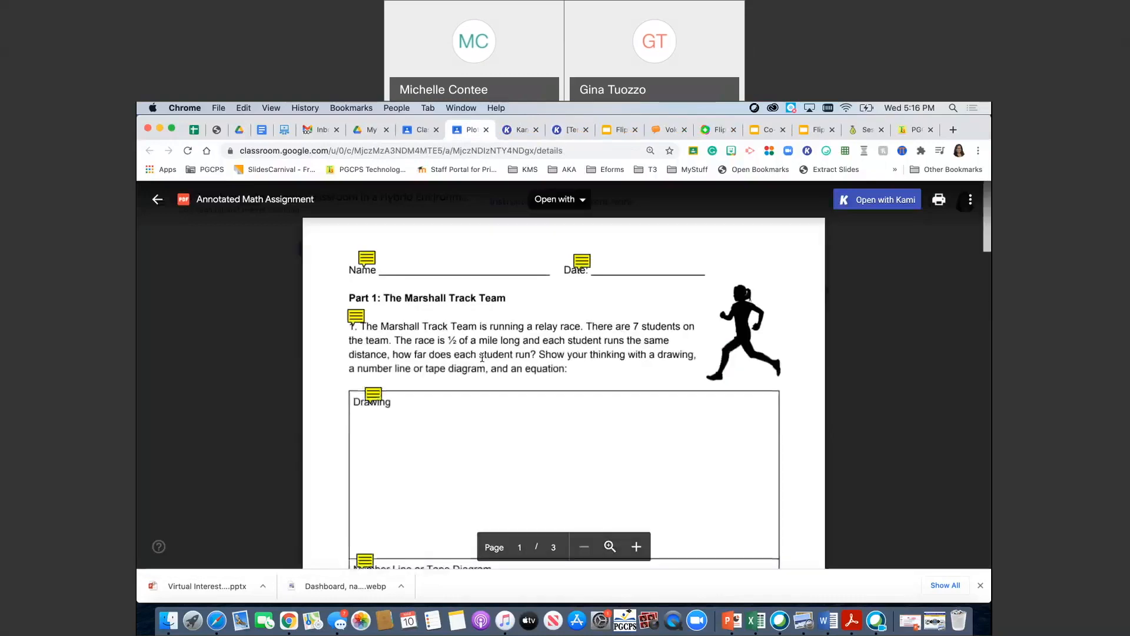
click(556, 200)
click(574, 243)
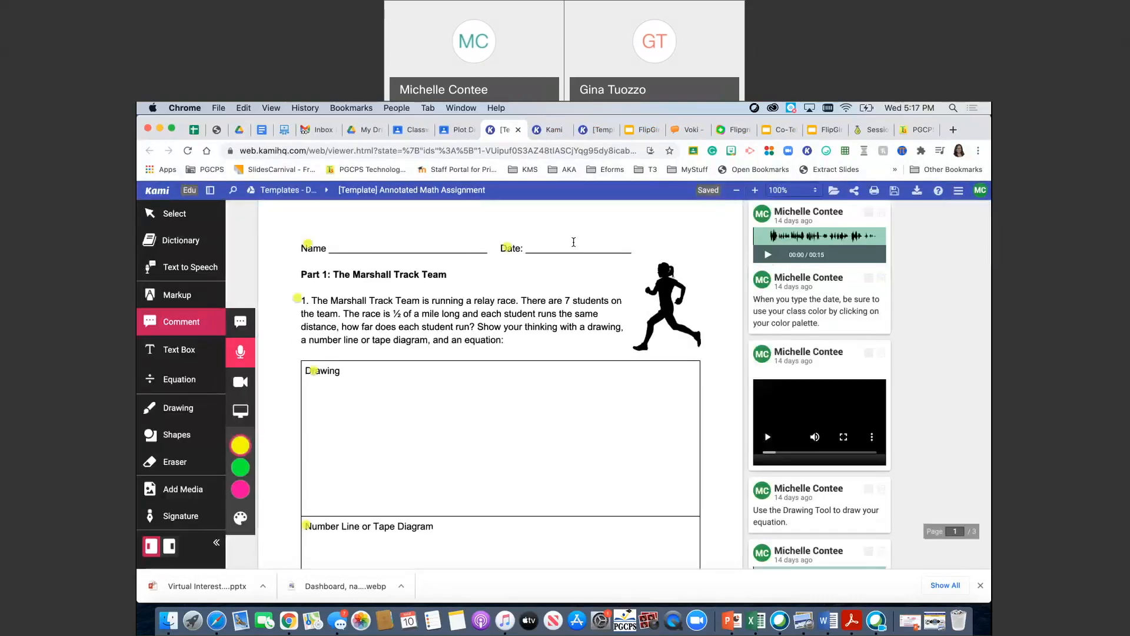
scroll(573, 242, down, 1)
scroll(573, 241, down, 10)
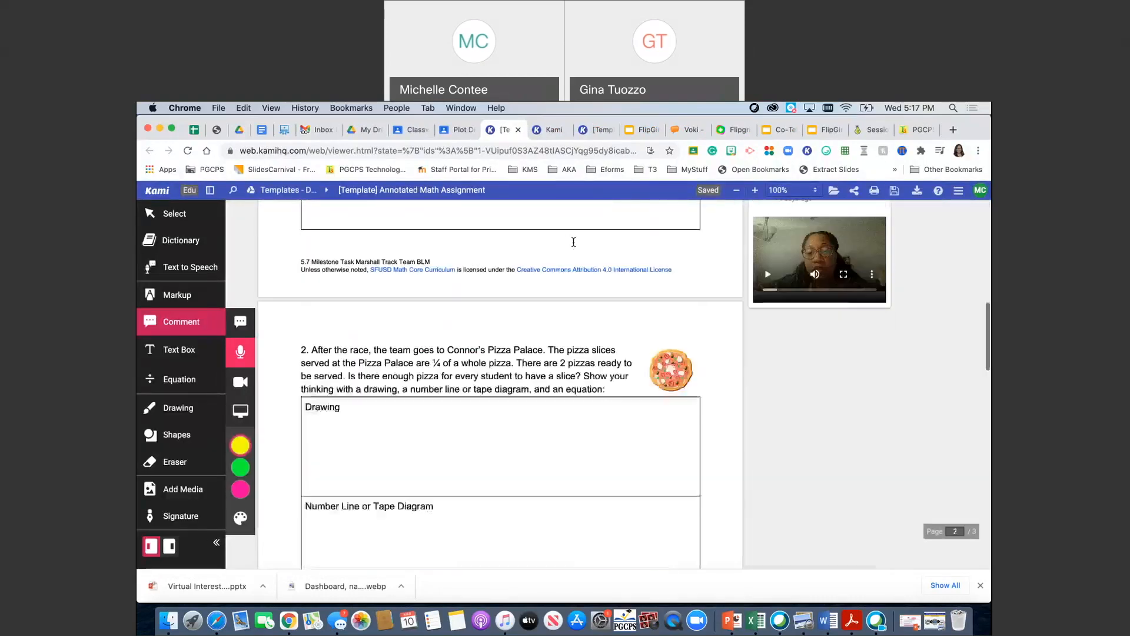
scroll(573, 241, down, 15)
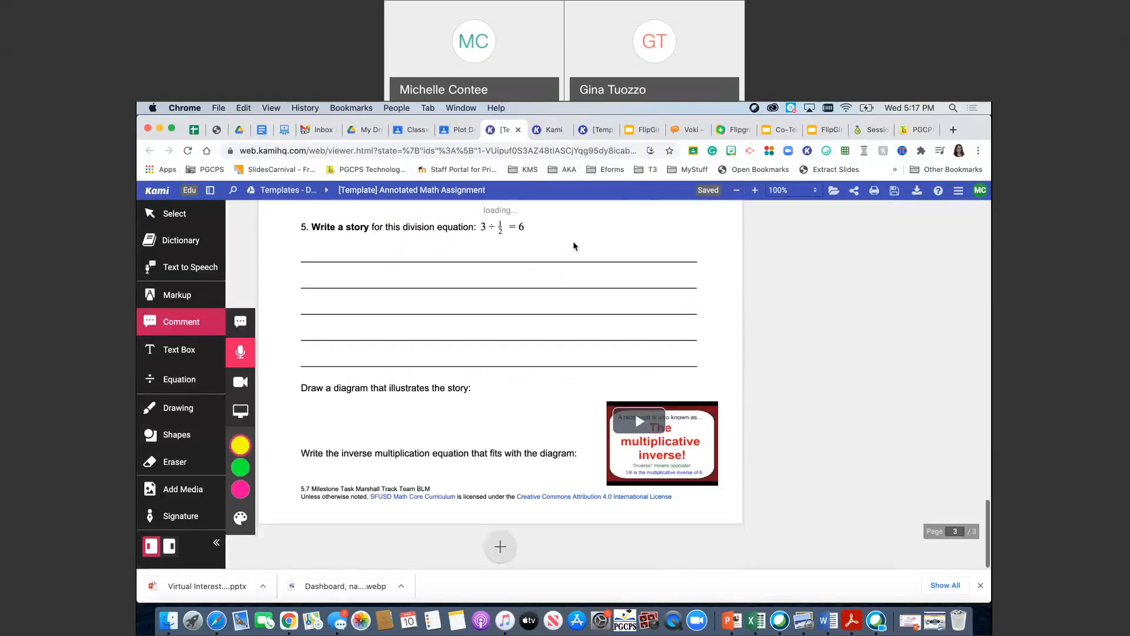
scroll(573, 242, down, 1)
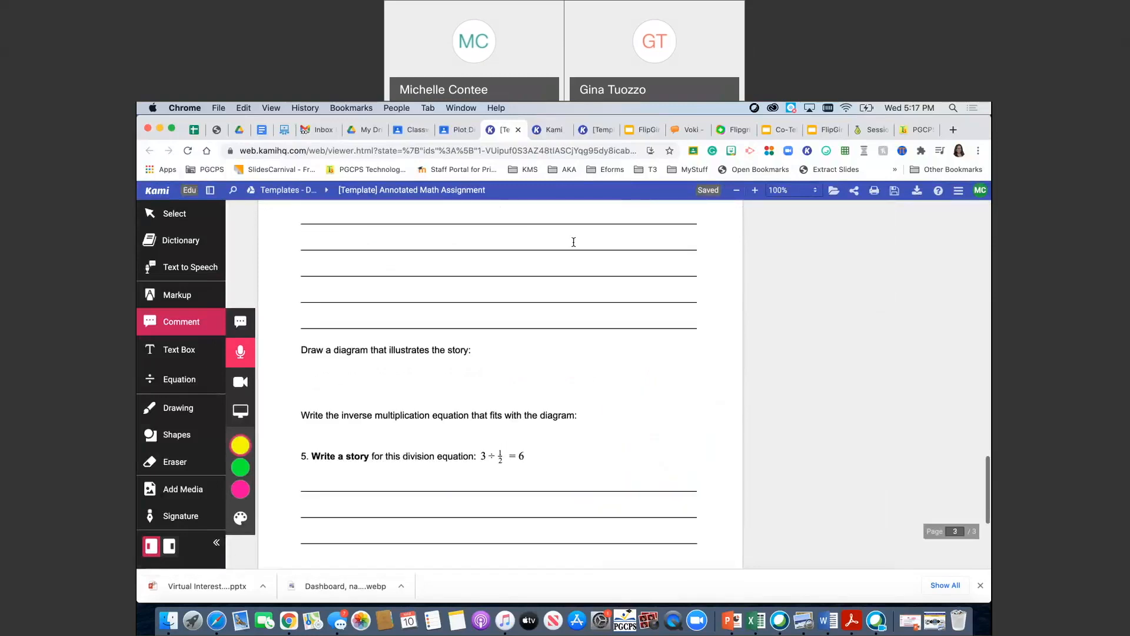
scroll(573, 241, up, 20)
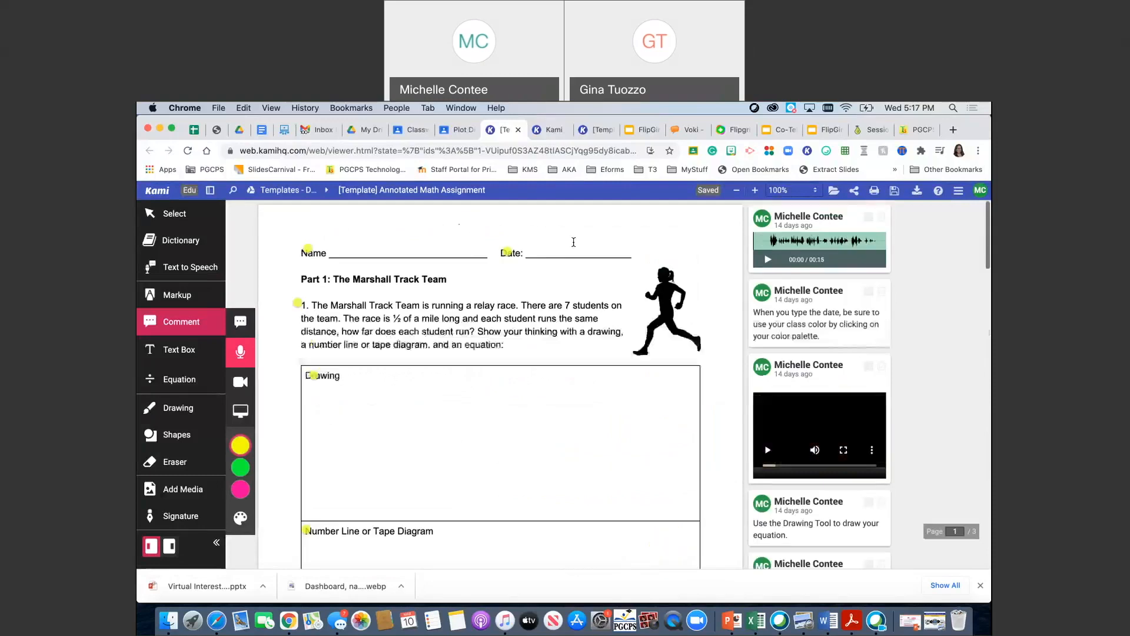
click(518, 130)
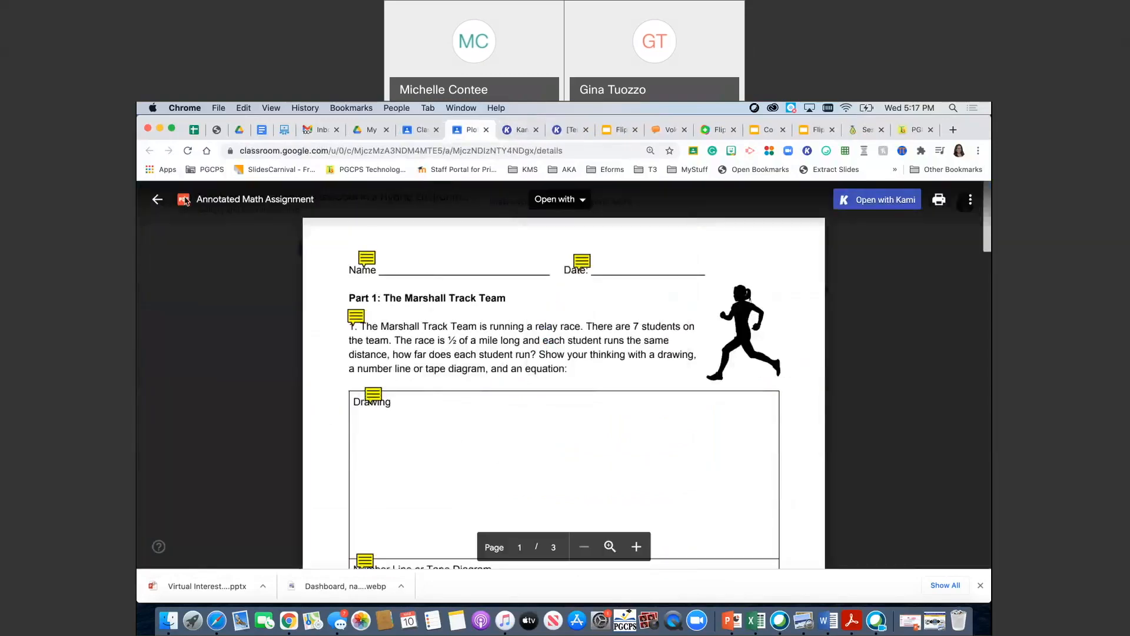
key(Escape)
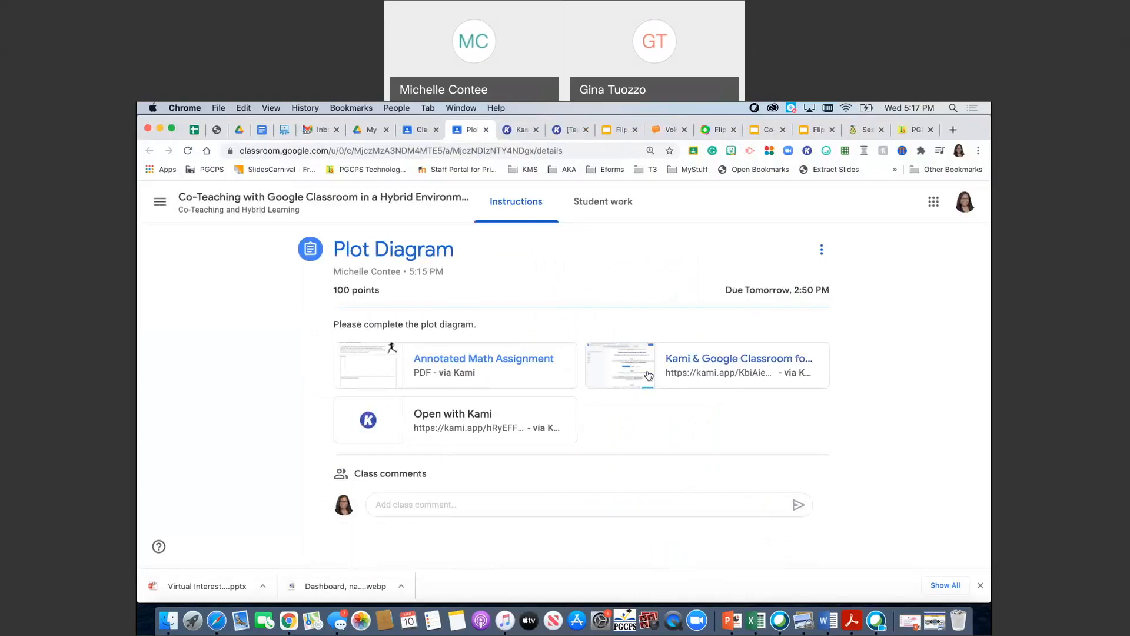
- Read through the attached Kami & Google Classroom for Students guide and return to the assignment page
click(675, 359)
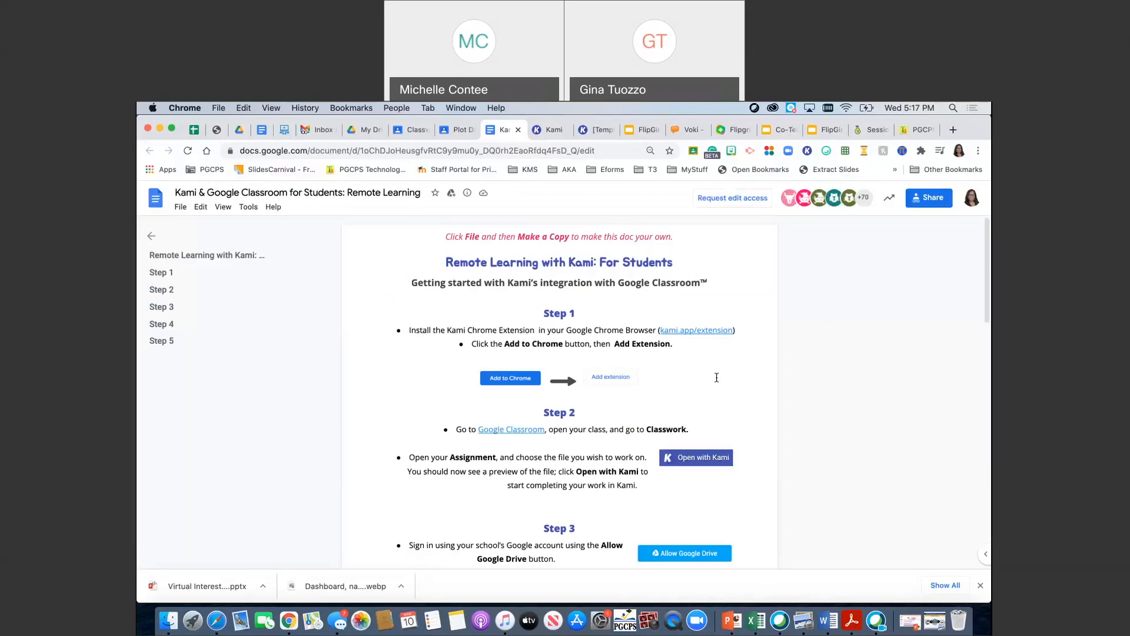
scroll(625, 408, down, 2)
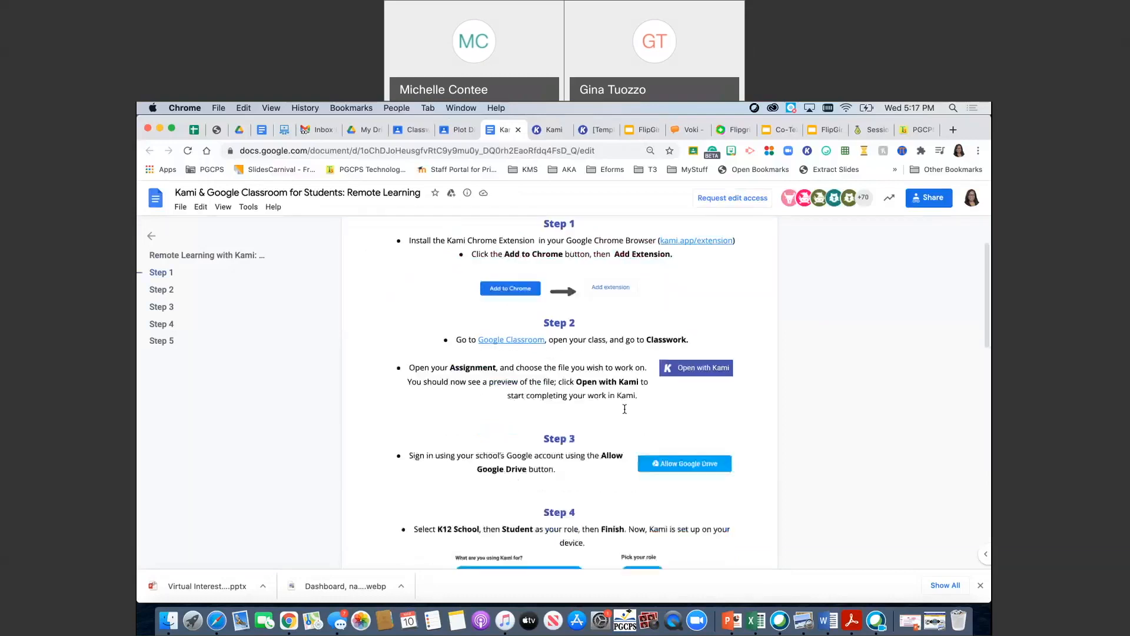
scroll(625, 409, up, 2)
scroll(625, 408, down, 5)
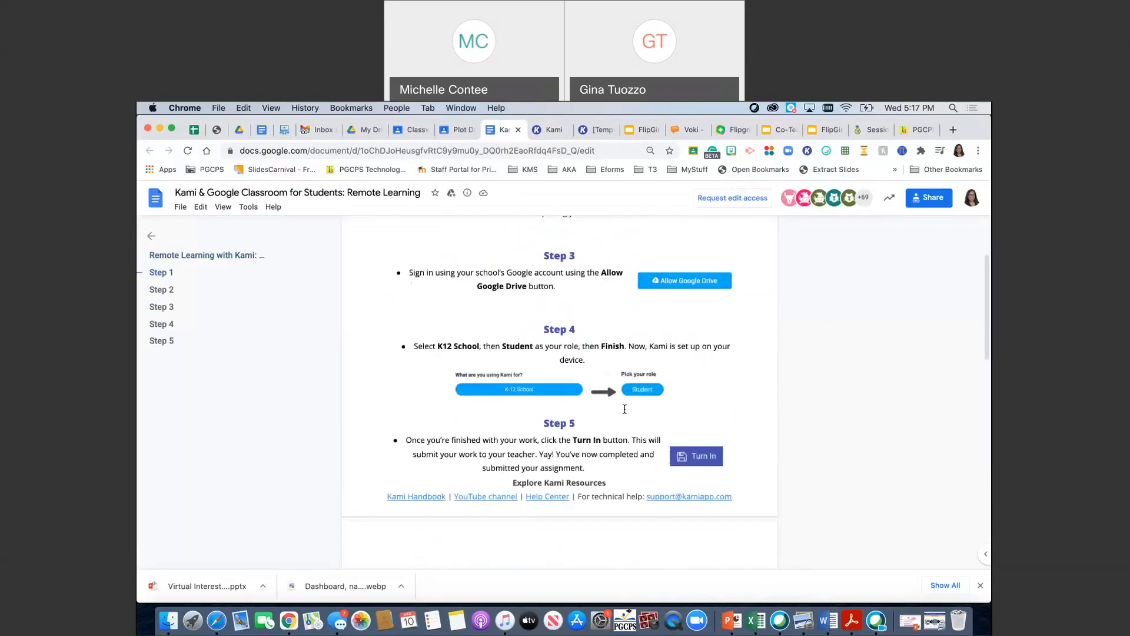
scroll(625, 409, down, 1)
scroll(625, 409, up, 10)
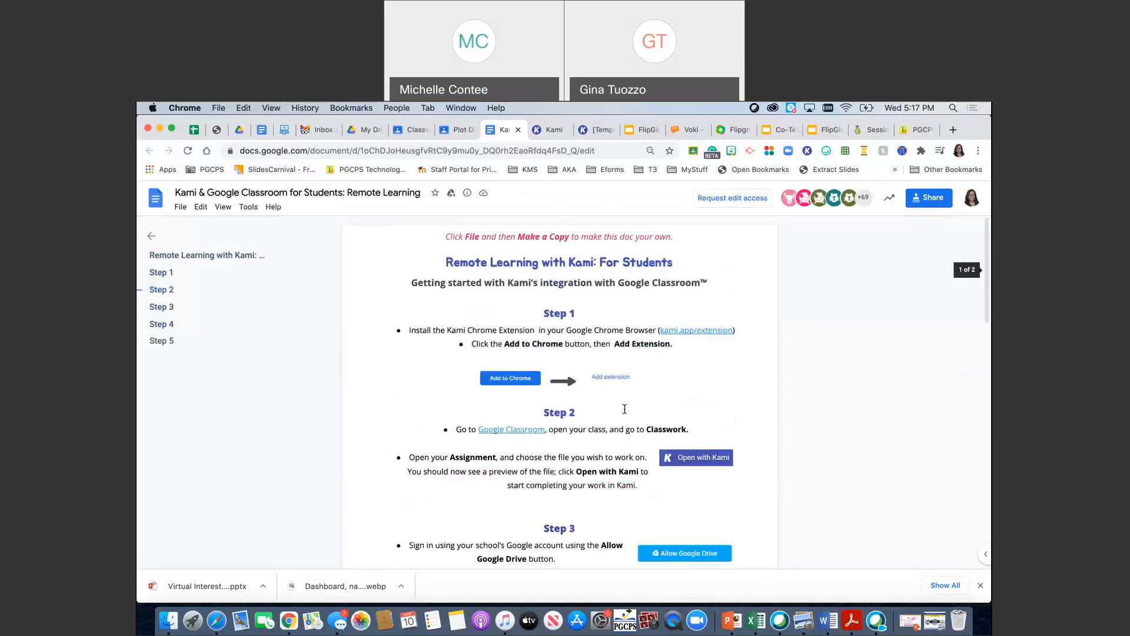
click(518, 130)
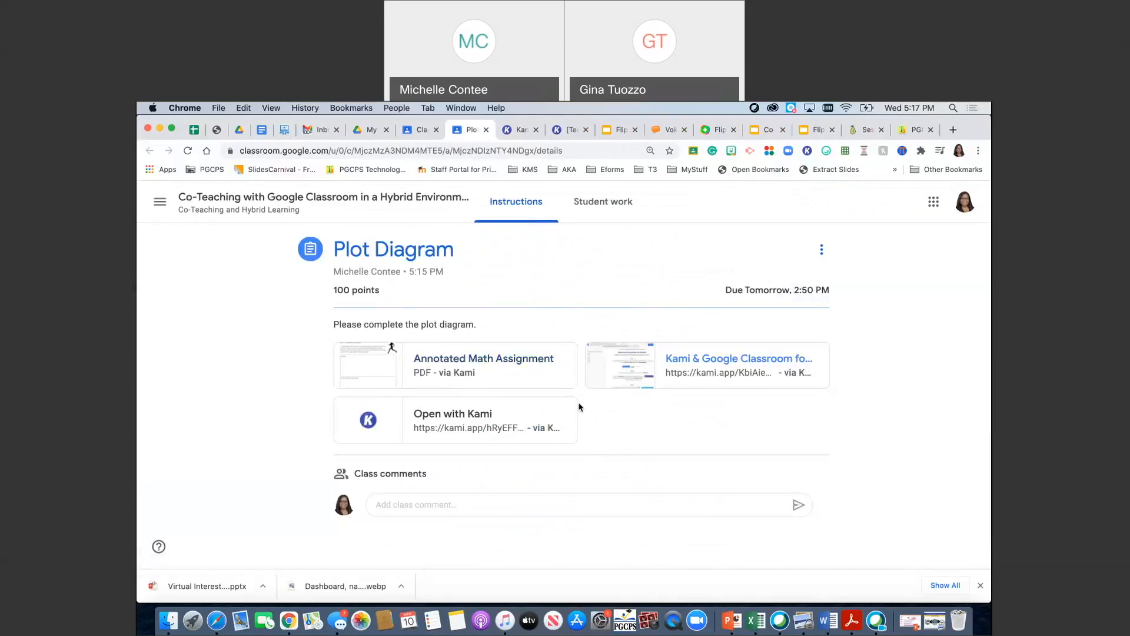
- Go back to the class's Classwork page and expand the #002: Co-Teaching with Kami Plot Diagram assignment
click(286, 206)
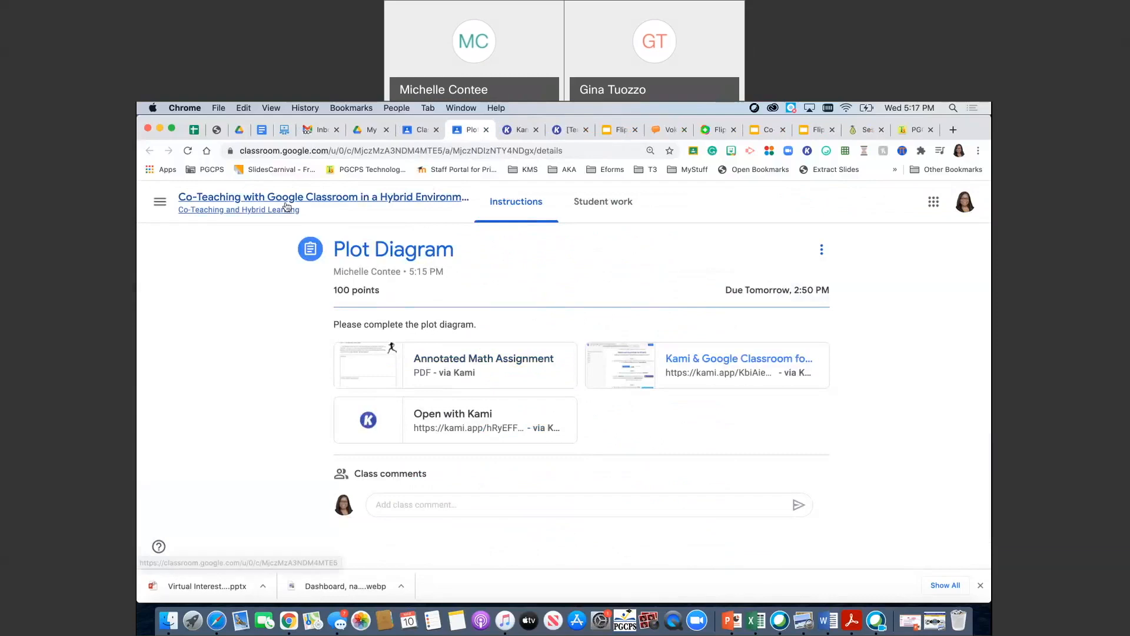
scroll(418, 306, down, 3)
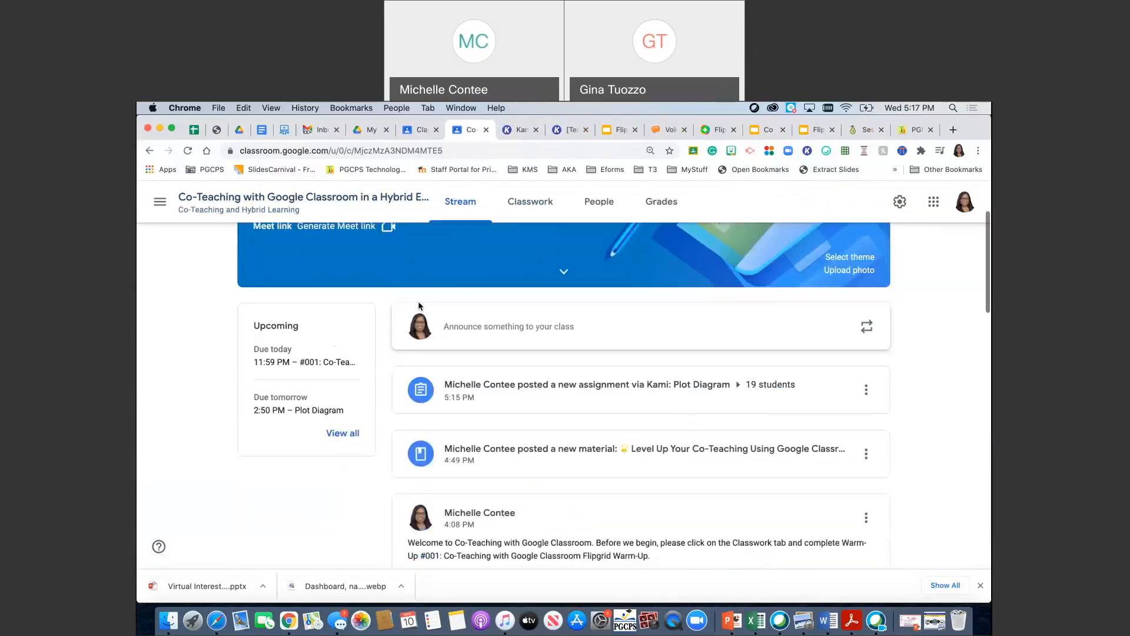
click(530, 203)
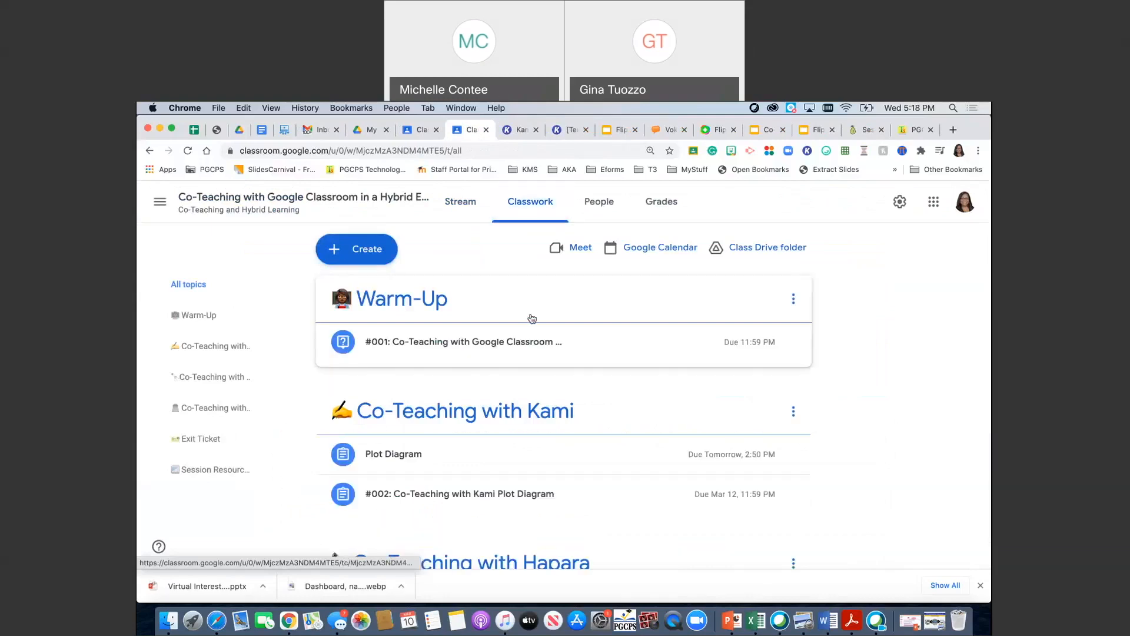
scroll(532, 319, down, 2)
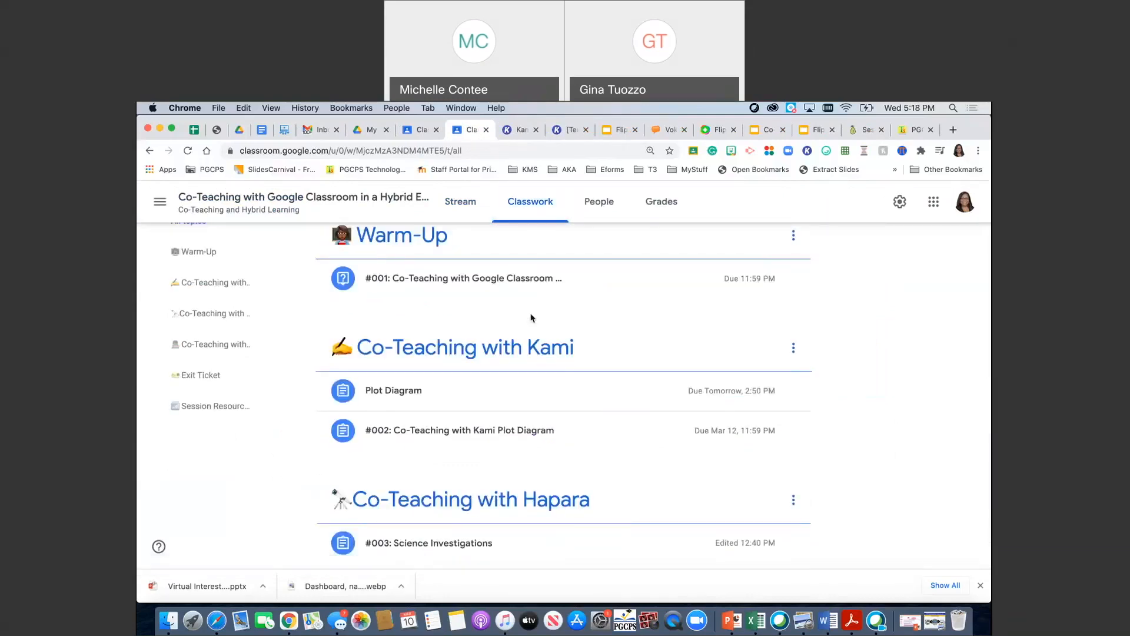
scroll(532, 319, down, 1)
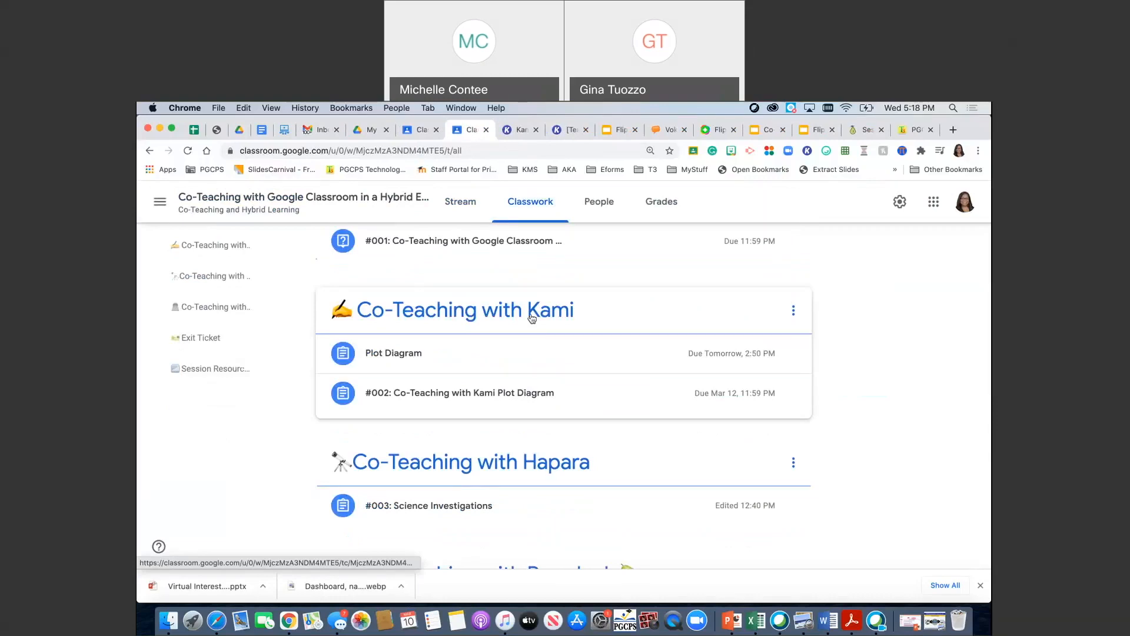
scroll(531, 319, up, 2)
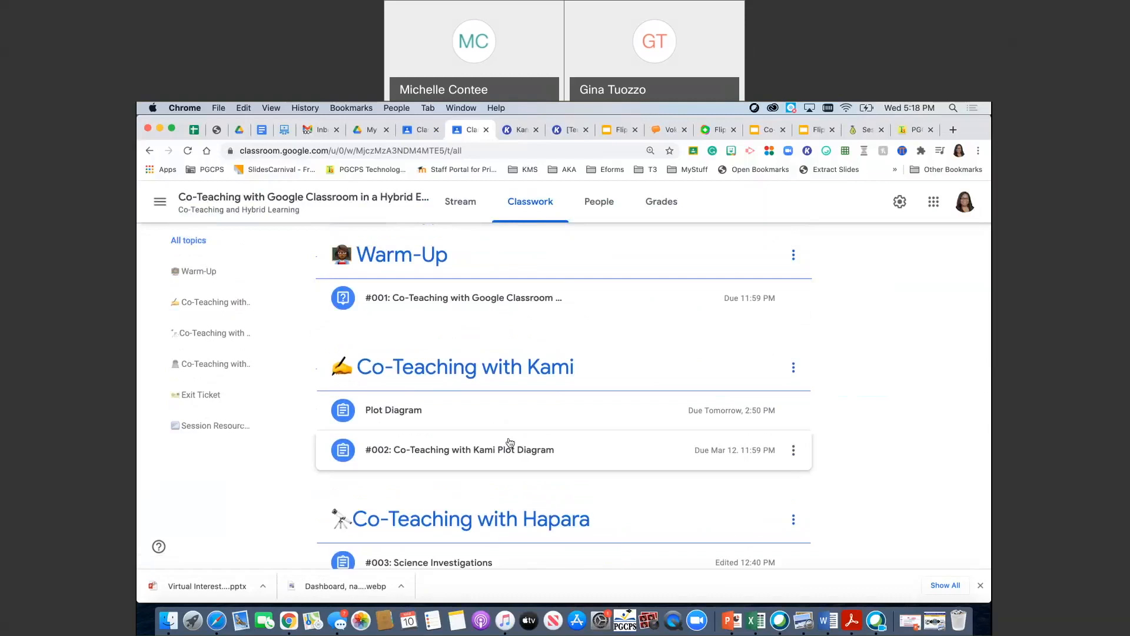
click(487, 448)
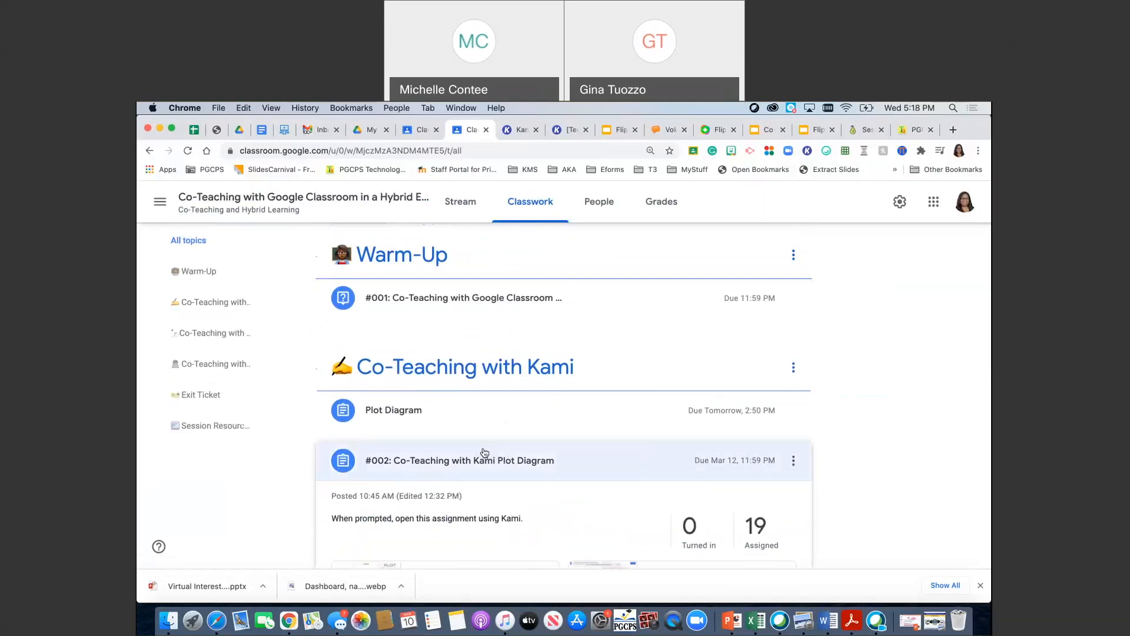
- Expand the Plot Diagram assignment under Co-Teaching with Kami and open the student work of those still assigned
scroll(488, 458, down, 2)
click(397, 341)
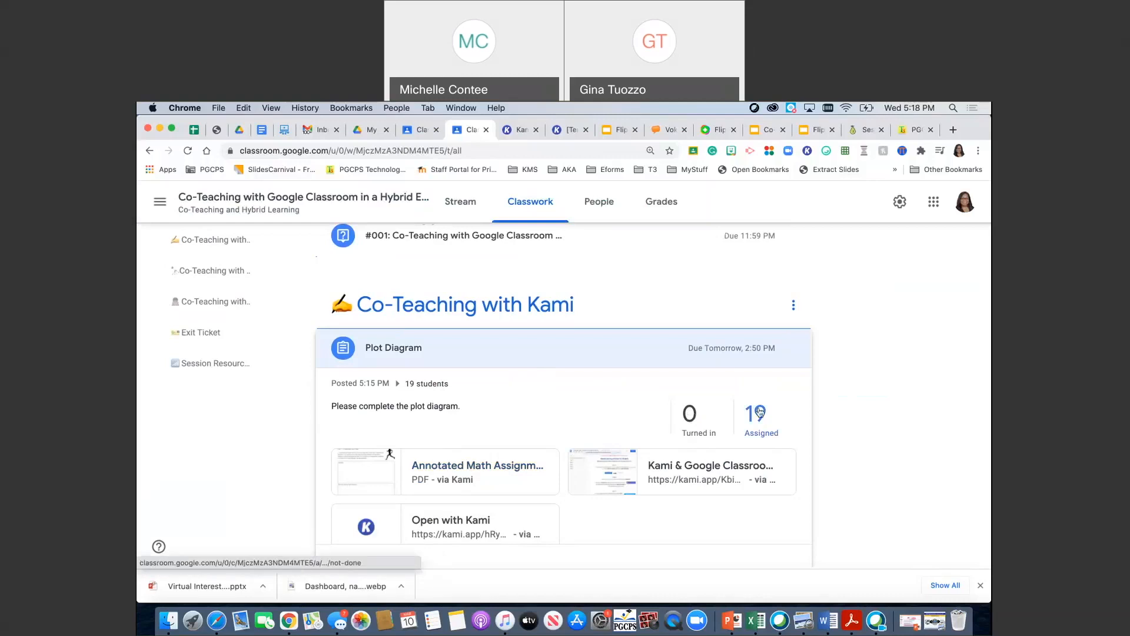
scroll(760, 412, up, 3)
scroll(789, 520, down, 1)
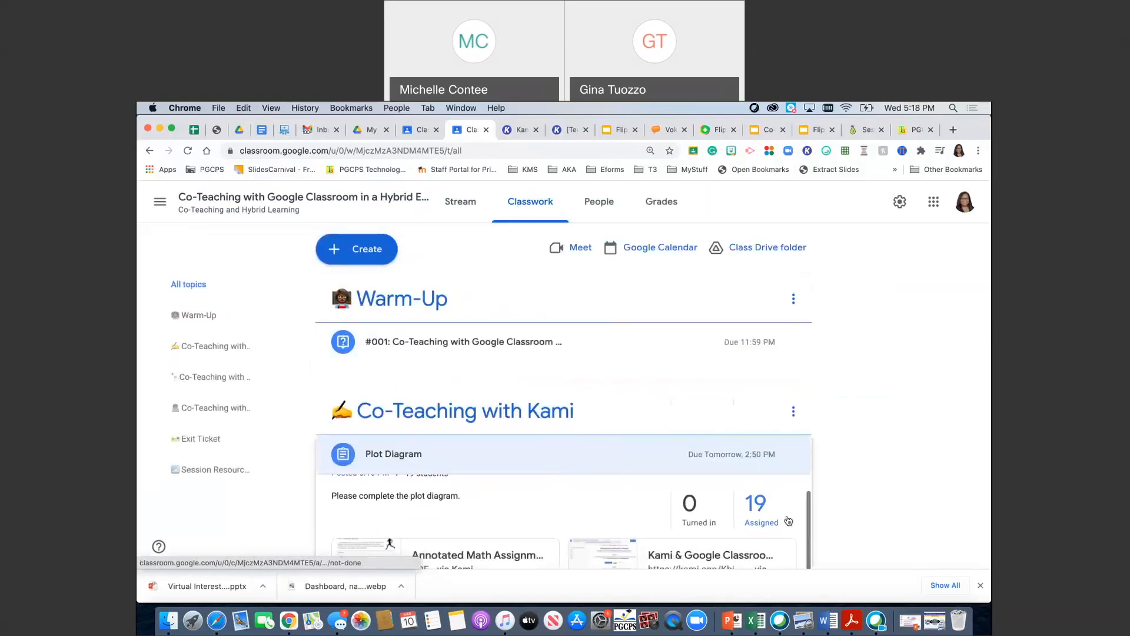
scroll(789, 521, down, 1)
click(789, 521)
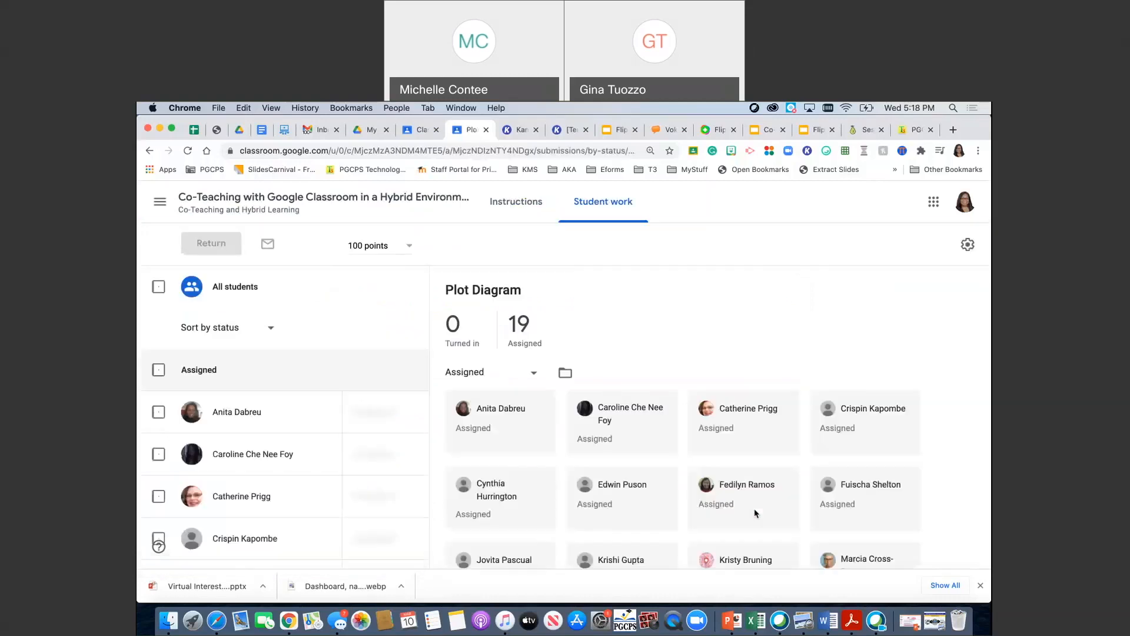
- Look through the students' copies of the Annotated Math Assignment and open one in the grading view
scroll(588, 412, down, 3)
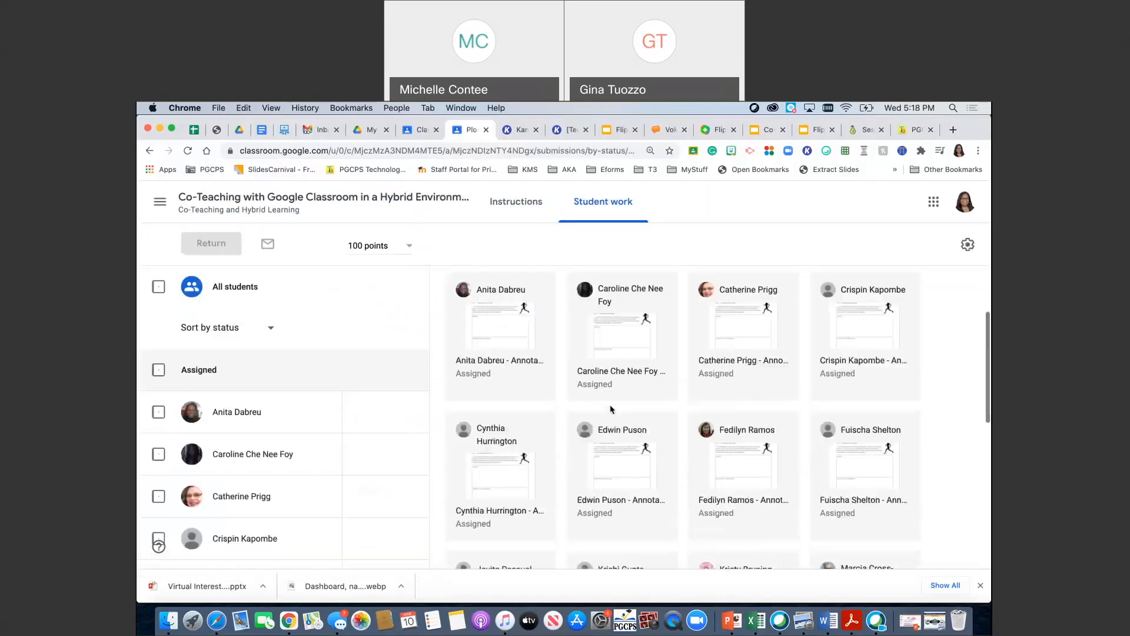
scroll(545, 371, down, 2)
scroll(536, 370, down, 5)
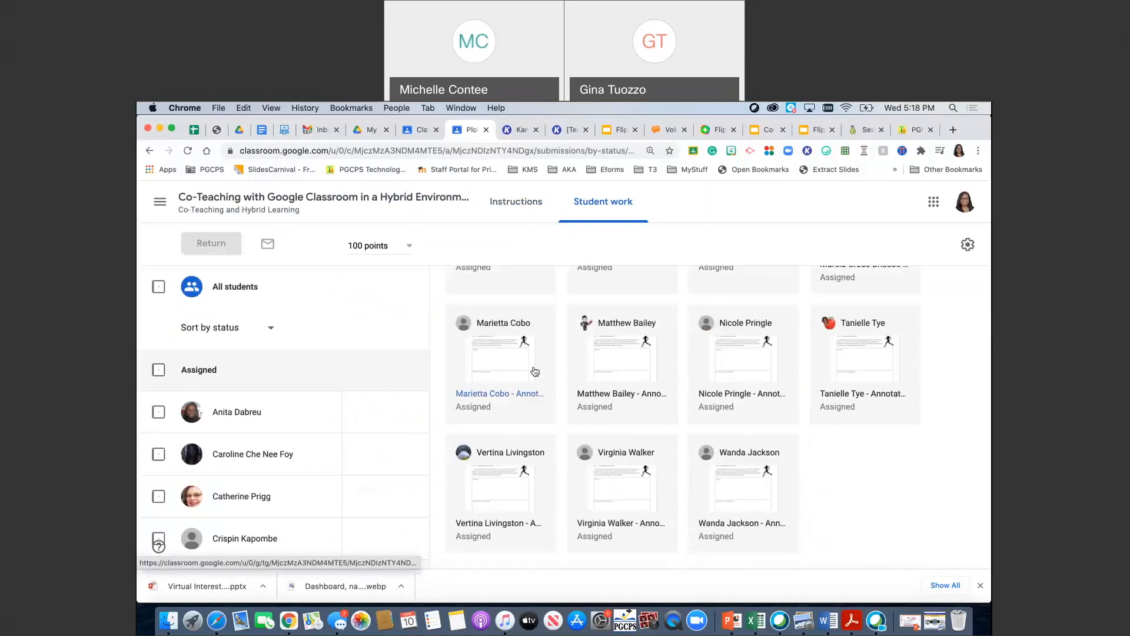
scroll(536, 371, up, 10)
scroll(535, 371, down, 6)
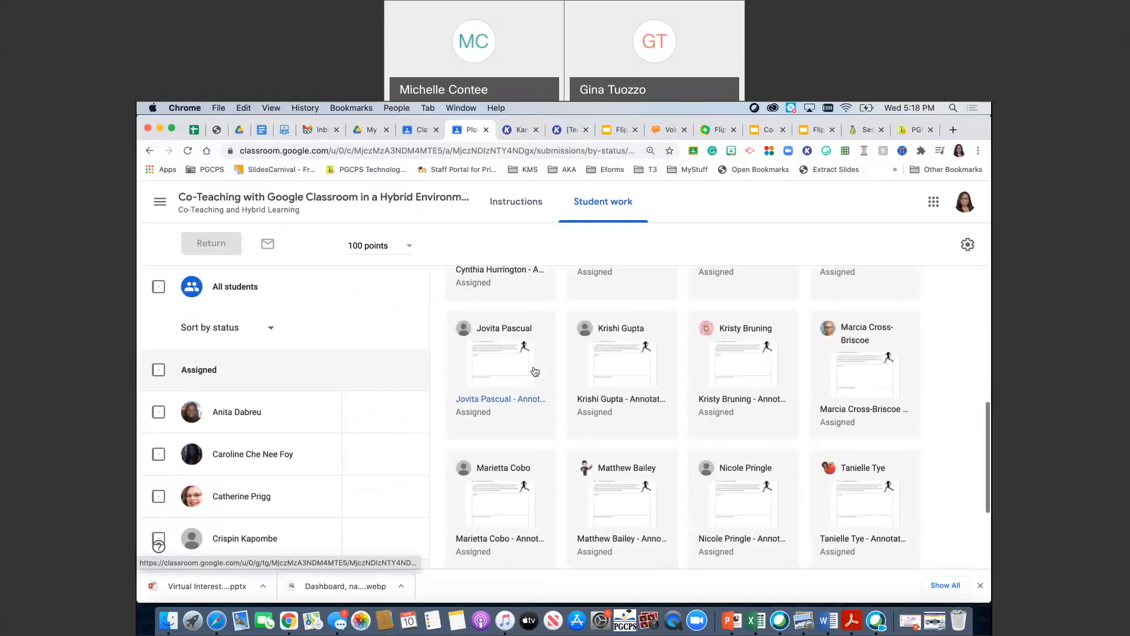
click(535, 370)
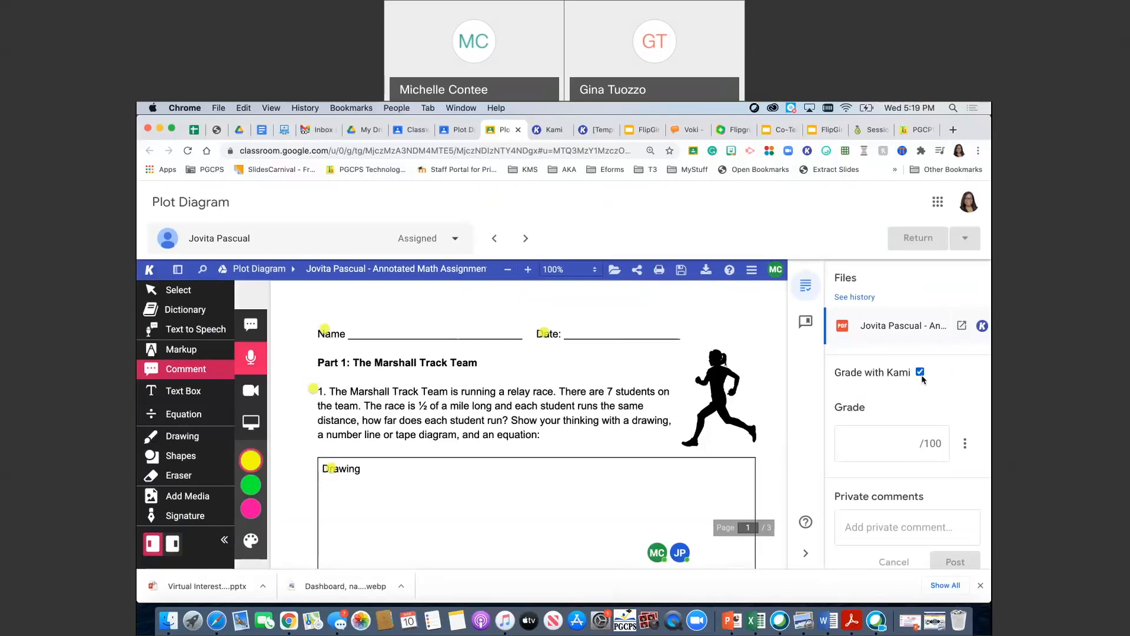
- Examine all three pages of the student's Annotated Math Assignment in the Kami grading view
scroll(542, 434, down, 5)
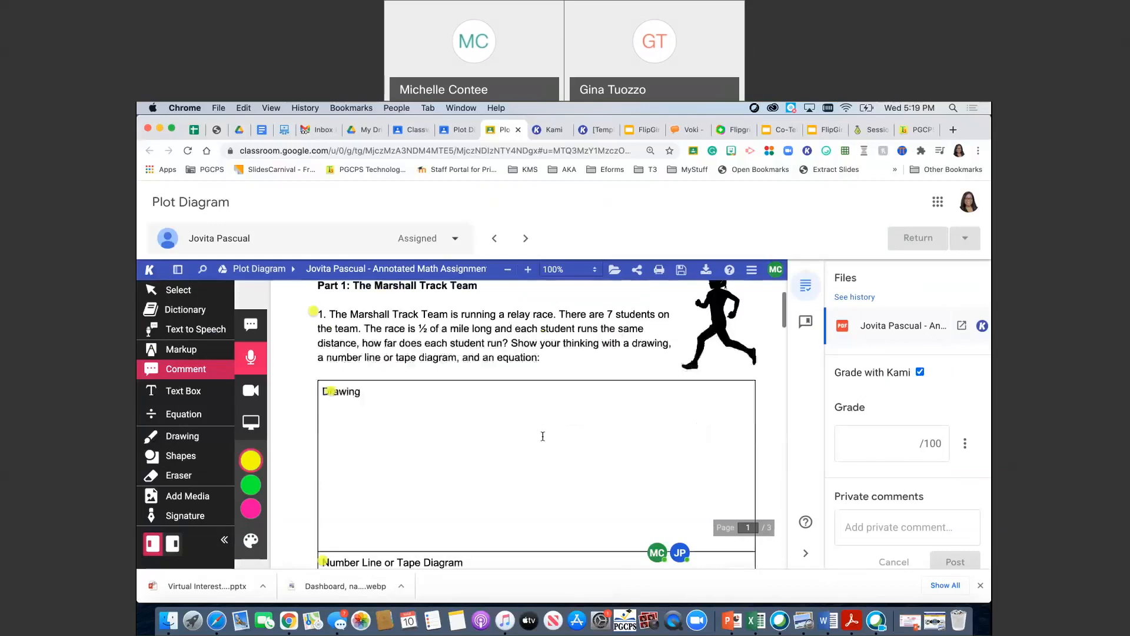
scroll(542, 436, down, 10)
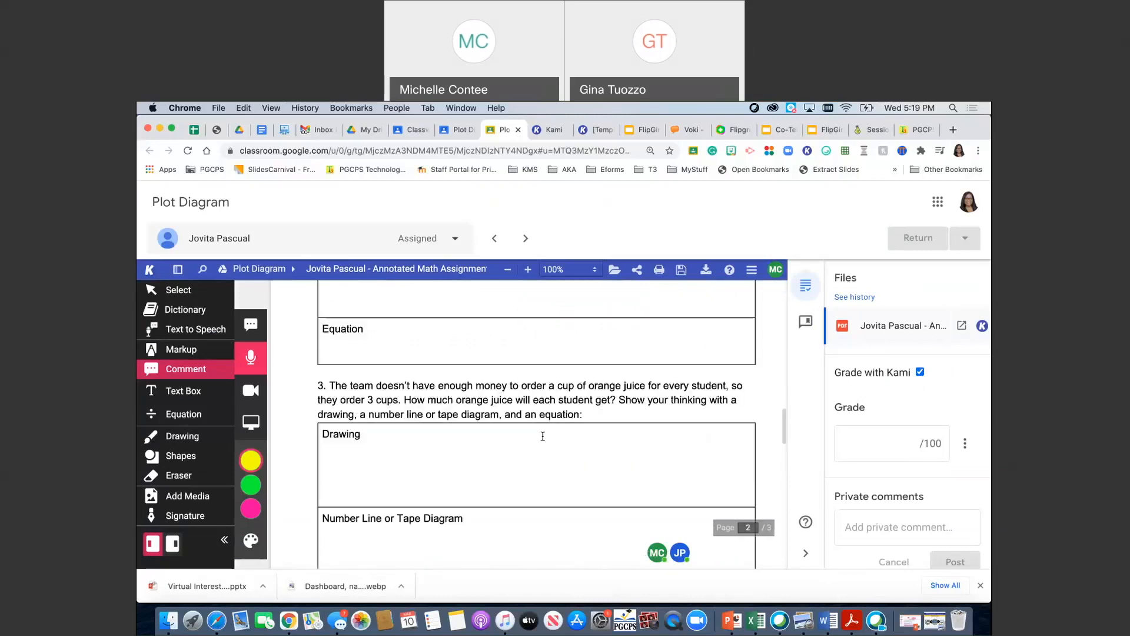
scroll(543, 436, down, 5)
scroll(543, 435, up, 10)
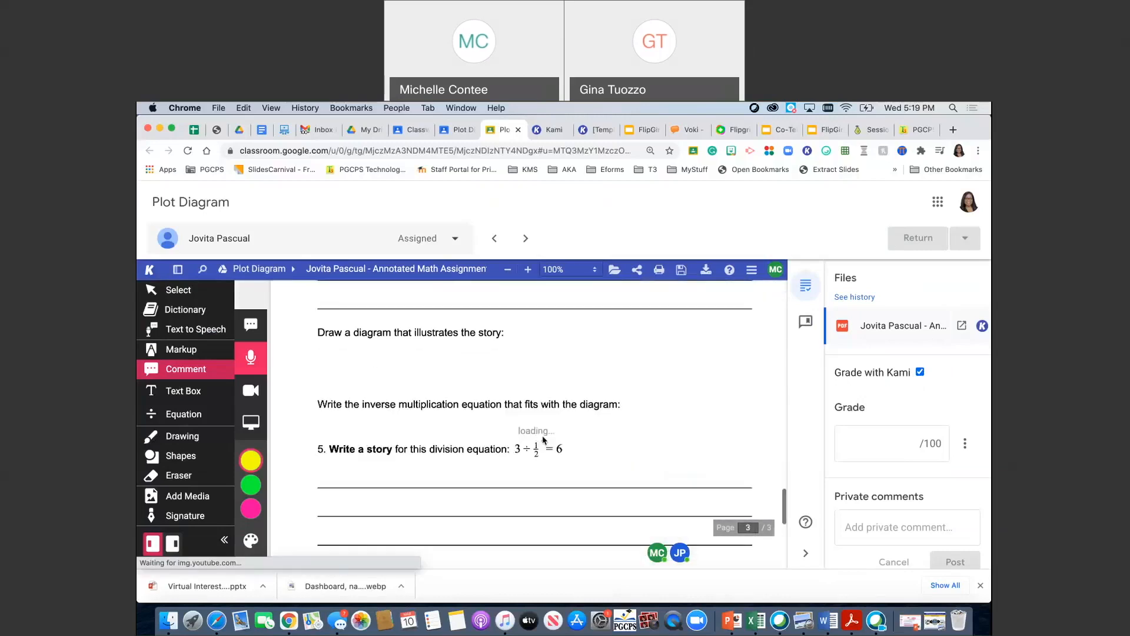
scroll(543, 436, up, 5)
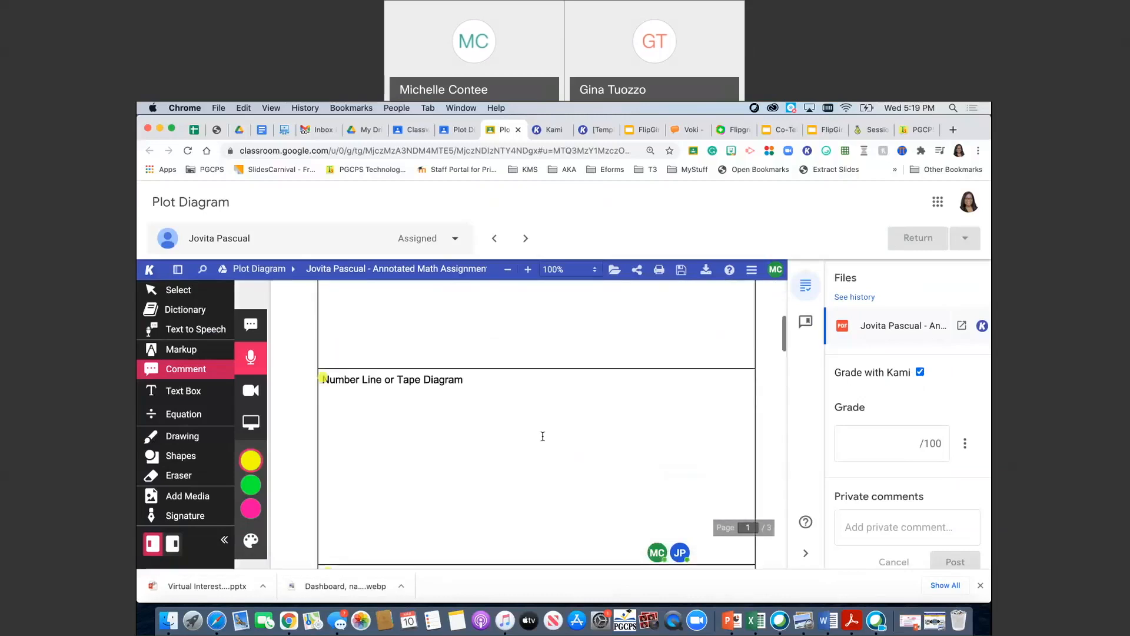
scroll(542, 436, up, 5)
scroll(433, 469, down, 2)
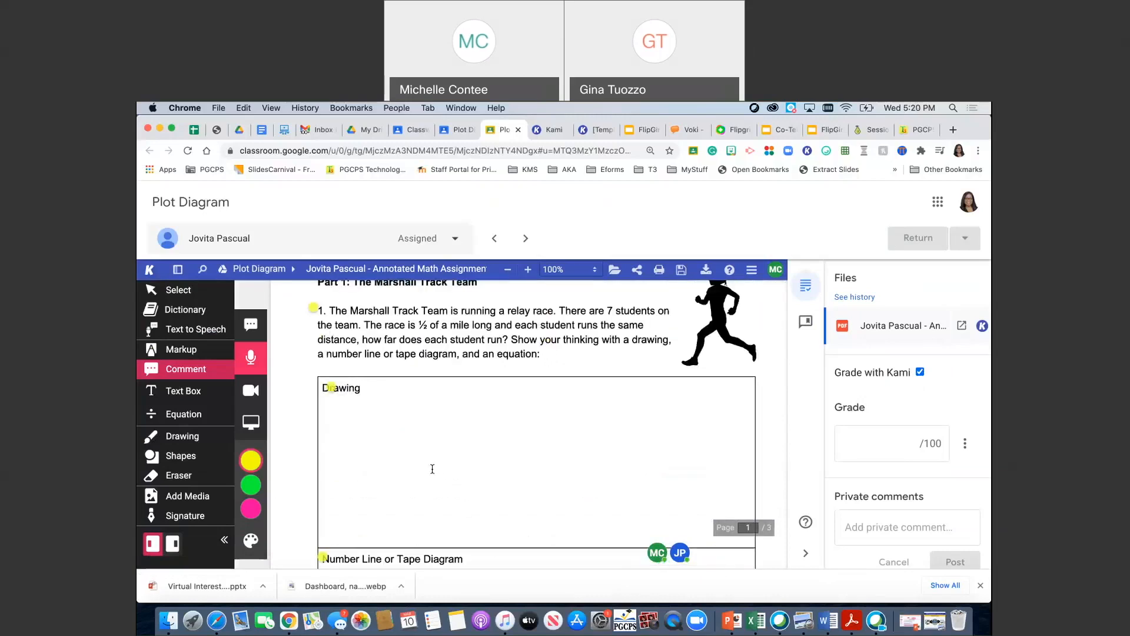
scroll(432, 468, down, 2)
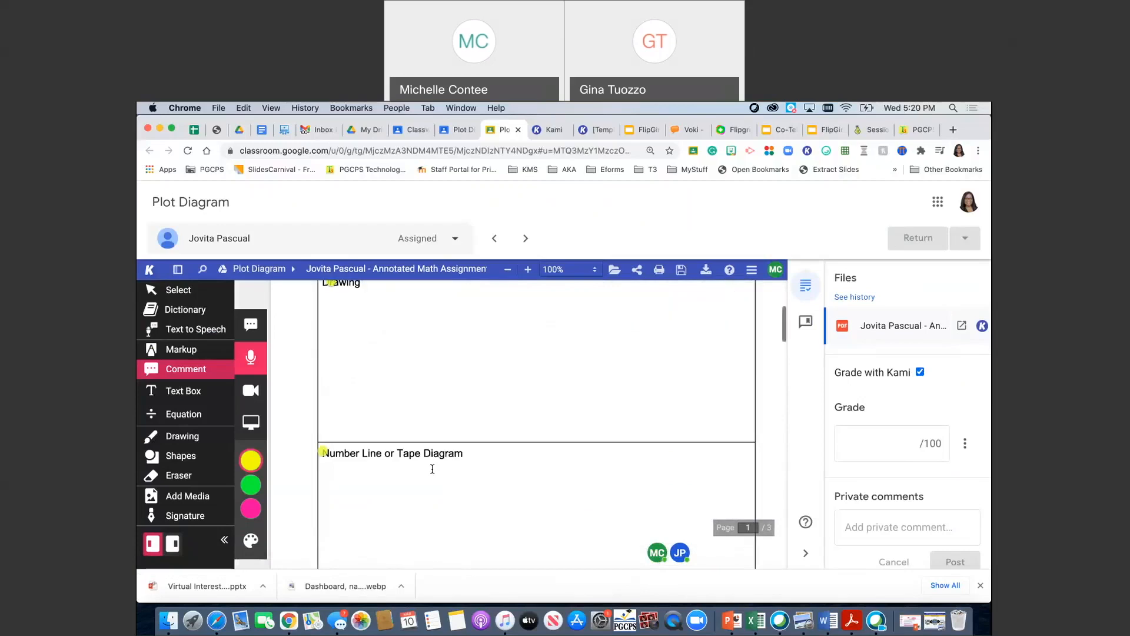
scroll(432, 468, down, 8)
scroll(432, 468, up, 5)
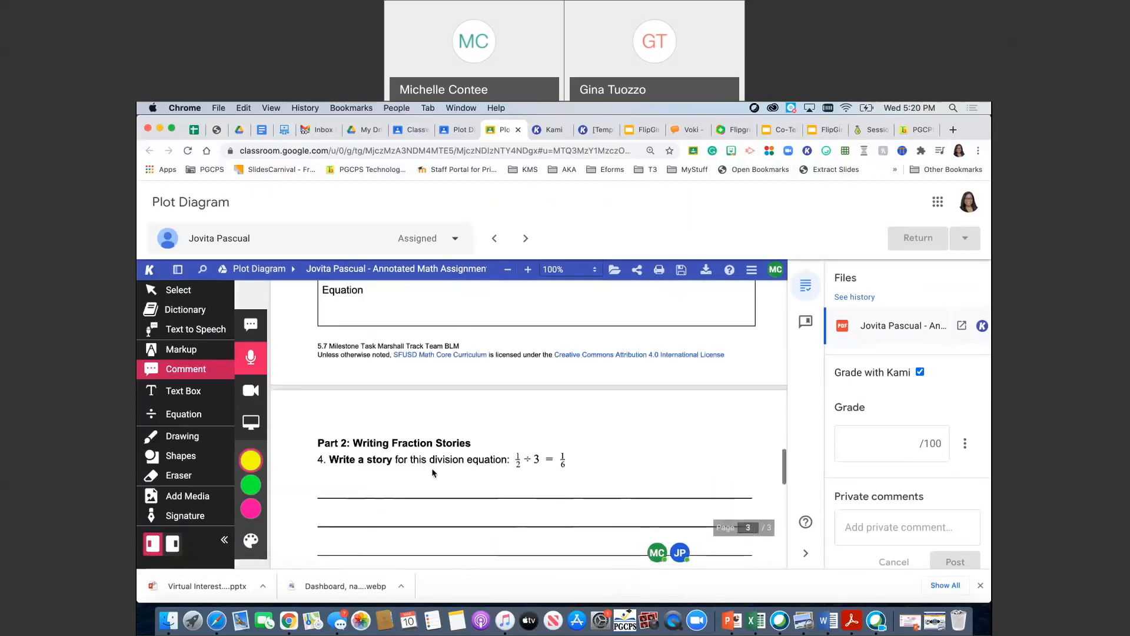
scroll(432, 469, up, 5)
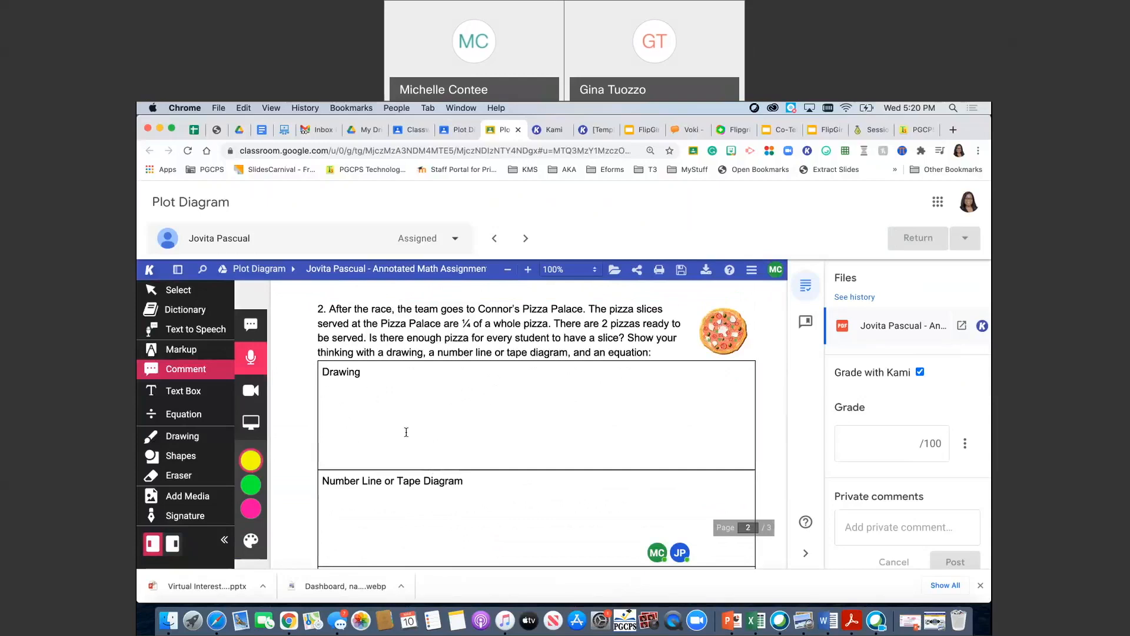
scroll(406, 432, up, 10)
scroll(406, 432, up, 1)
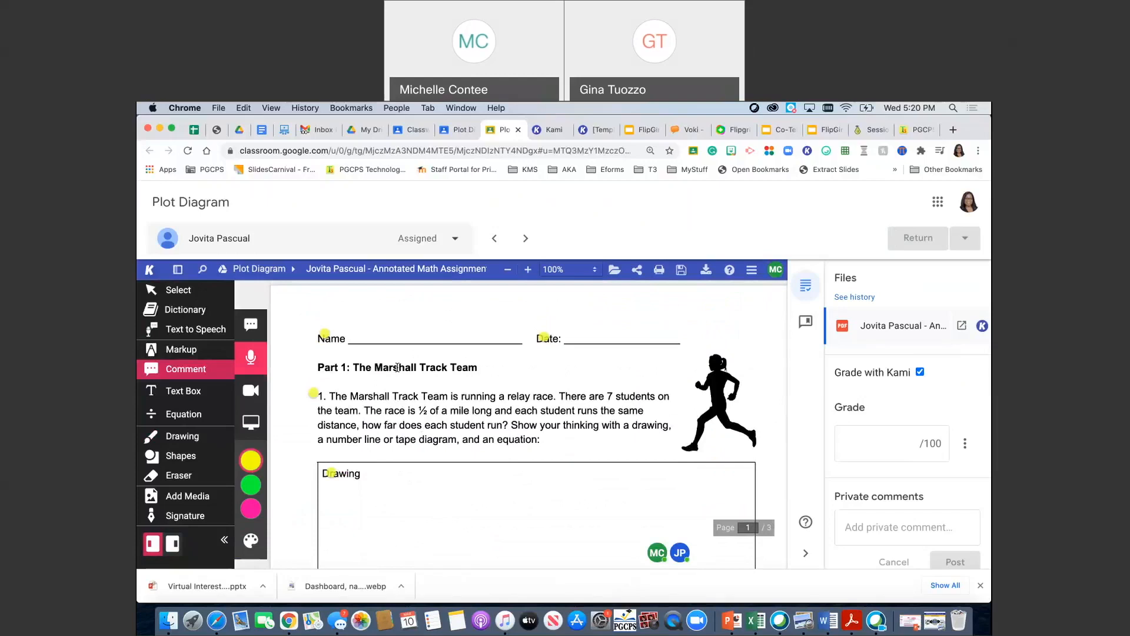
scroll(397, 368, down, 2)
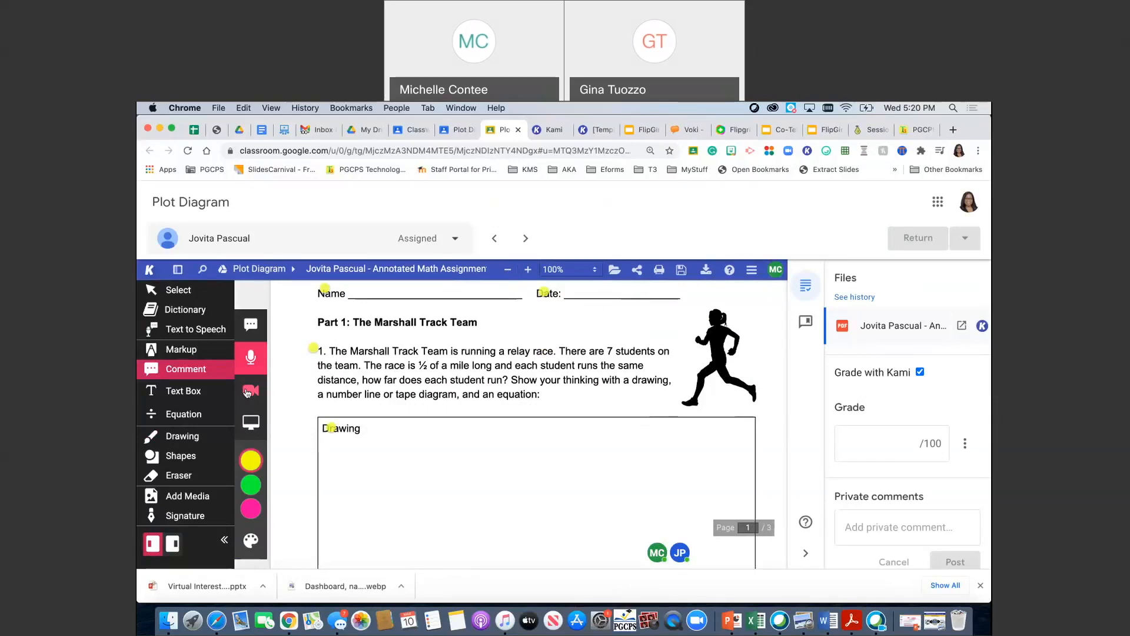
- Select the yellow comment marker beside question 1, clear the selection and review the first page
click(313, 349)
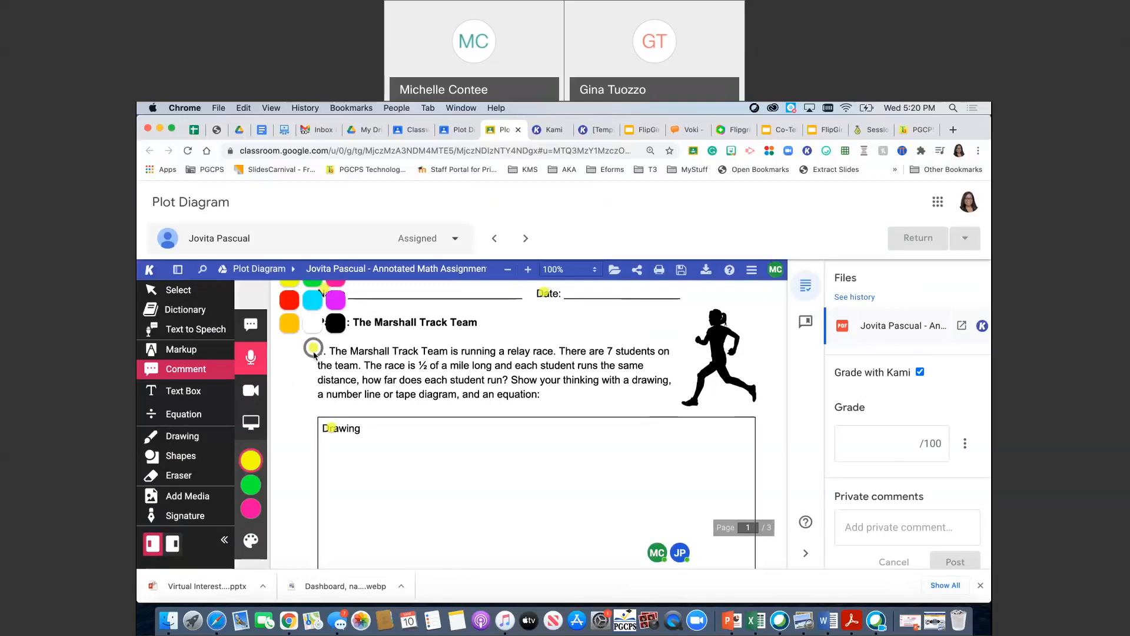
click(511, 461)
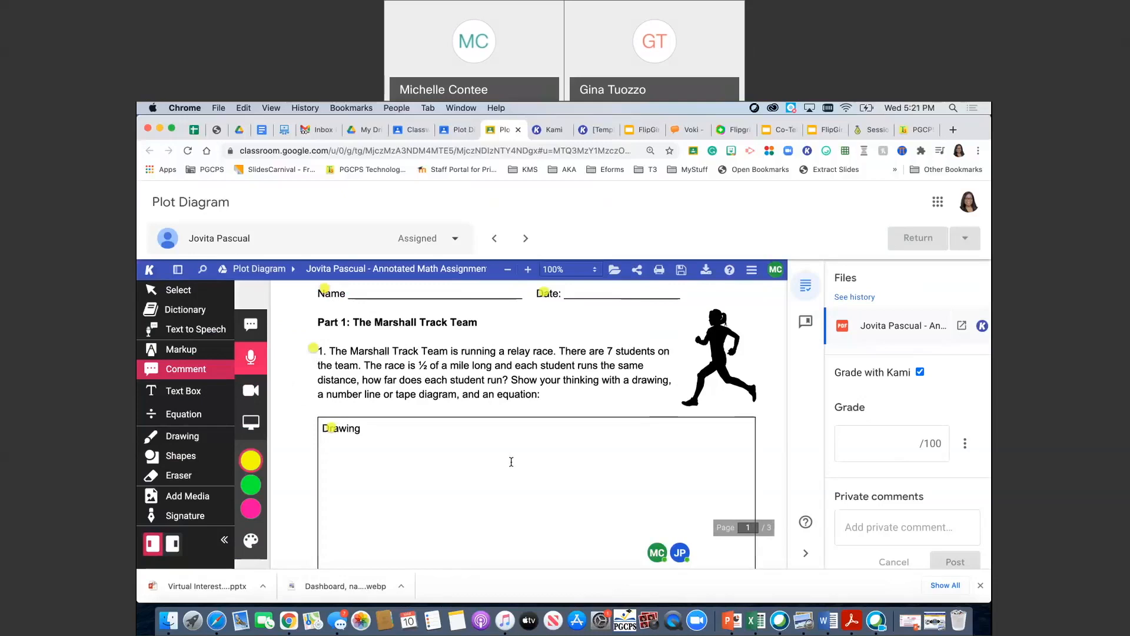
scroll(696, 457, down, 2)
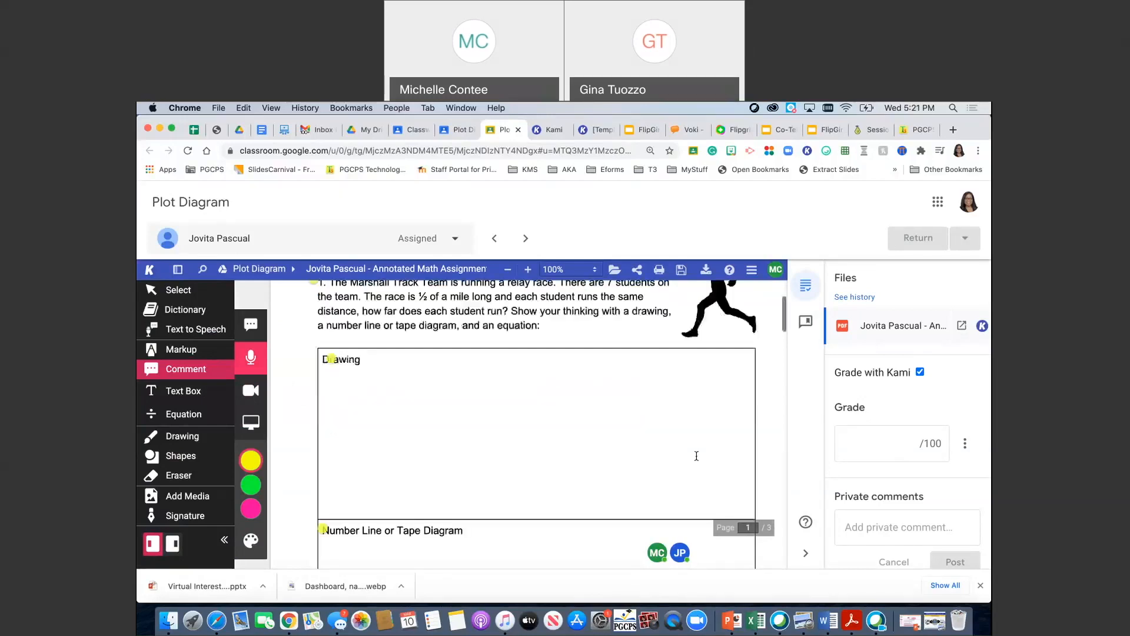
scroll(696, 457, up, 4)
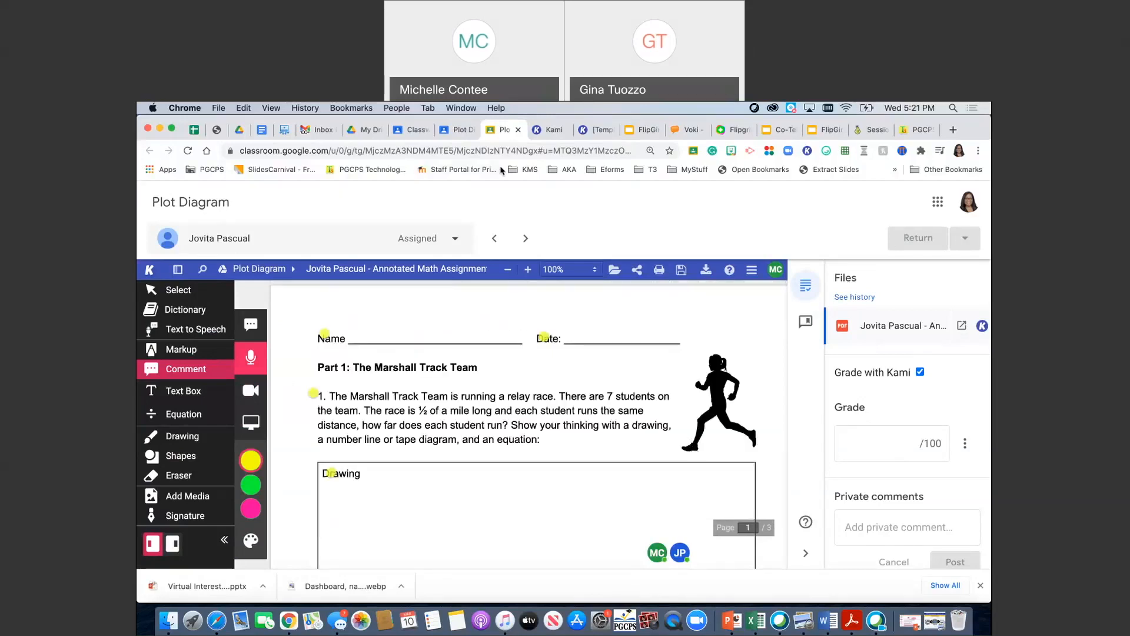
- Return to the Classwork page, close the Kami assignment confirmation and view the details of #002: Co-Teaching with Kami Plot Diagram
click(454, 131)
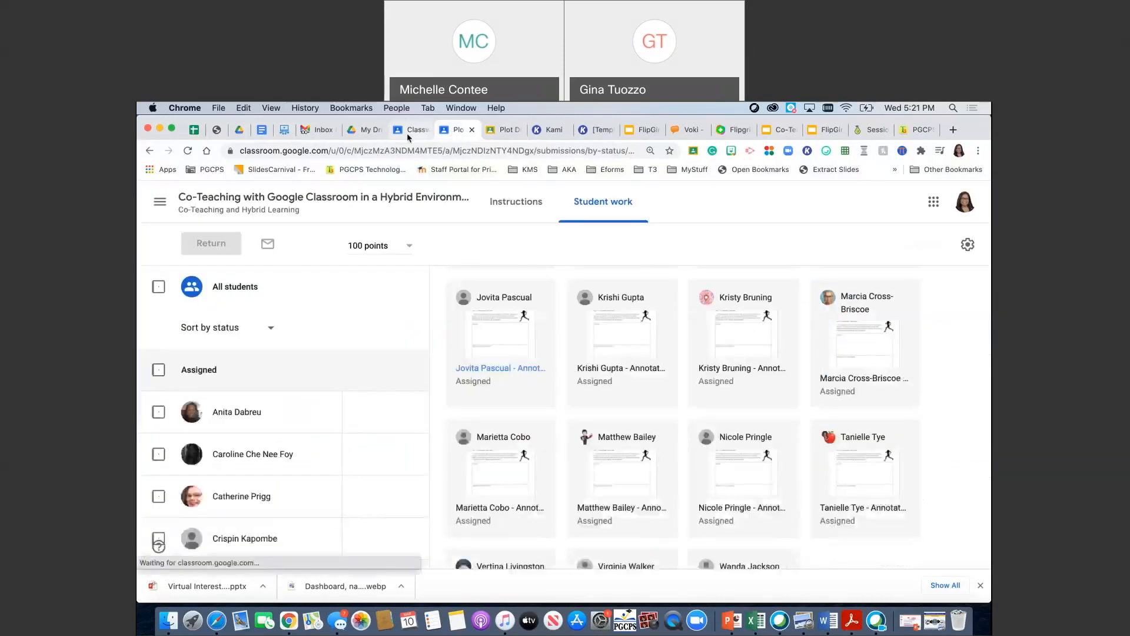
click(409, 131)
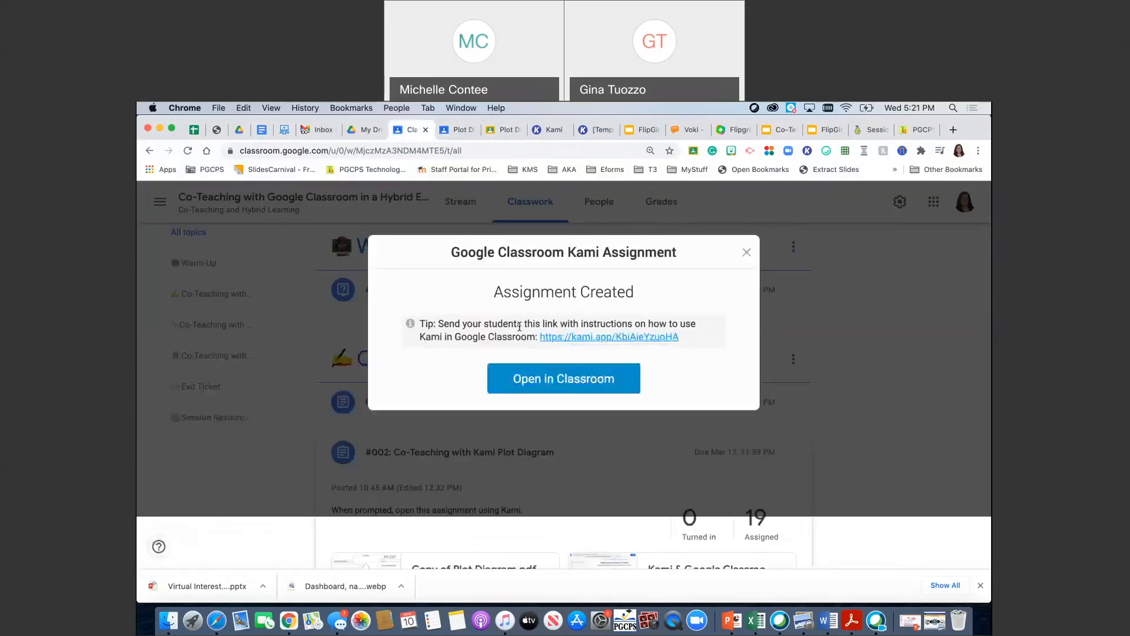
click(747, 252)
scroll(513, 410, down, 5)
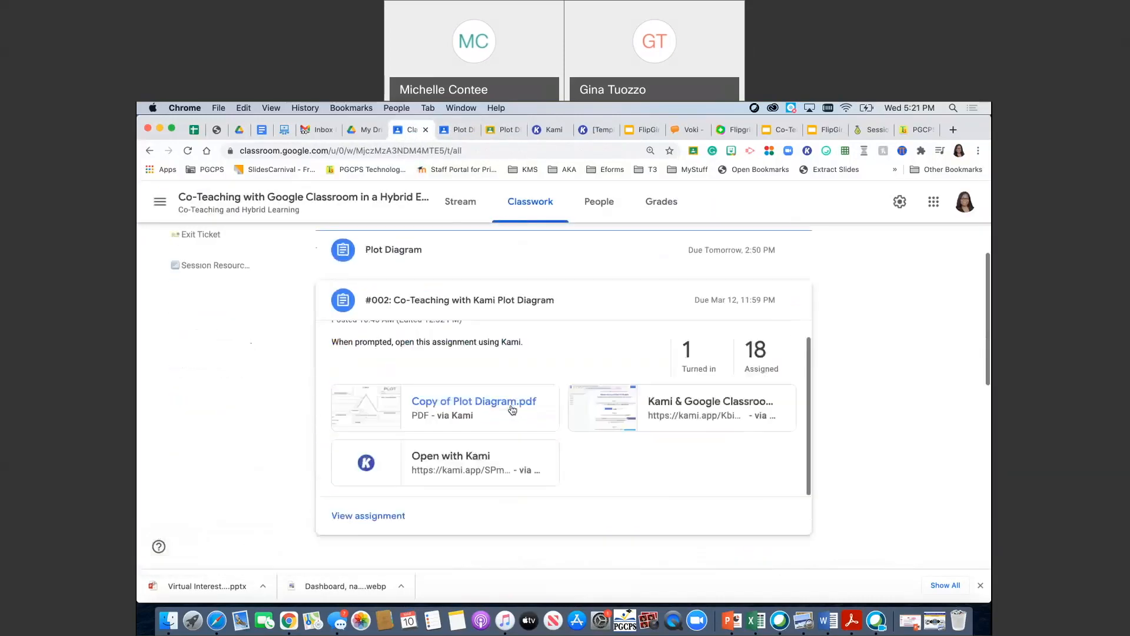
scroll(512, 410, down, 4)
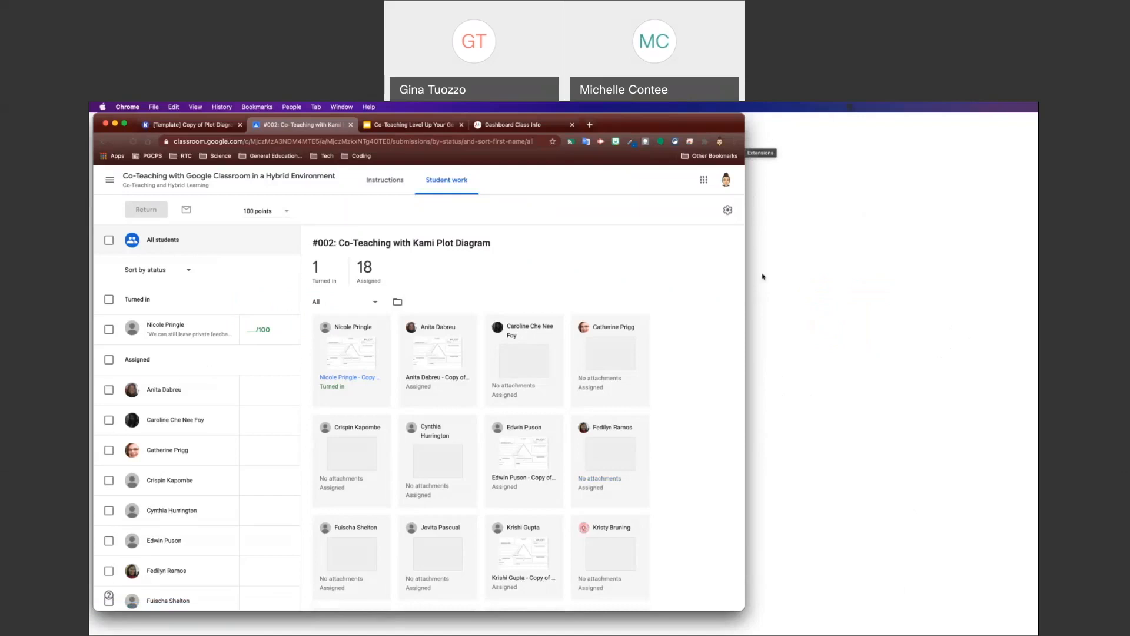
- Widen the browser window and open the turned-in Plot Diagram copy from the #002 assignment's student work
drag(746, 265, 874, 265)
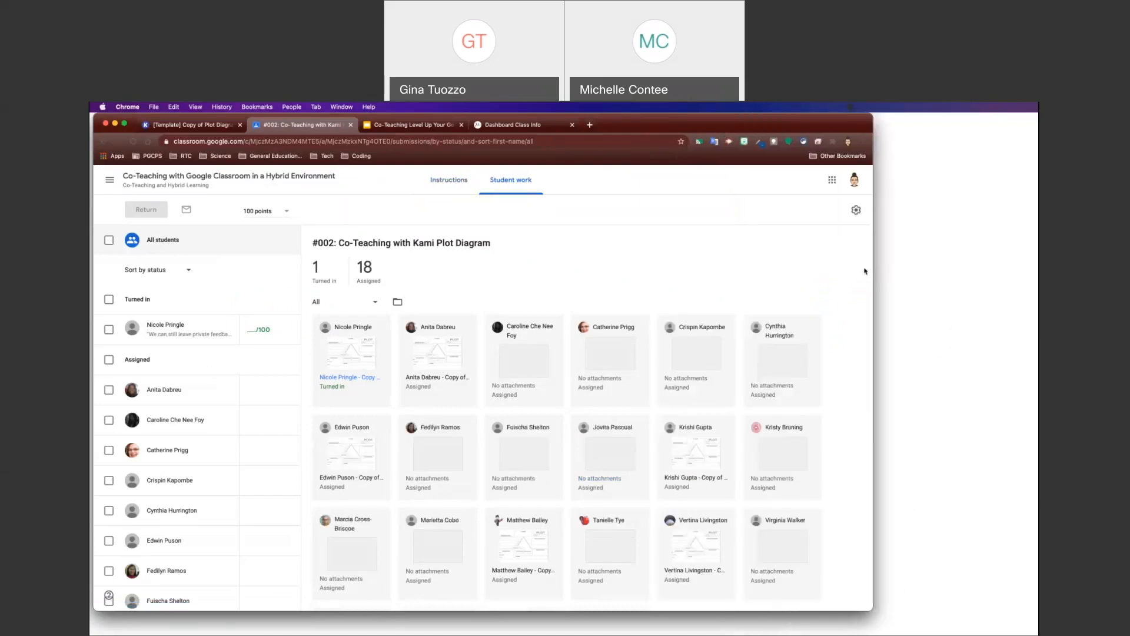
scroll(465, 393, down, 3)
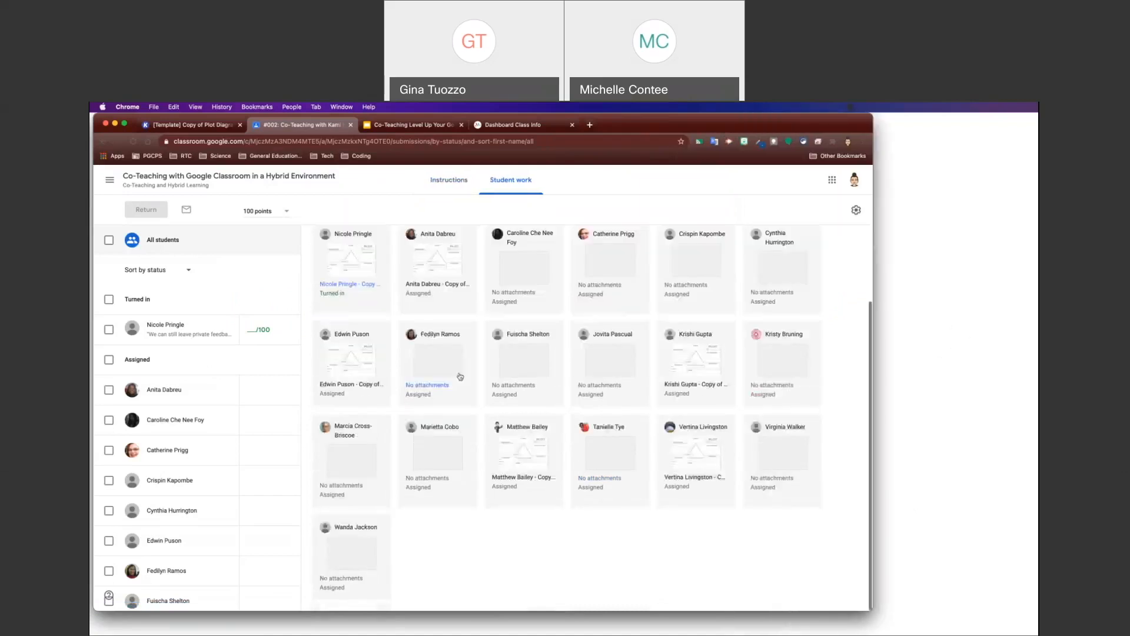
click(346, 266)
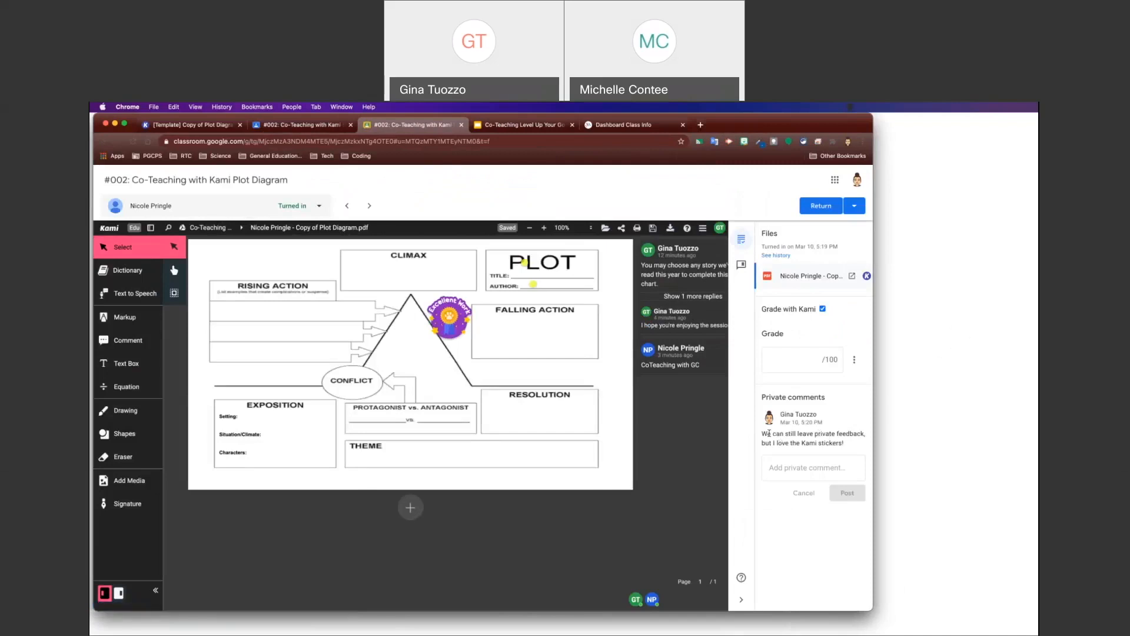
- Inspect the Excellent Work sticker on the plot diagram and browse the stickers available in Kami's Add Media tool
click(450, 327)
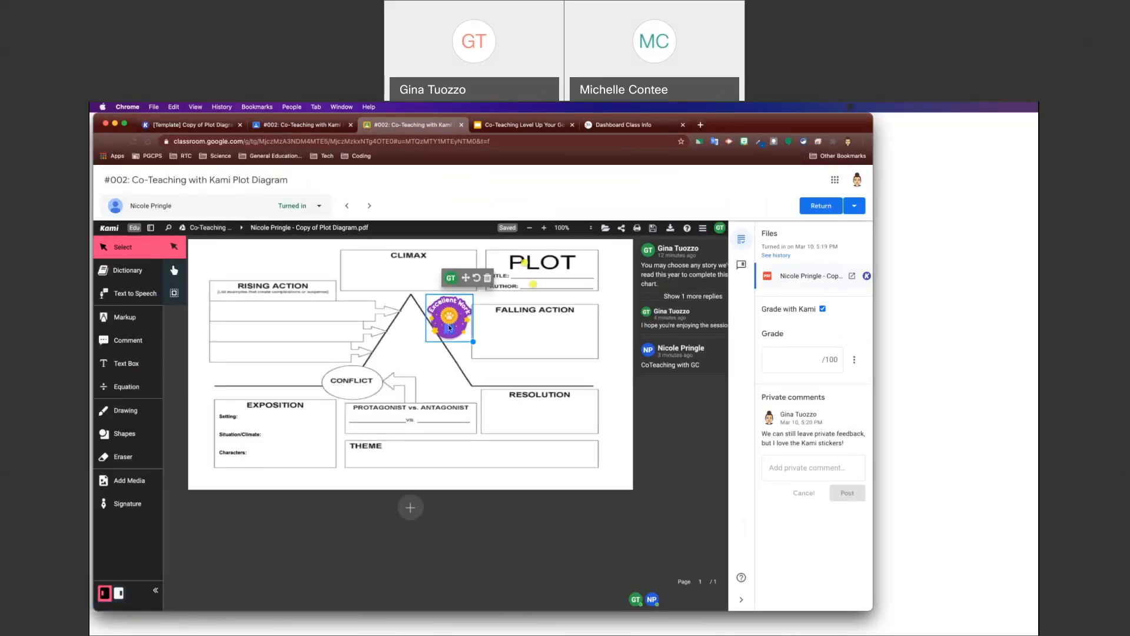
click(141, 480)
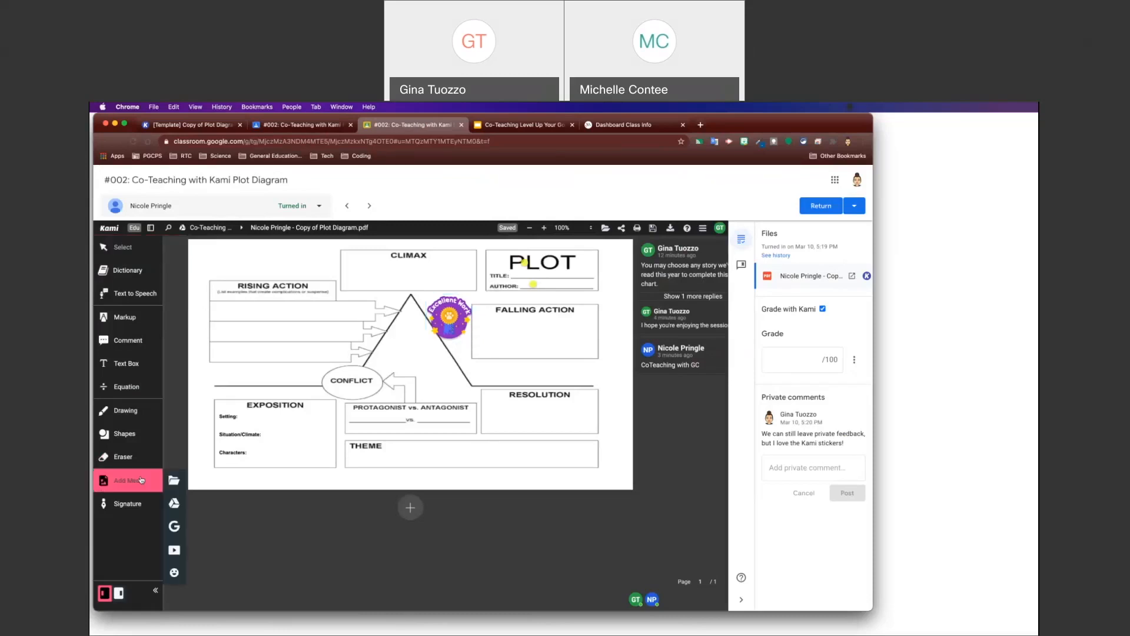
click(174, 573)
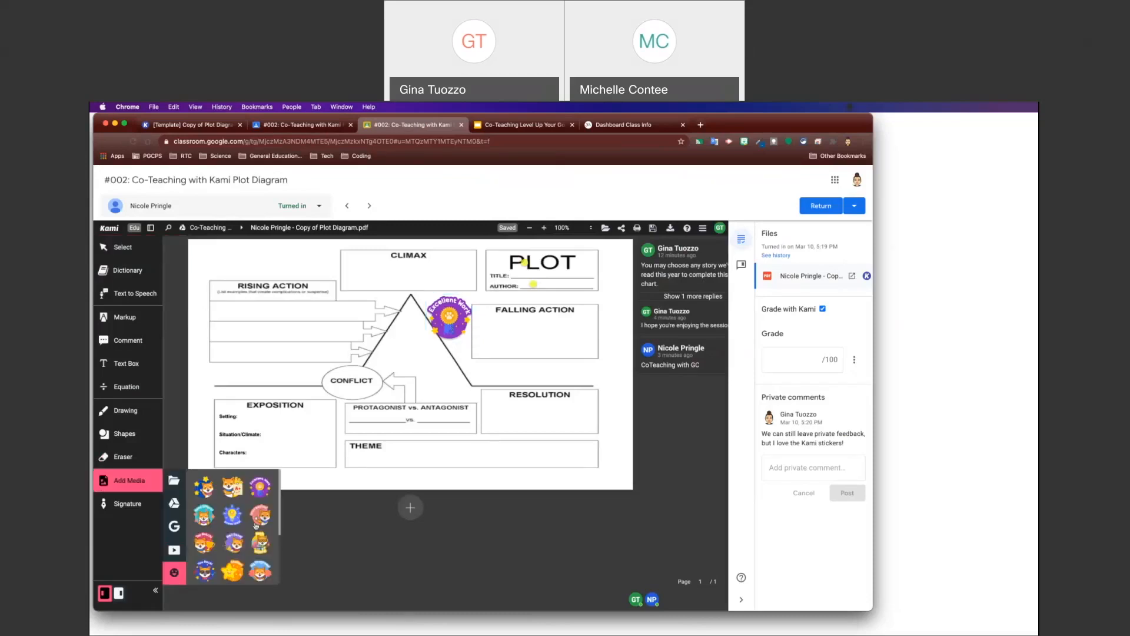
scroll(256, 525, up, 5)
- Close the student's submission and switch to the Co-Teaching with Hapara slide in the presentation
click(461, 125)
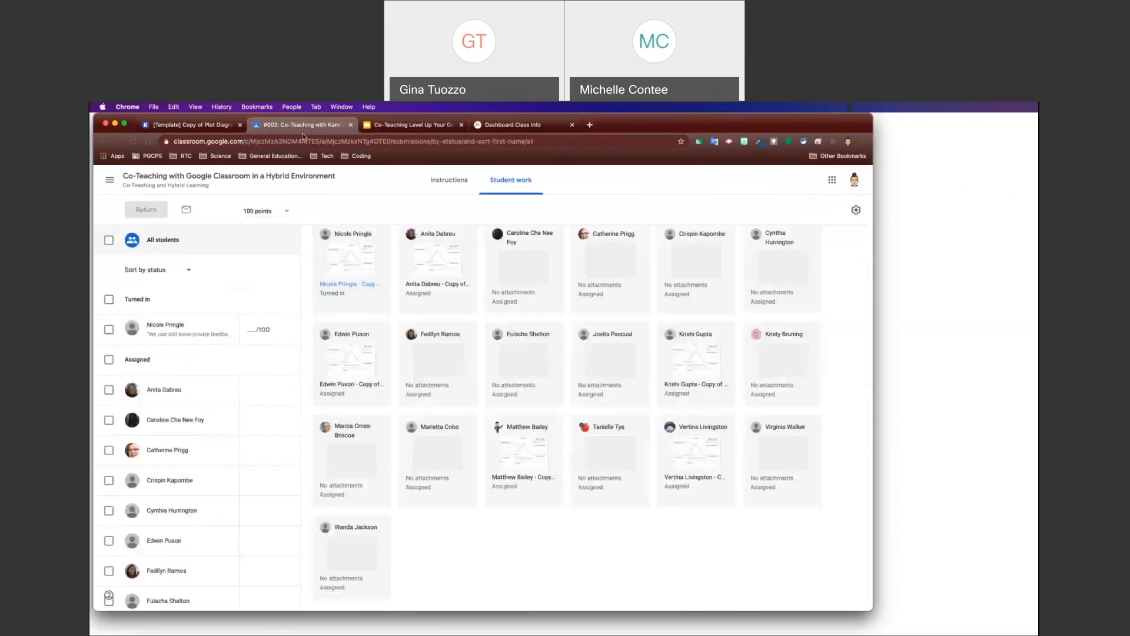
click(412, 125)
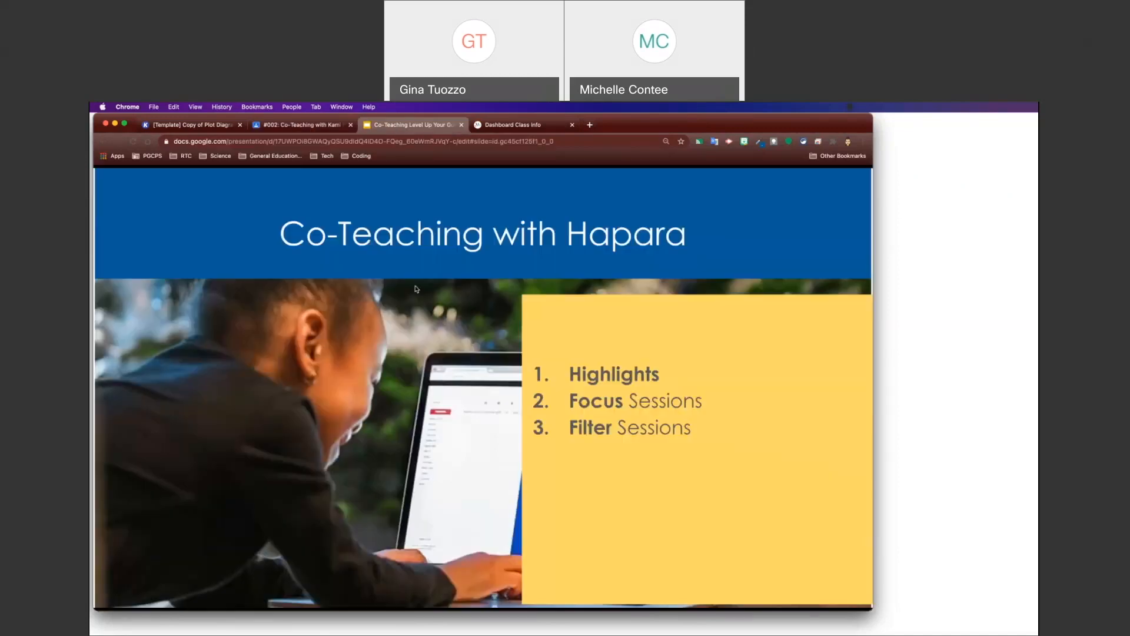
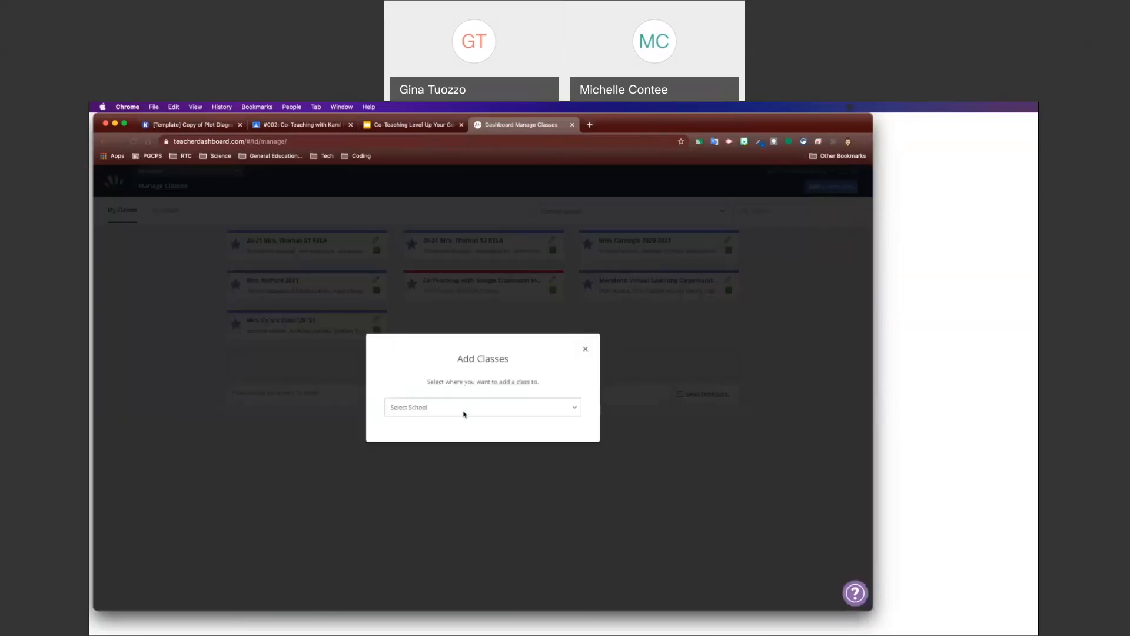
- Add the training classroom from Google Classroom to the Manage Classes list under the school CENTRAL OFFICE (00000)
click(464, 414)
scroll(457, 500, down, 10)
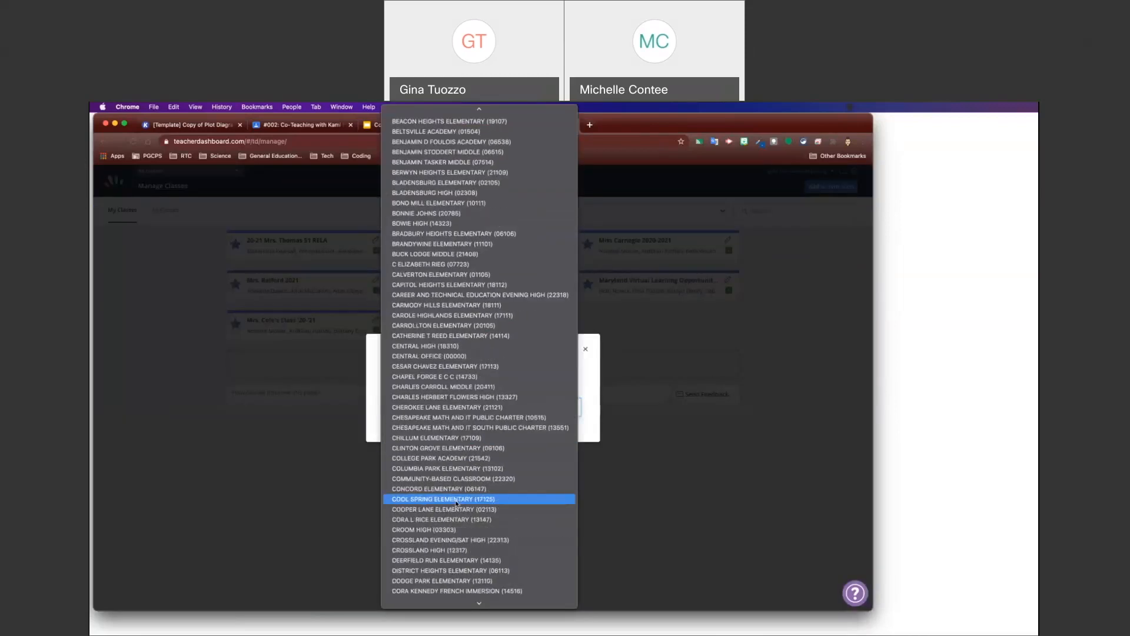
click(457, 357)
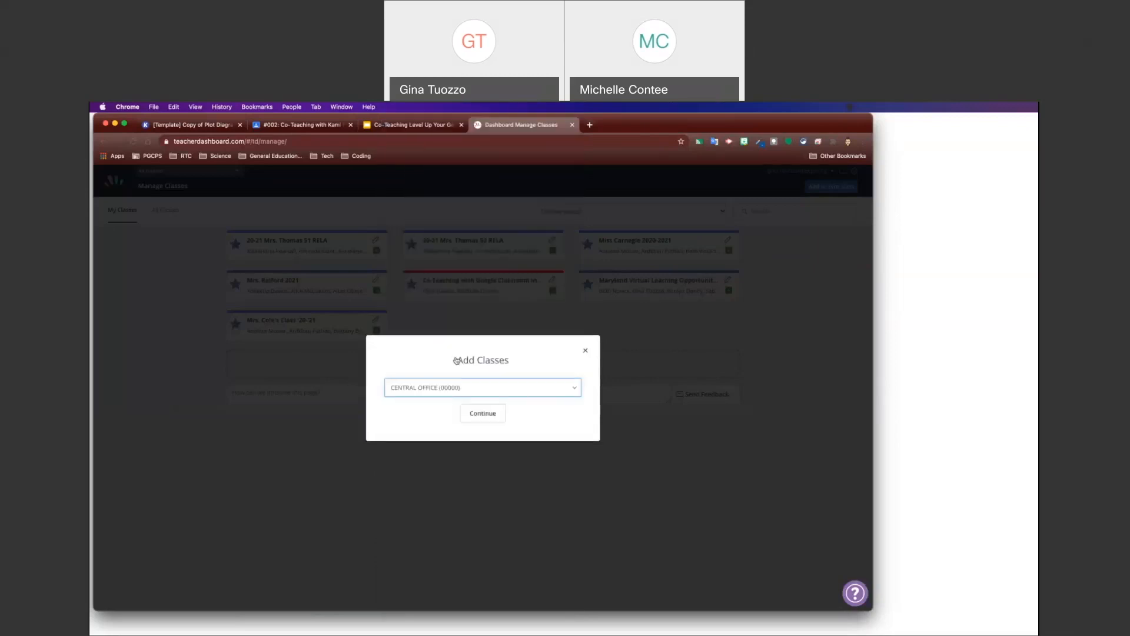
click(483, 416)
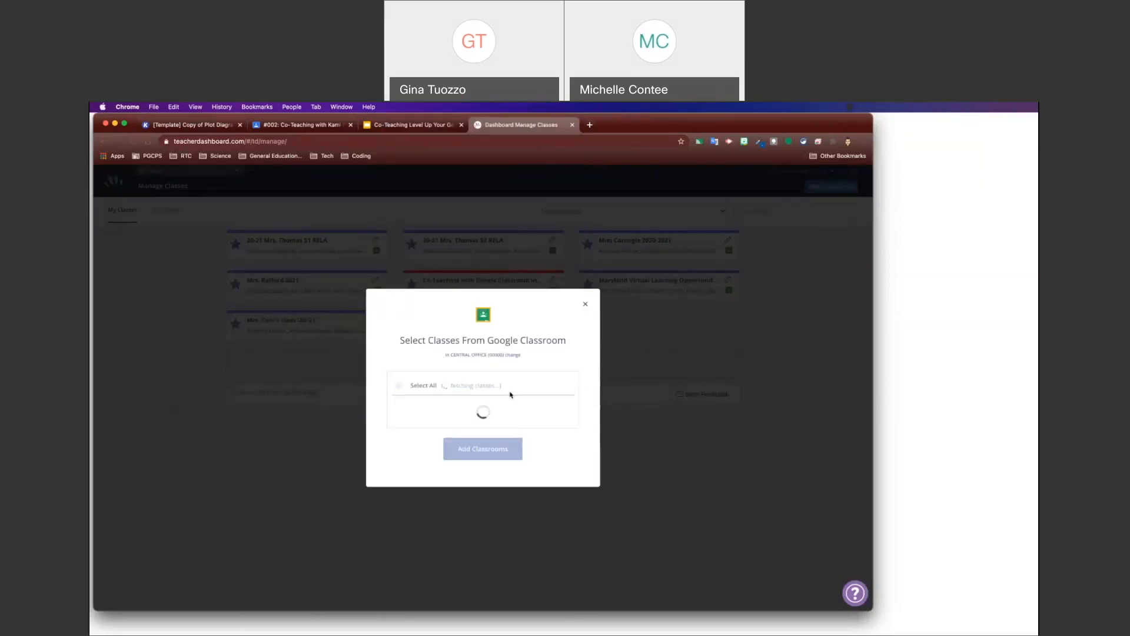
scroll(509, 392, down, 5)
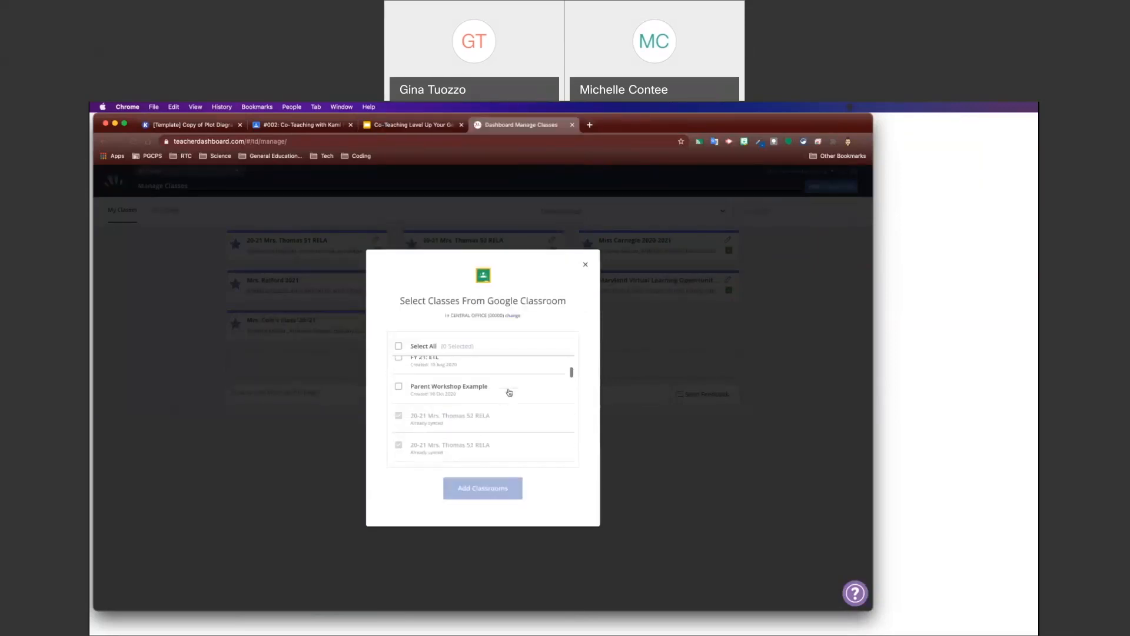
scroll(509, 399, down, 5)
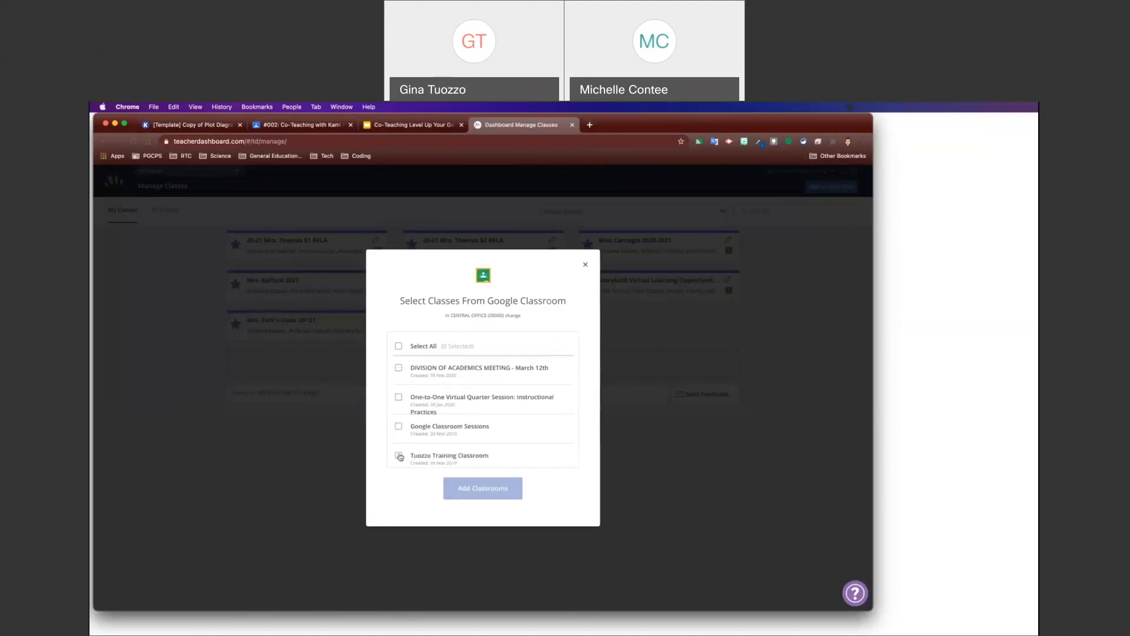
click(399, 457)
click(490, 493)
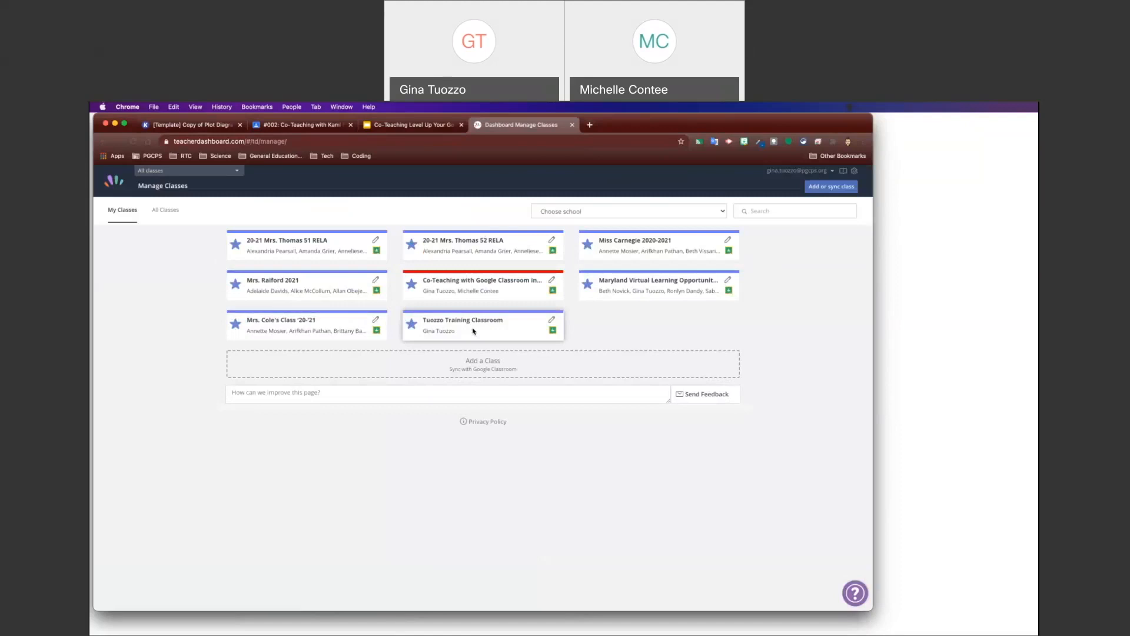
- View the class info of Co-Teaching with Google Classroom in a Hybrid Environment, and switch to the 2020-2021 class
click(553, 281)
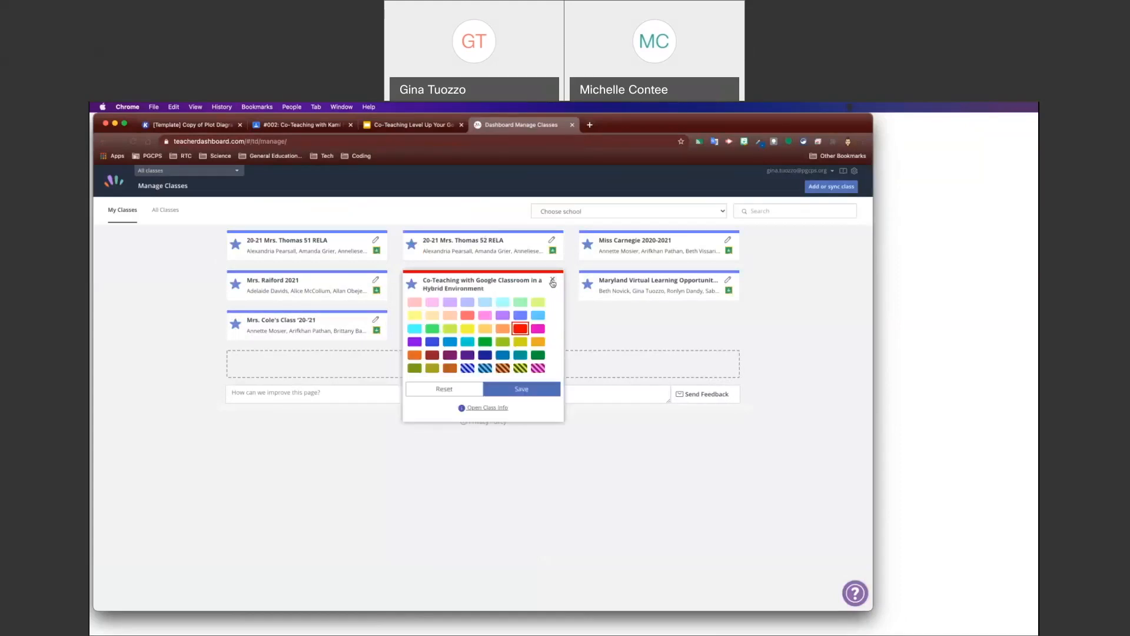
click(480, 408)
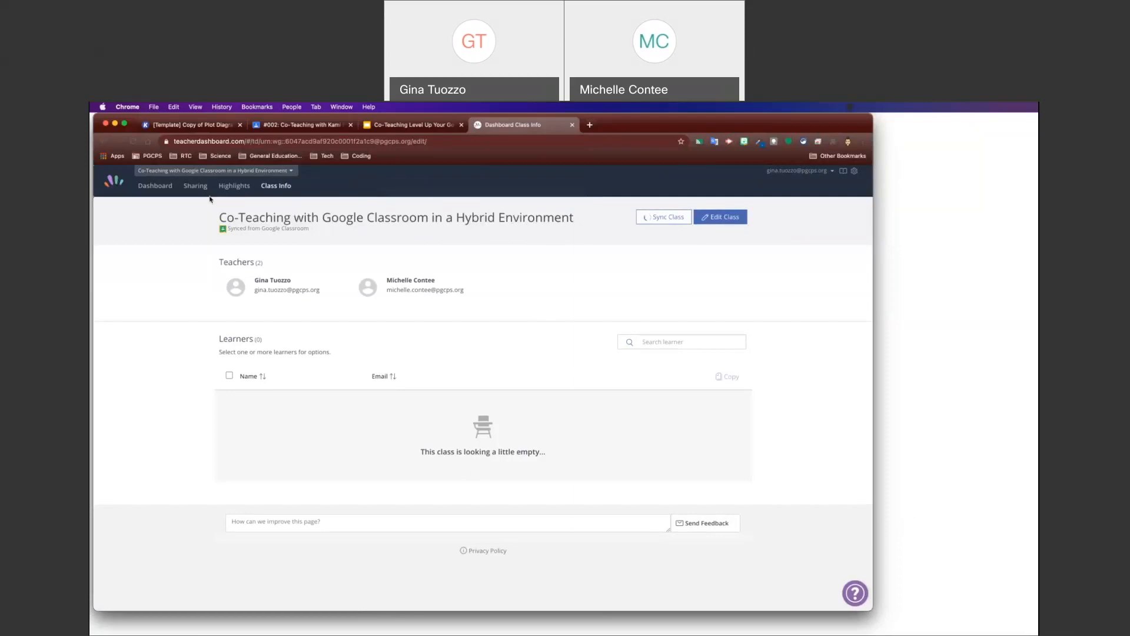
click(293, 172)
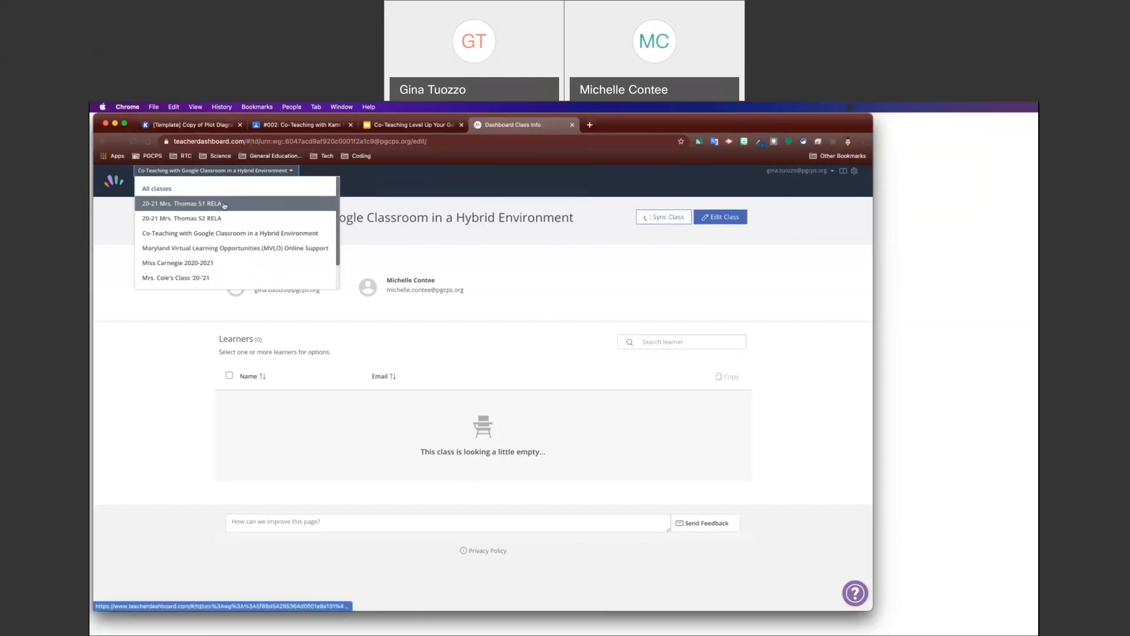
click(218, 262)
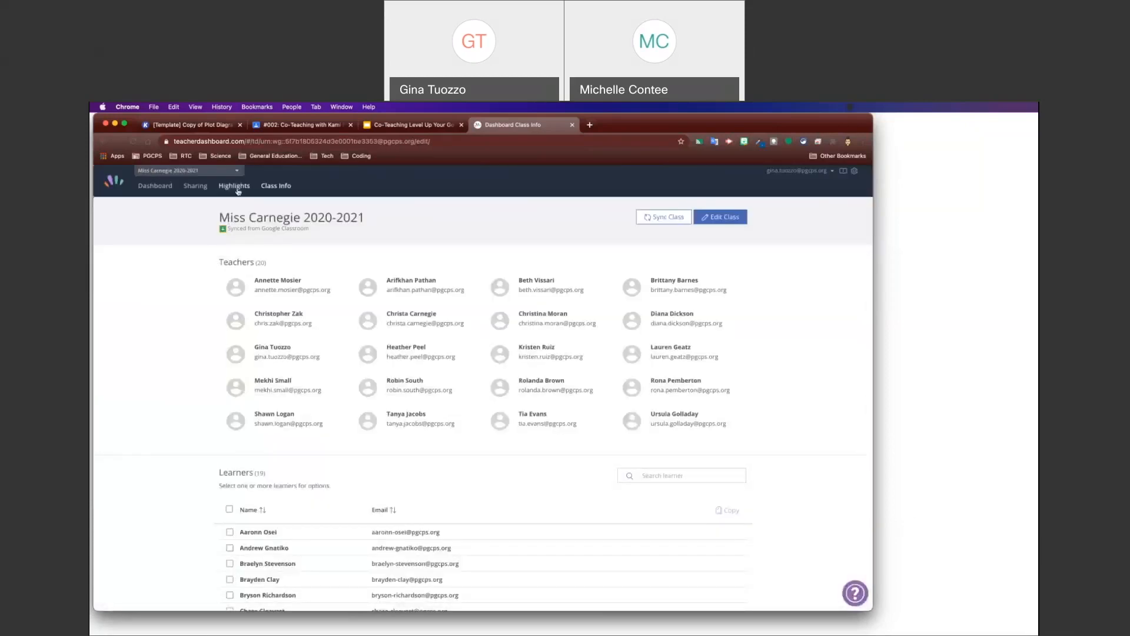
- Open the class's Highlights on Browser Tabs and review the actions available for the online student, closing them without choosing one
click(238, 191)
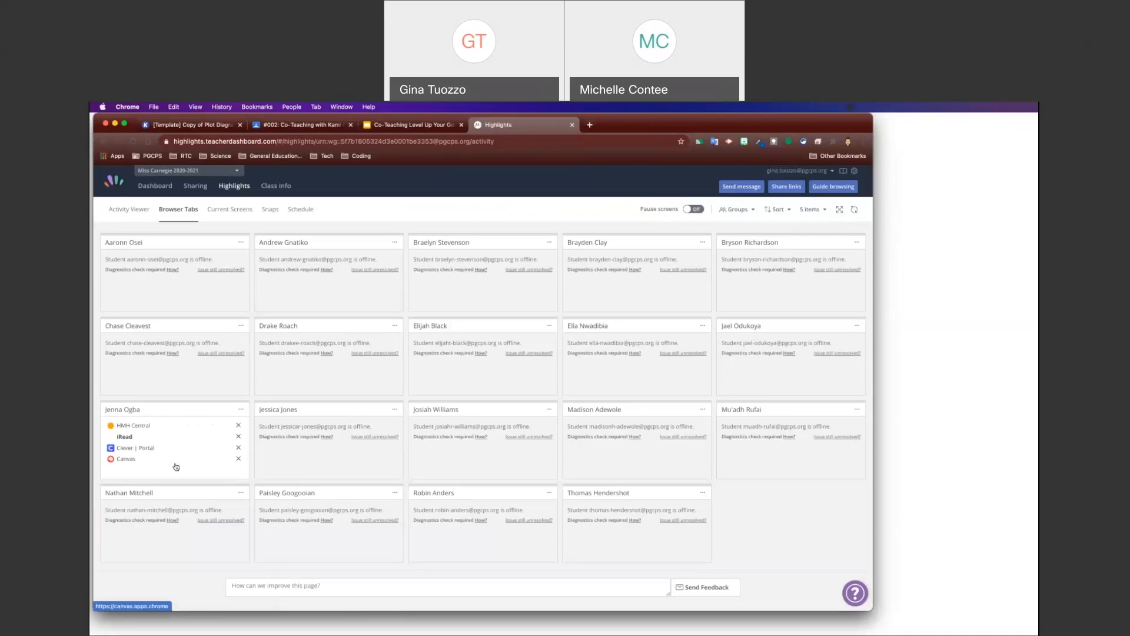
click(241, 411)
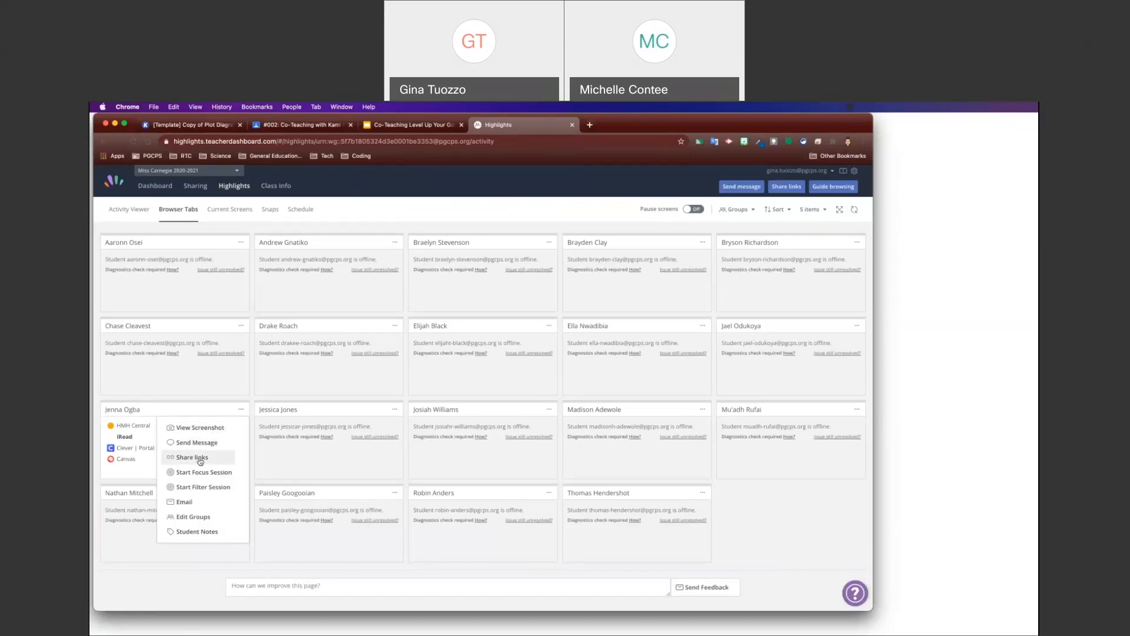
click(254, 399)
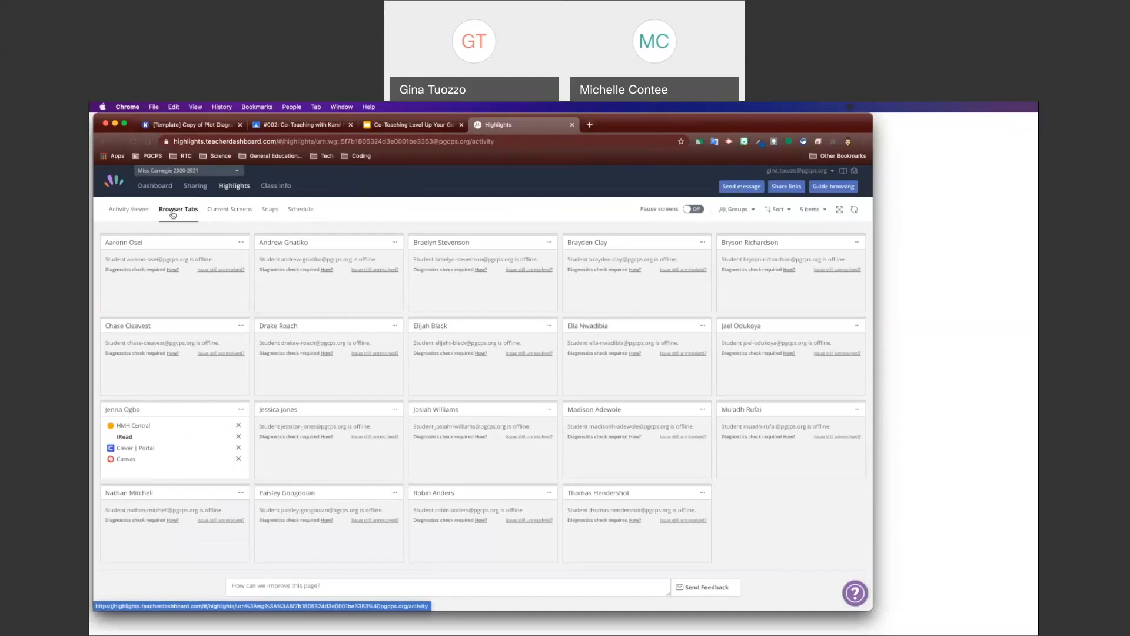
- Try showing 15 items per student tile in Browser Tabs, look over the tiles, and restore the number to 5
click(824, 213)
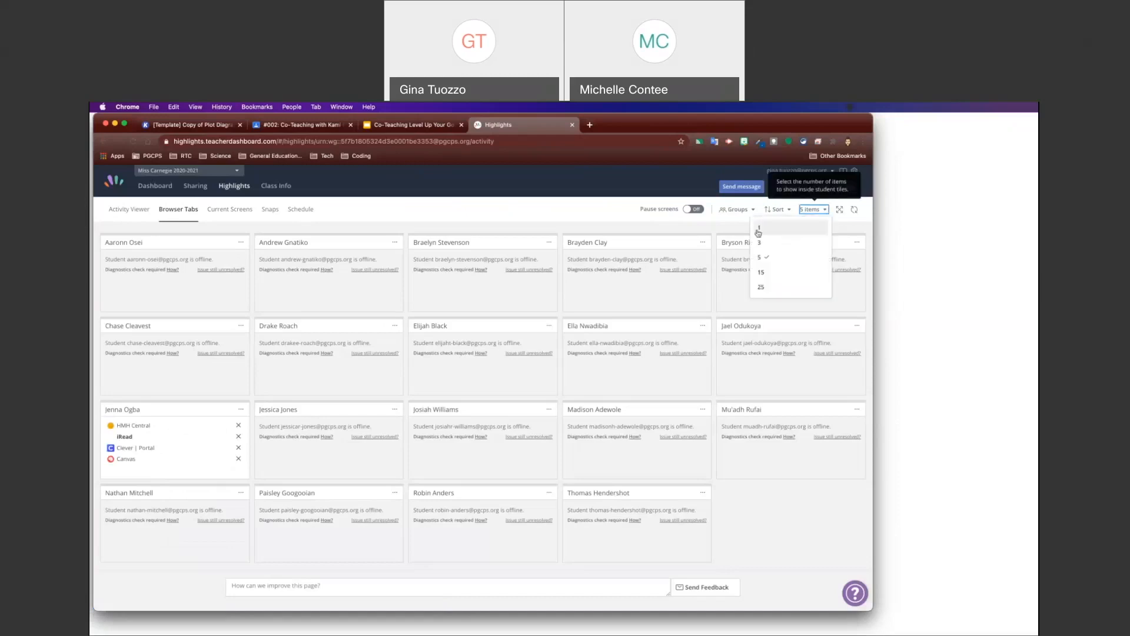
click(761, 272)
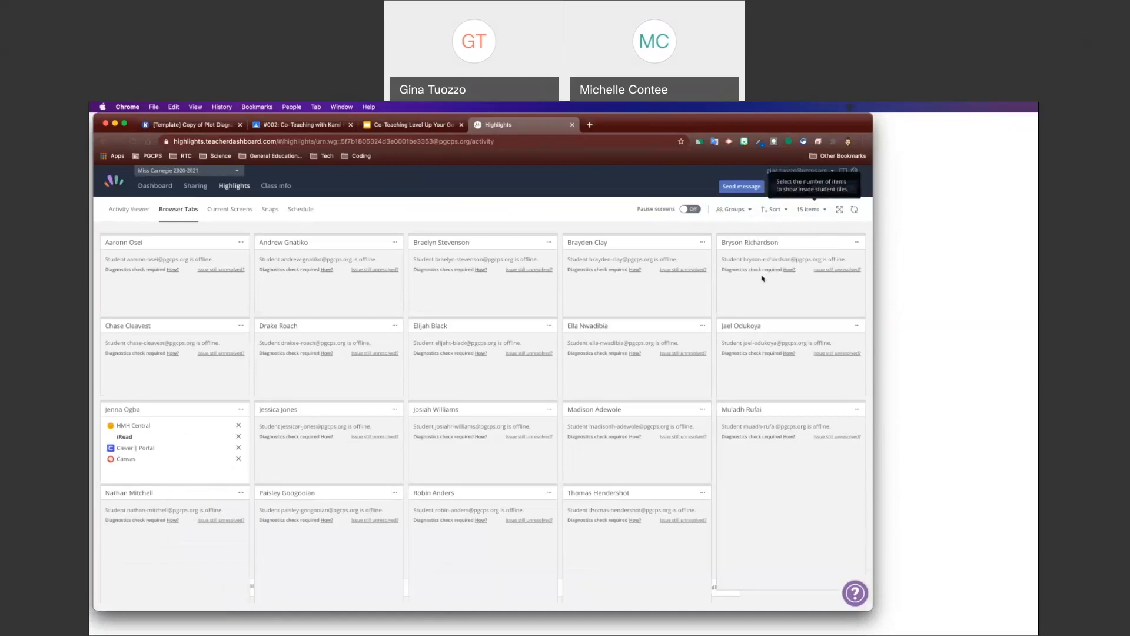
scroll(570, 360, down, 10)
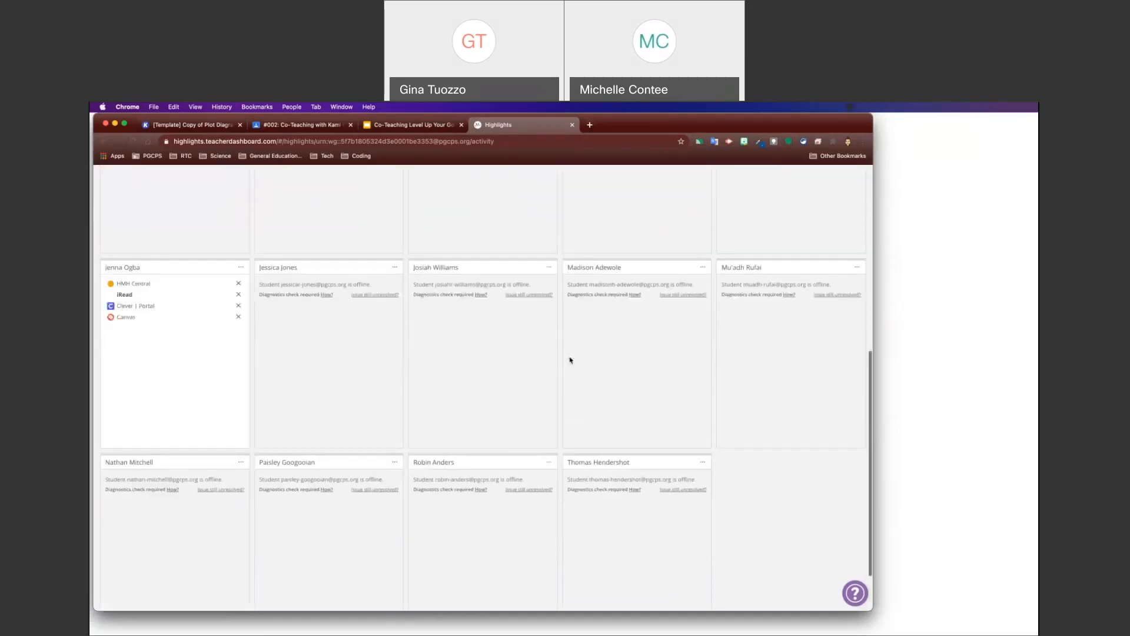
scroll(570, 361, up, 5)
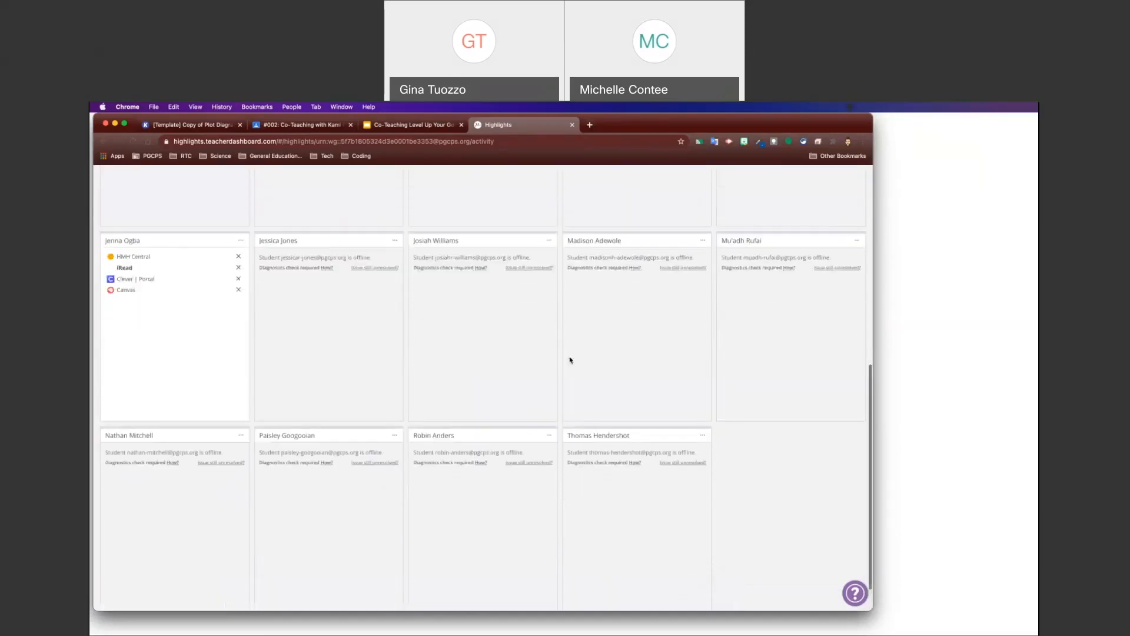
scroll(570, 360, up, 5)
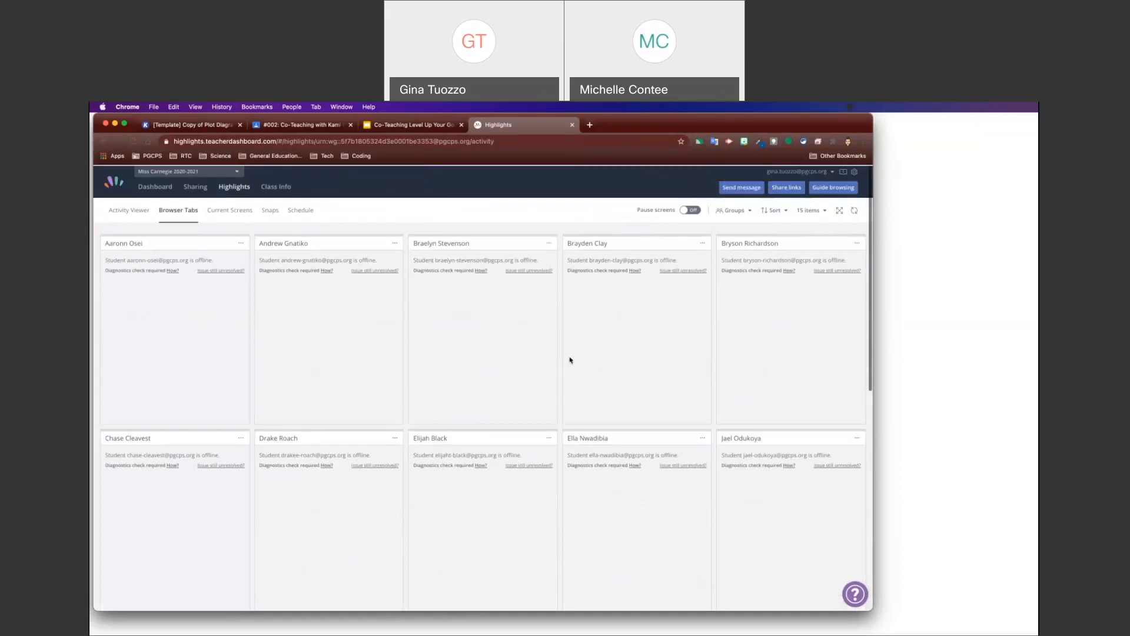
click(811, 209)
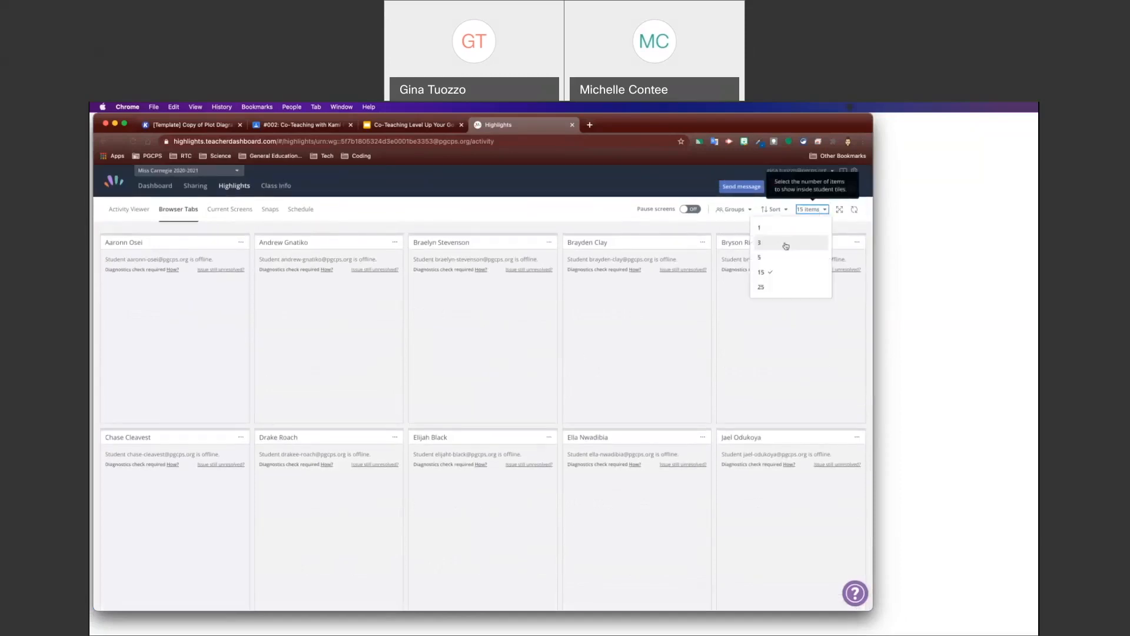
click(753, 257)
- Inspect in the Activity Viewer which students are currently or never active on canvas.apps.chrome and clever.com, collapsing each breakdown
click(136, 213)
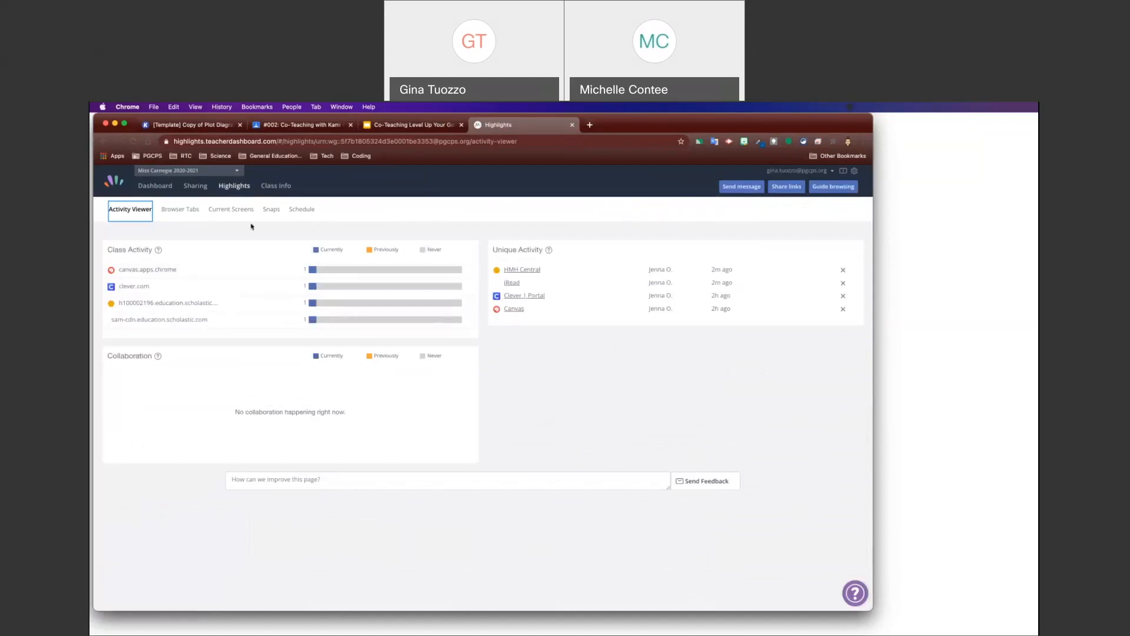
click(347, 273)
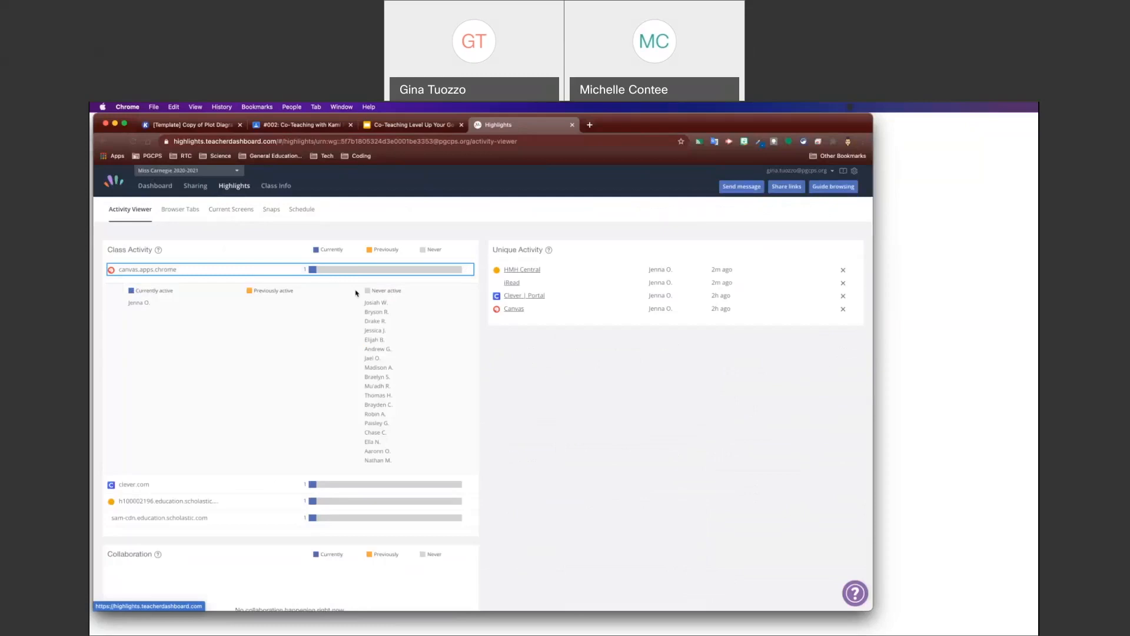
drag(367, 306, 393, 469)
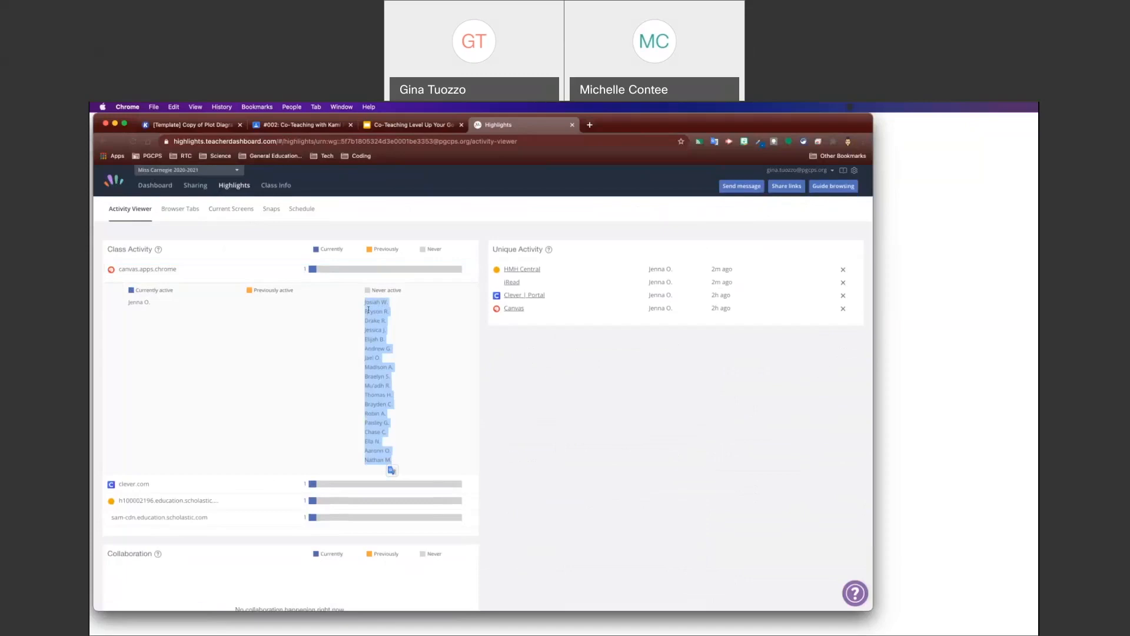
click(371, 270)
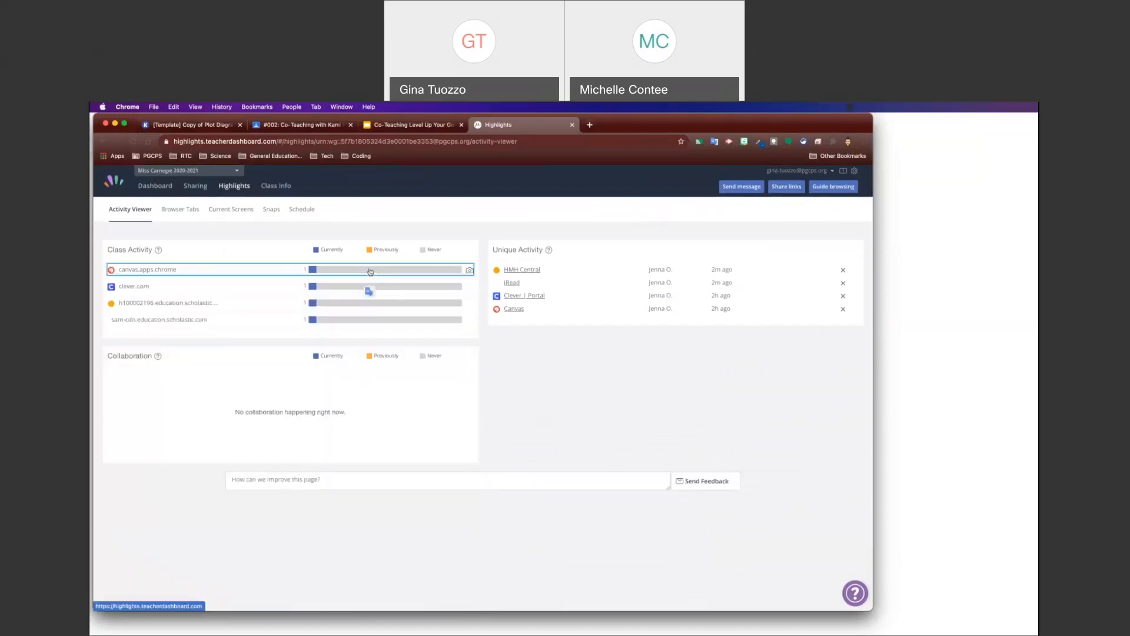
click(342, 288)
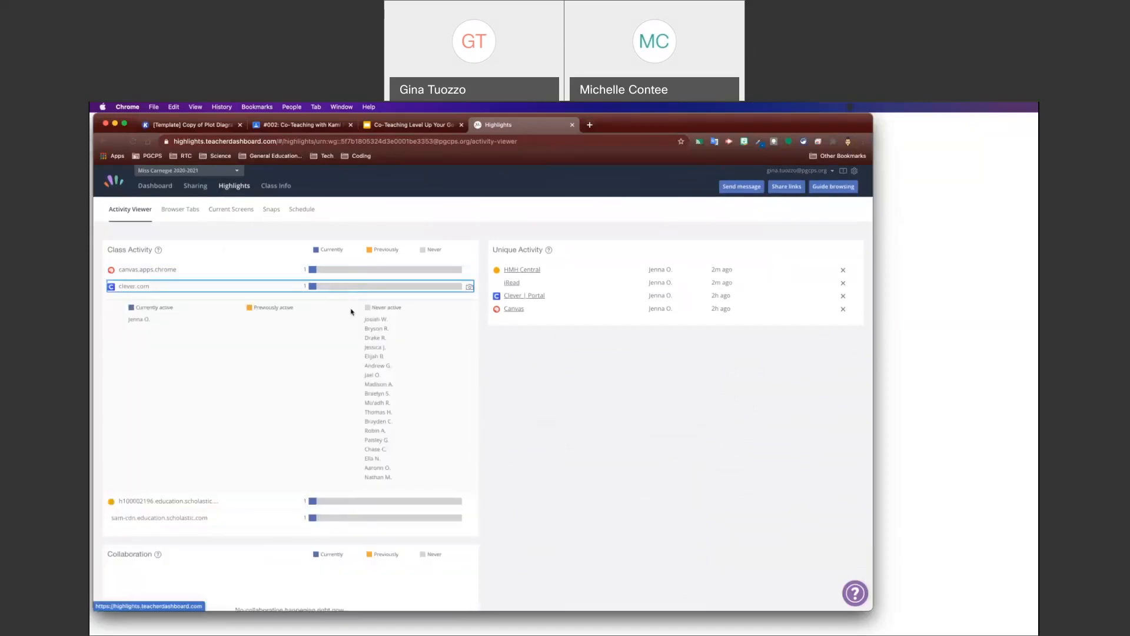
drag(365, 321, 395, 482)
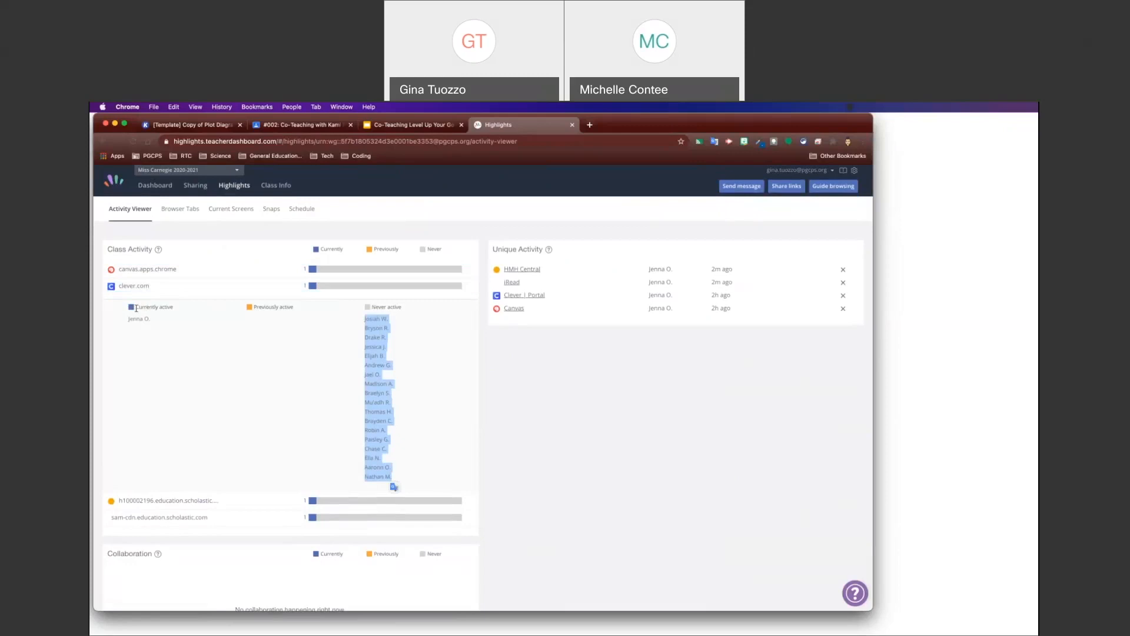
click(384, 309)
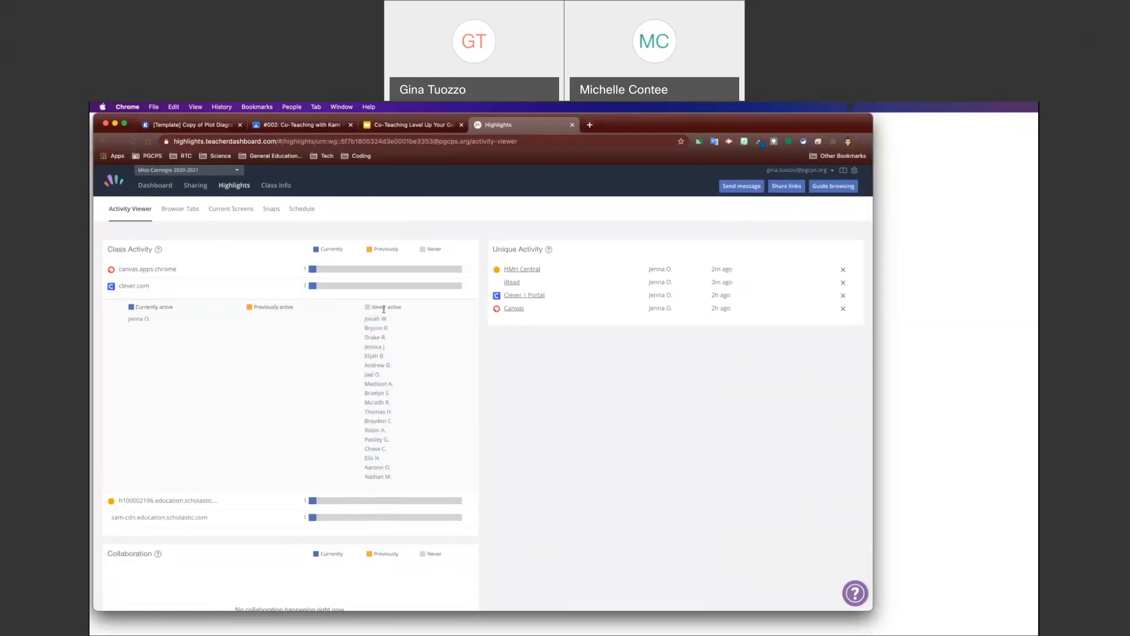
click(212, 288)
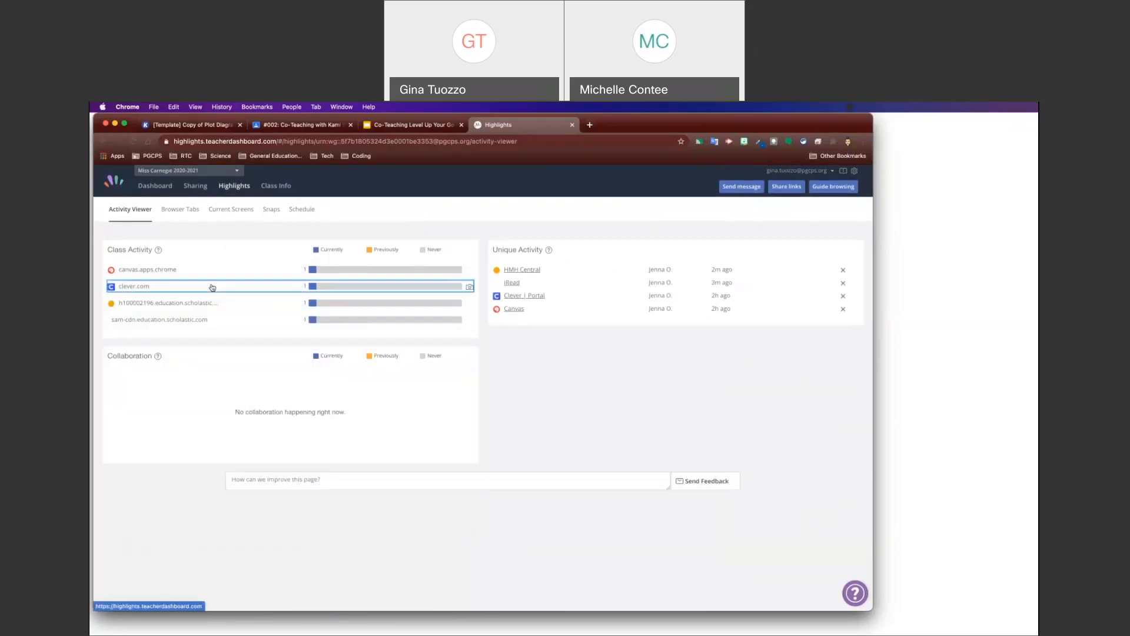
- View the students' current screens and compare the actions offered for an offline student and the online student
click(231, 210)
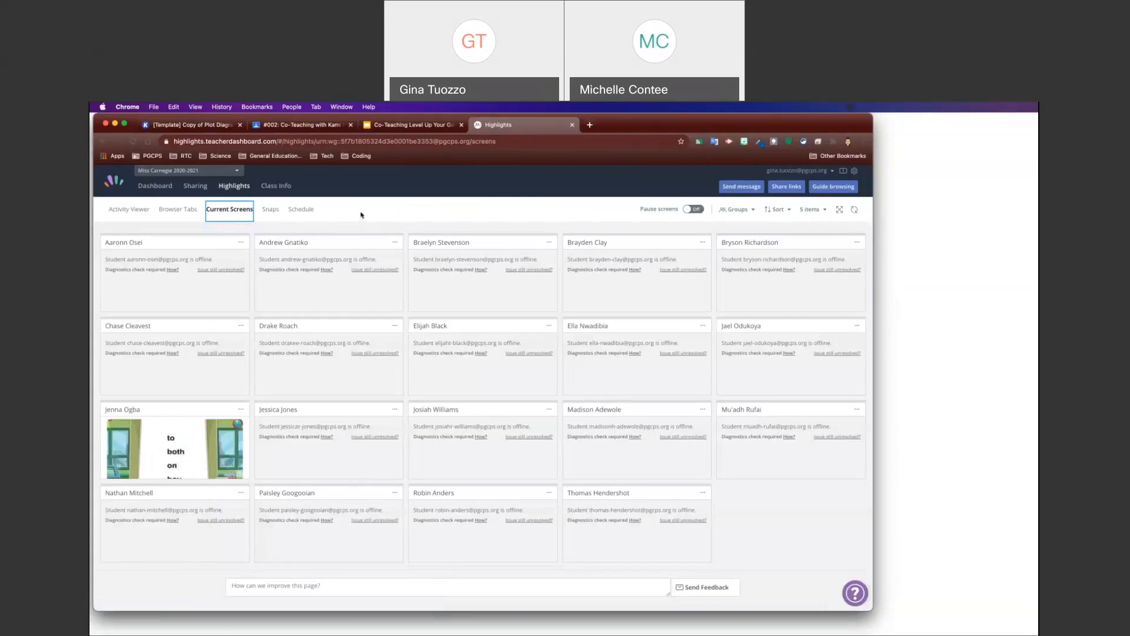
click(395, 243)
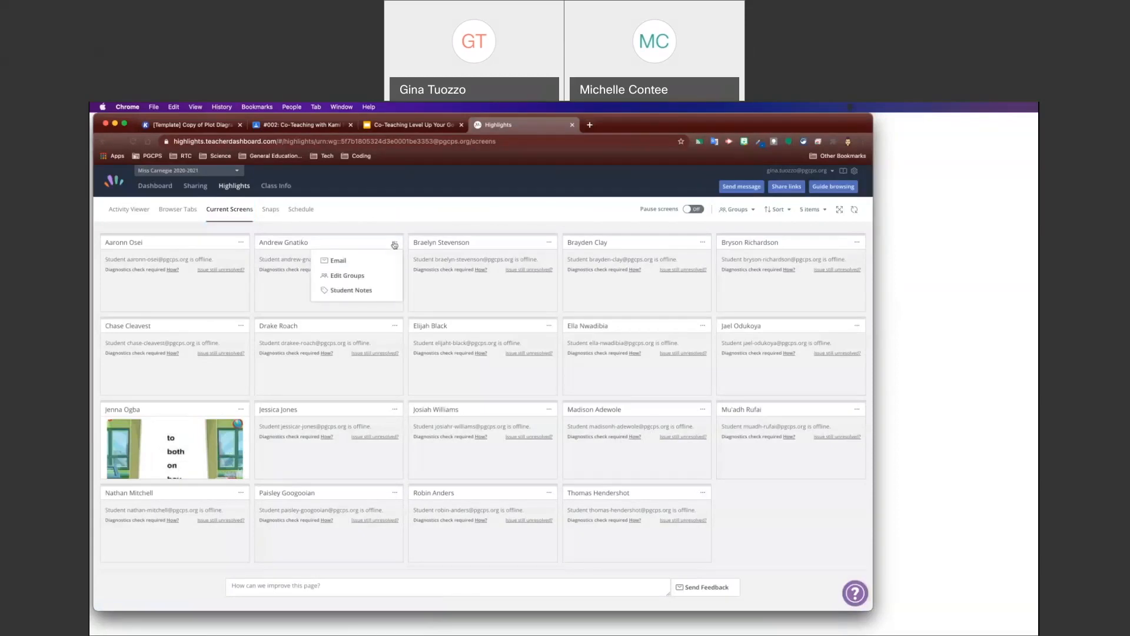
click(242, 412)
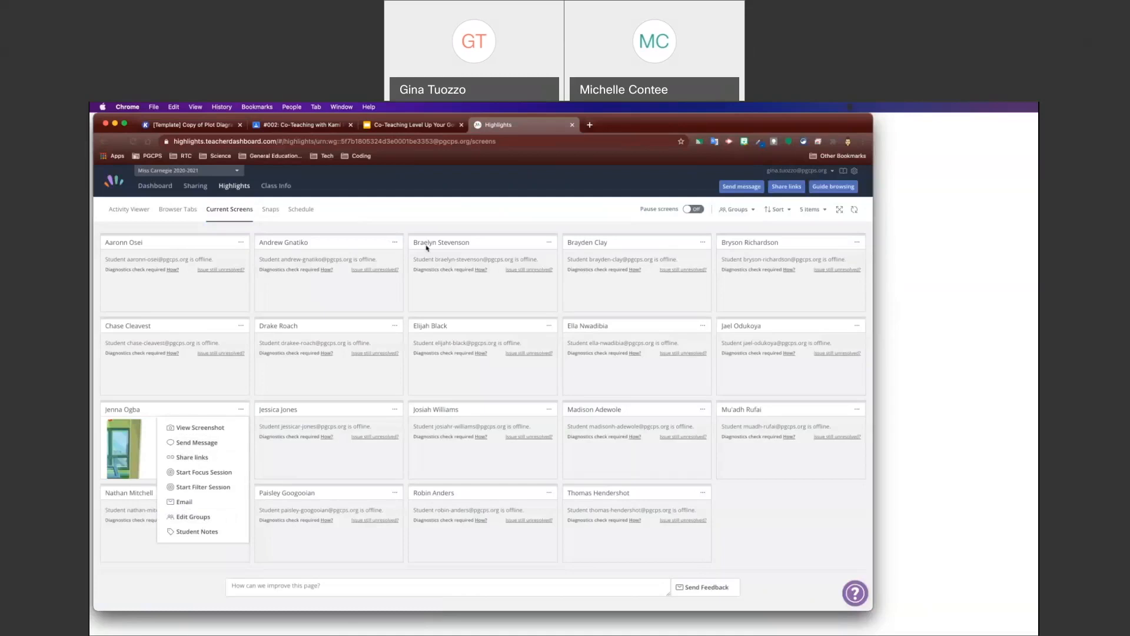
click(429, 207)
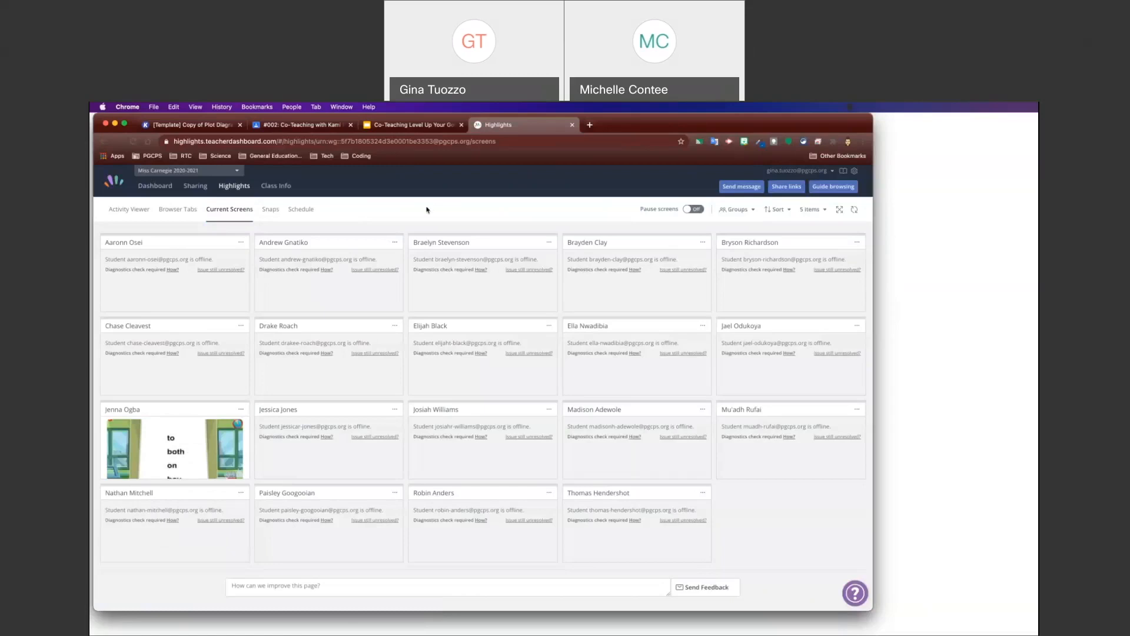
- Begin a Focus Session to guide student browsing, review the available session lengths and choose 15 minutes
click(834, 187)
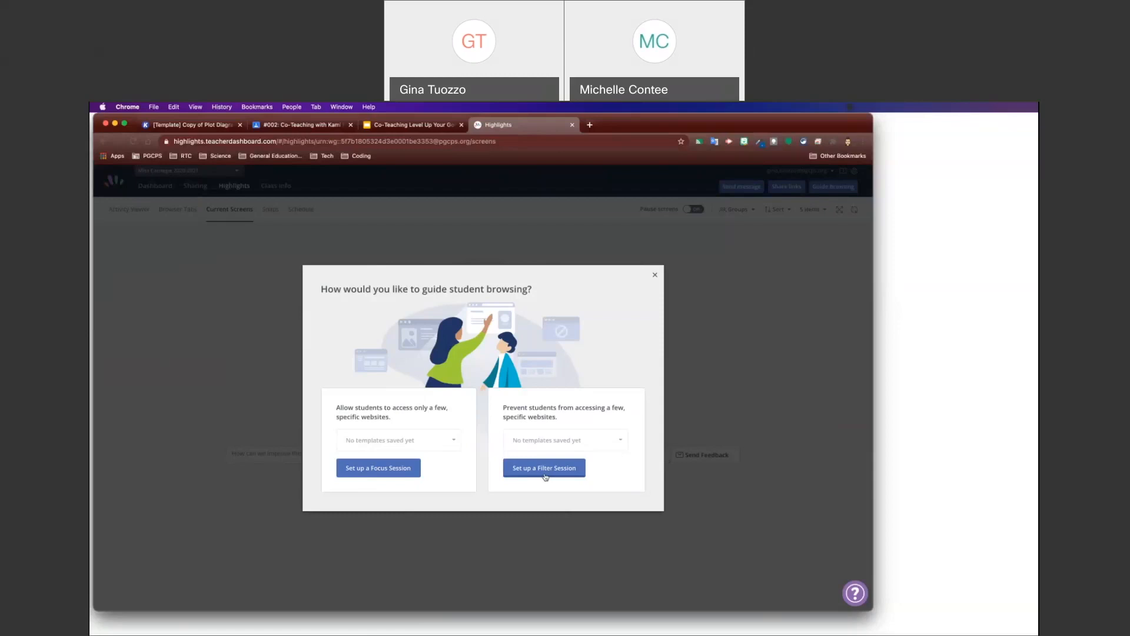
click(381, 470)
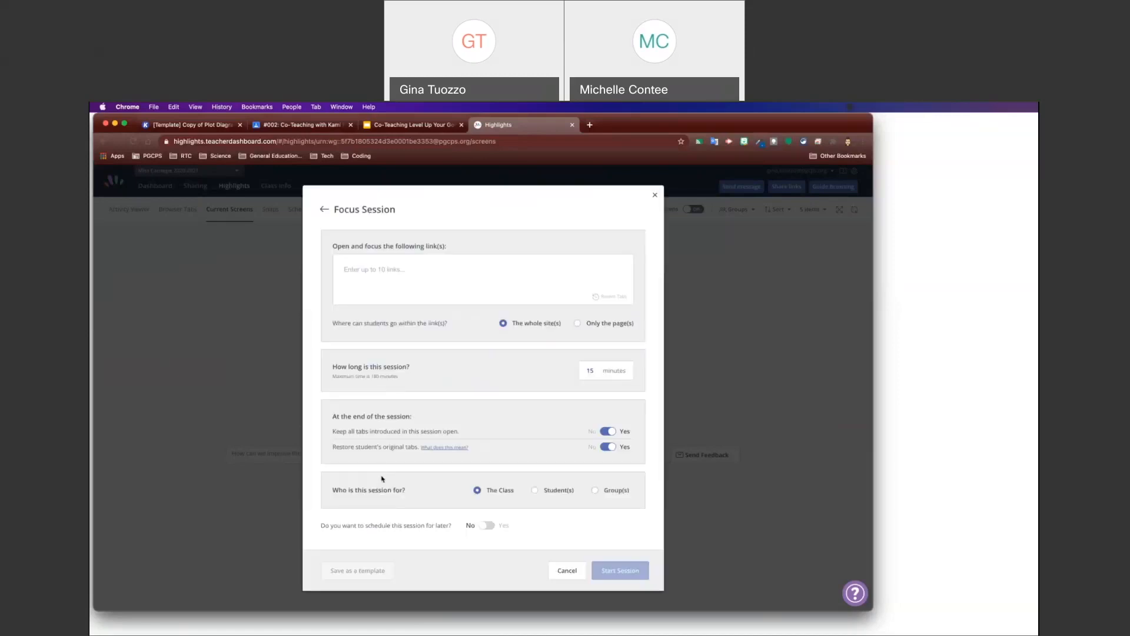
click(364, 268)
click(600, 366)
scroll(609, 350, down, 5)
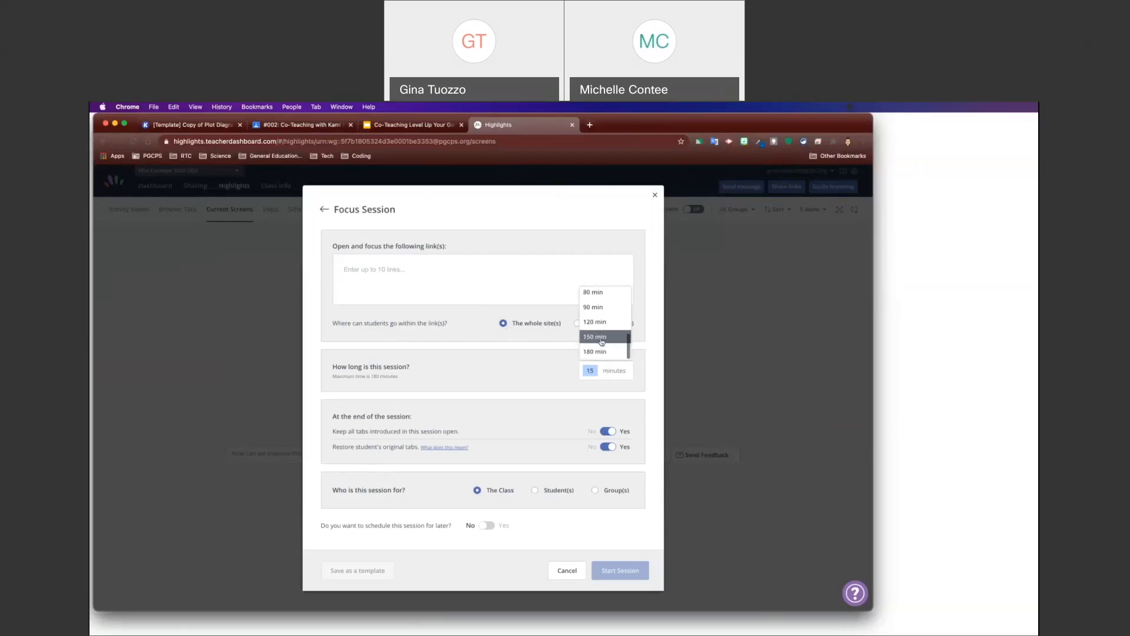
scroll(601, 341, up, 5)
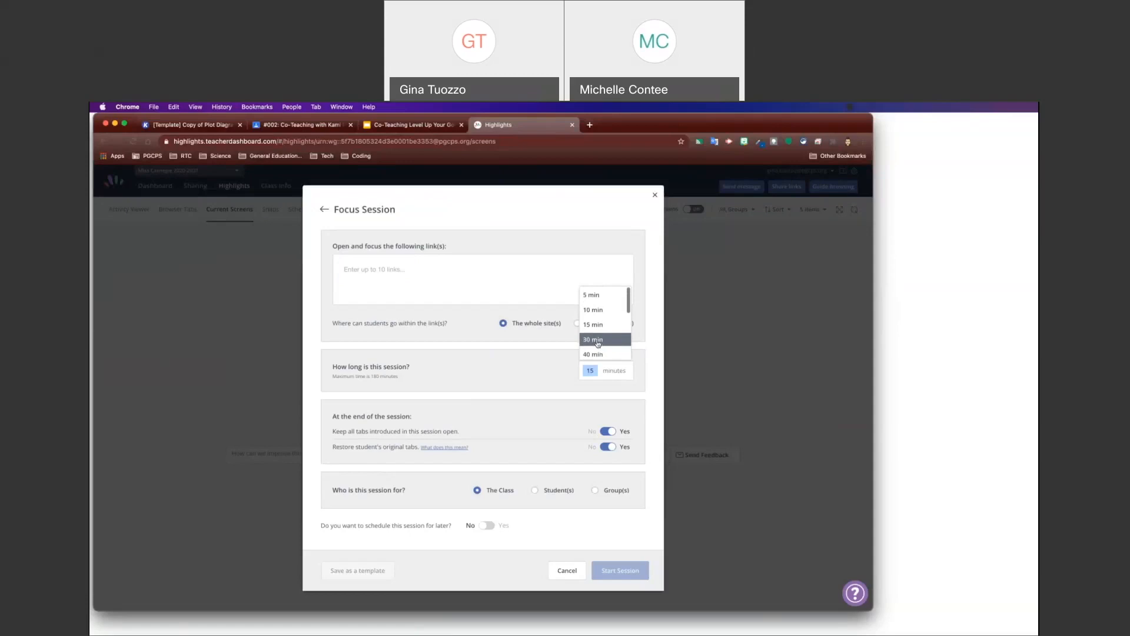
scroll(597, 344, down, 3)
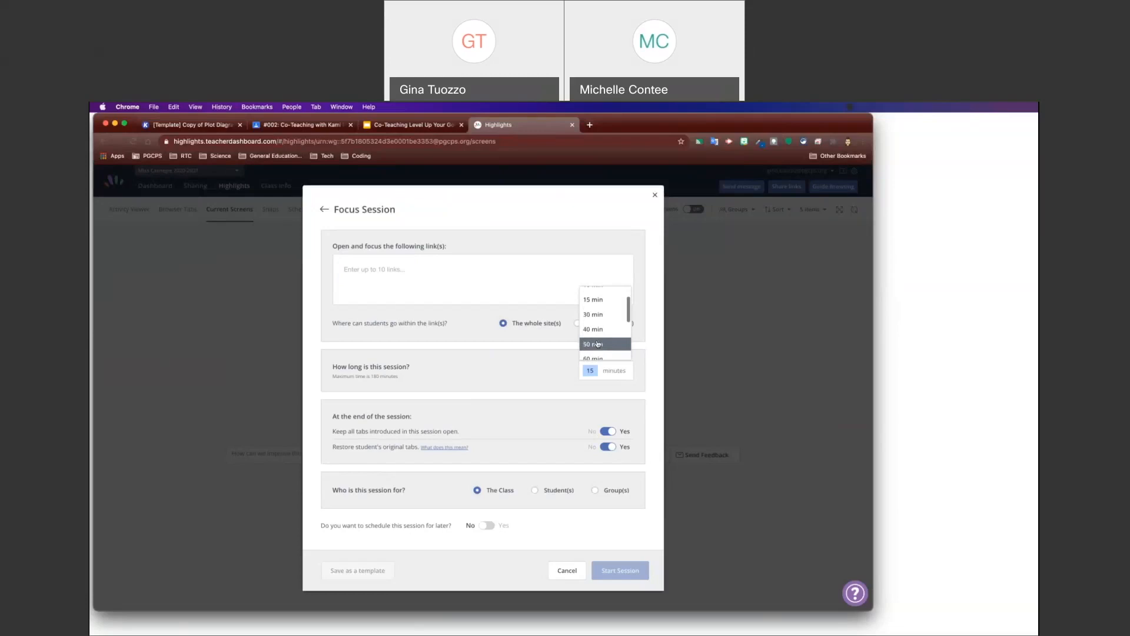
scroll(598, 344, up, 3)
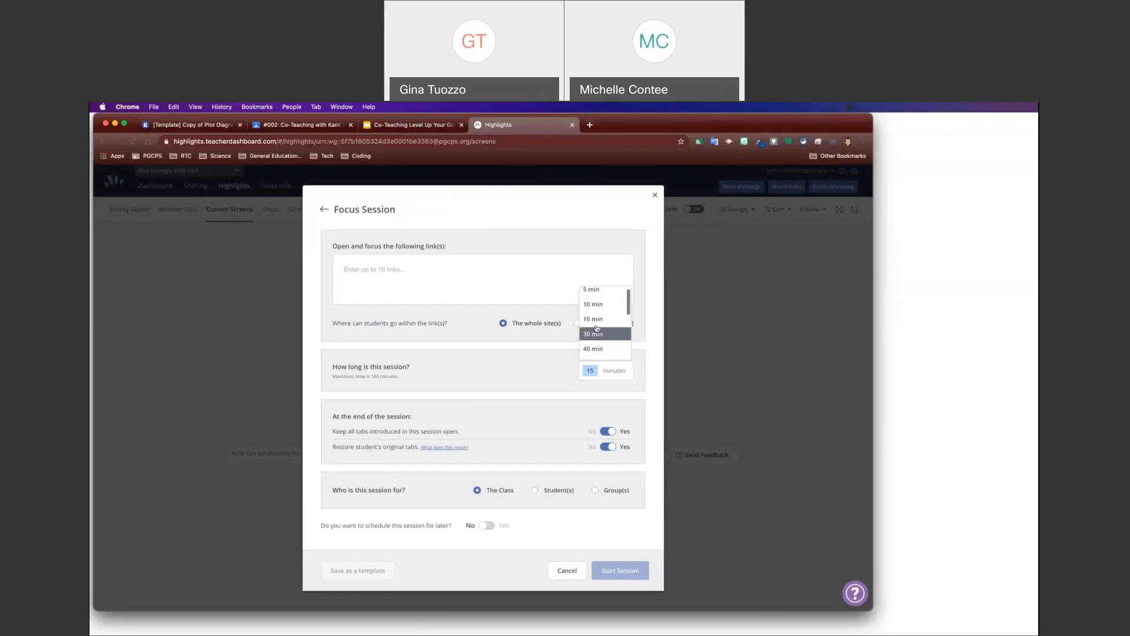
scroll(597, 324, up, 1)
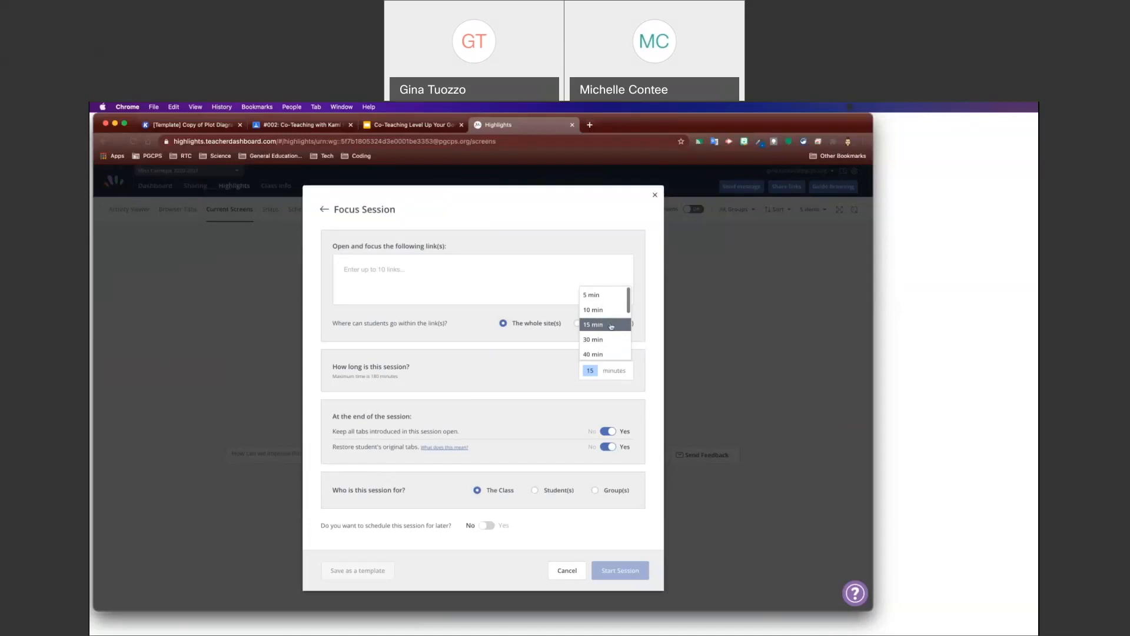
click(611, 327)
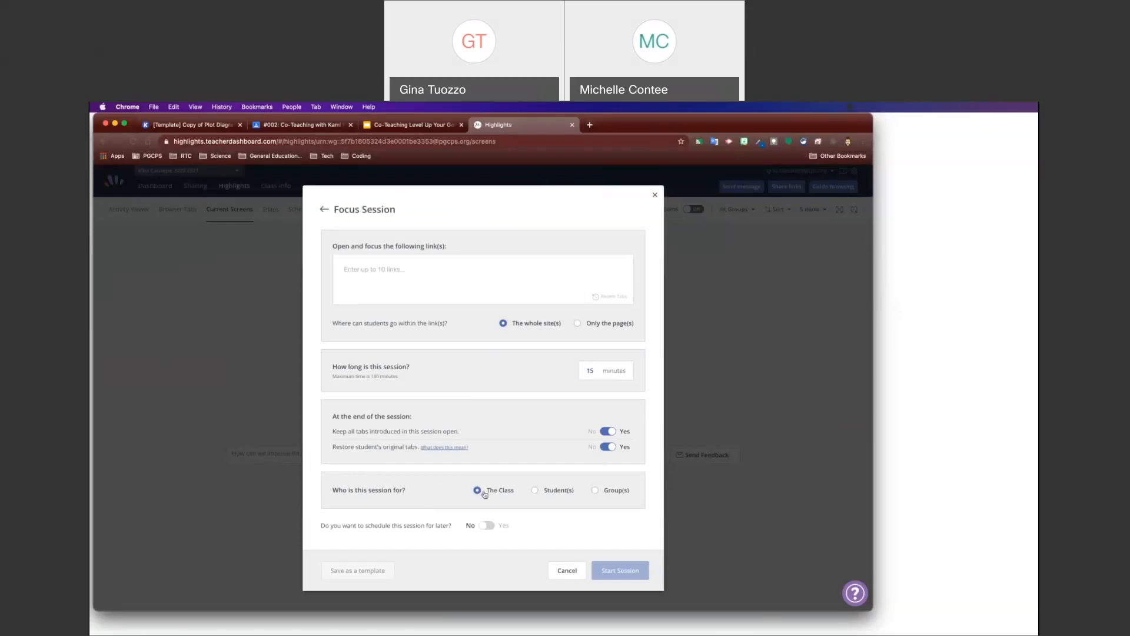
- Compare the Focus Session's audience options for individual students and groups, leaving Student(s) selected
click(535, 490)
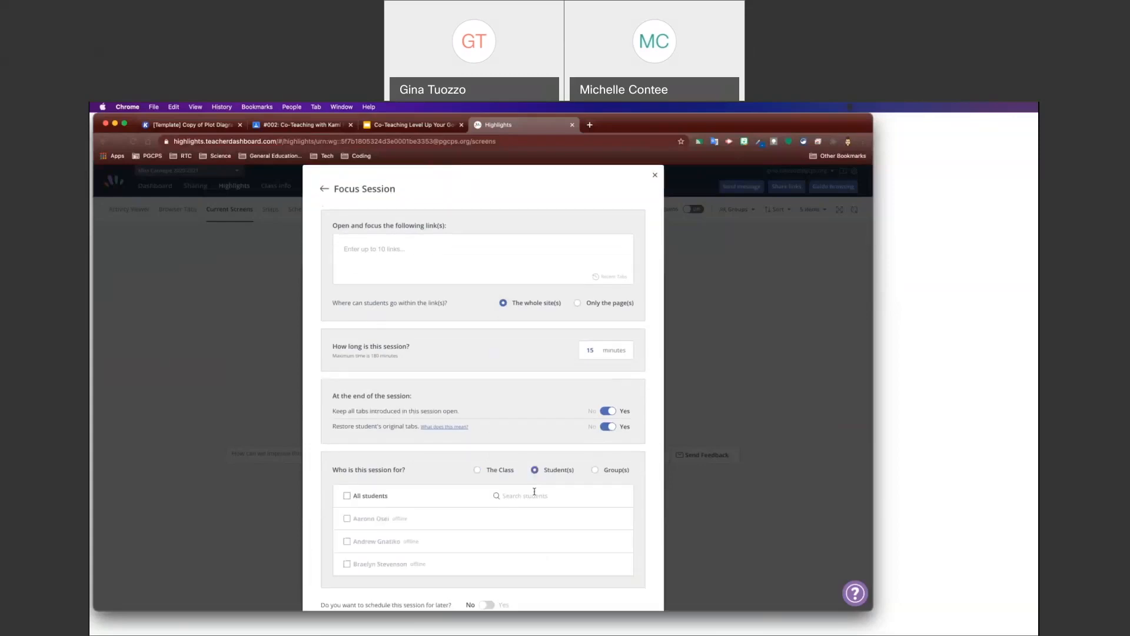
scroll(486, 536, down, 2)
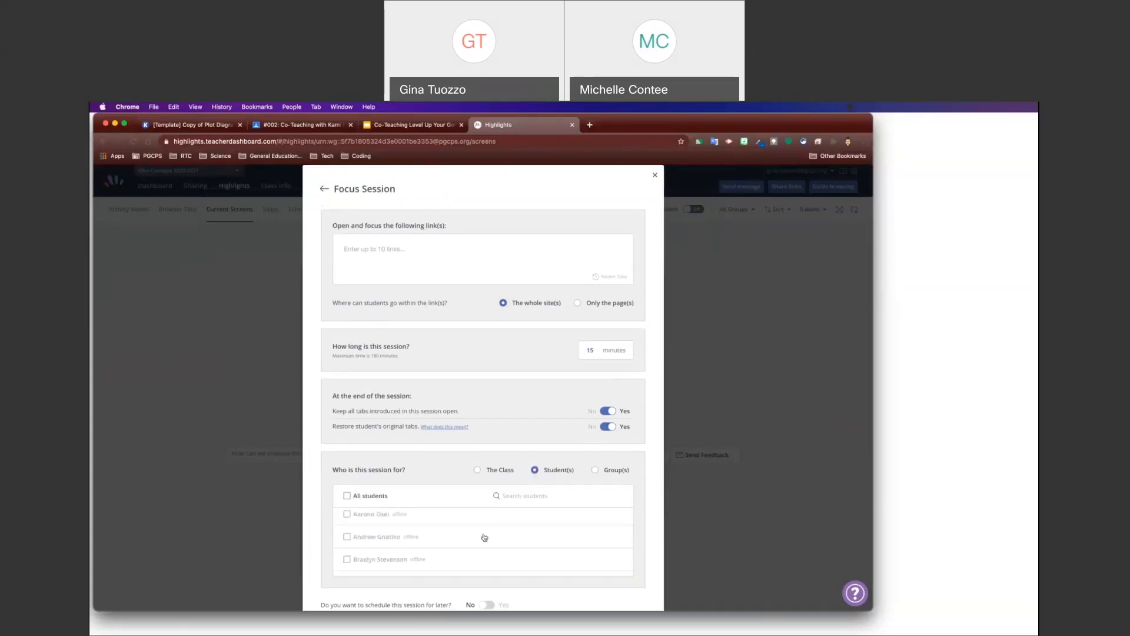
click(596, 471)
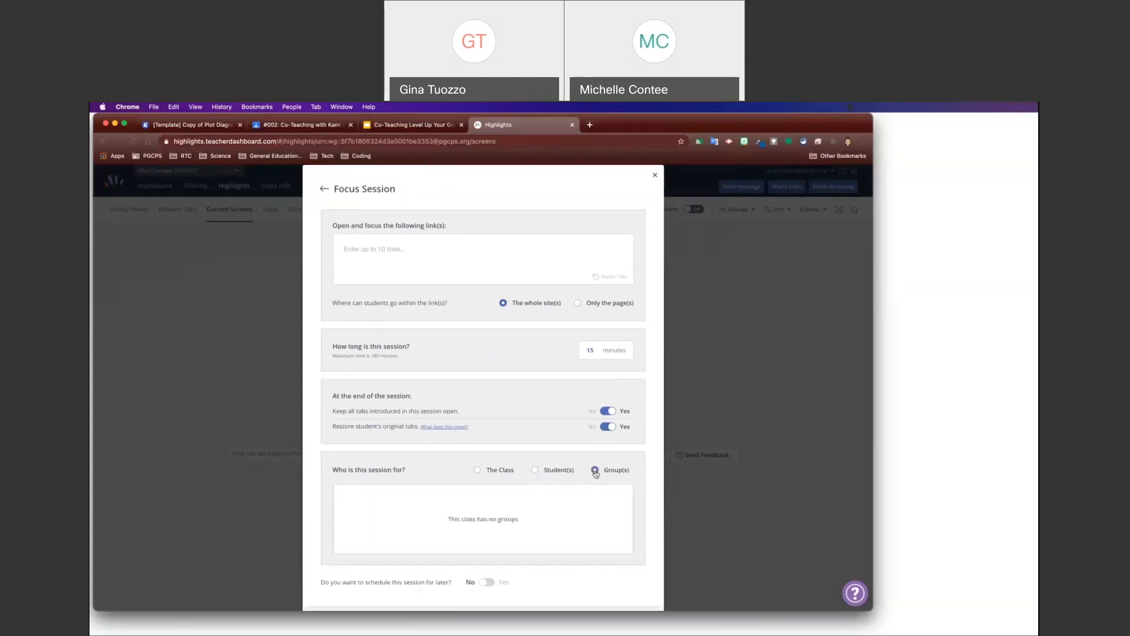
click(533, 472)
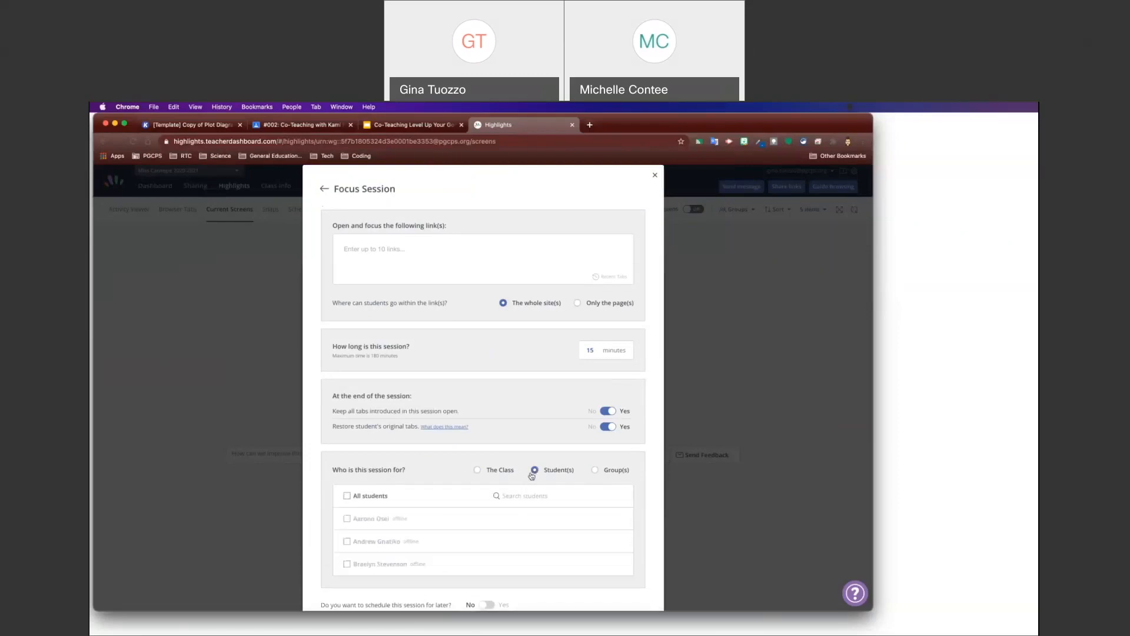
scroll(438, 485, down, 2)
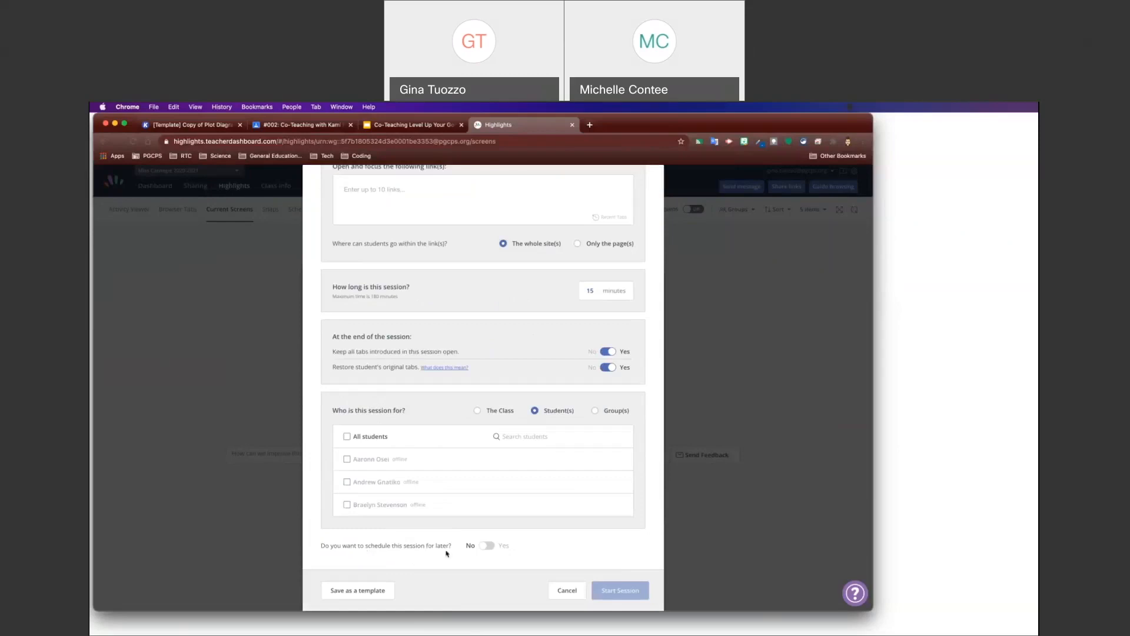
- Try scheduling the Focus Session for later, set scheduling back to No and cancel the session setup
click(486, 545)
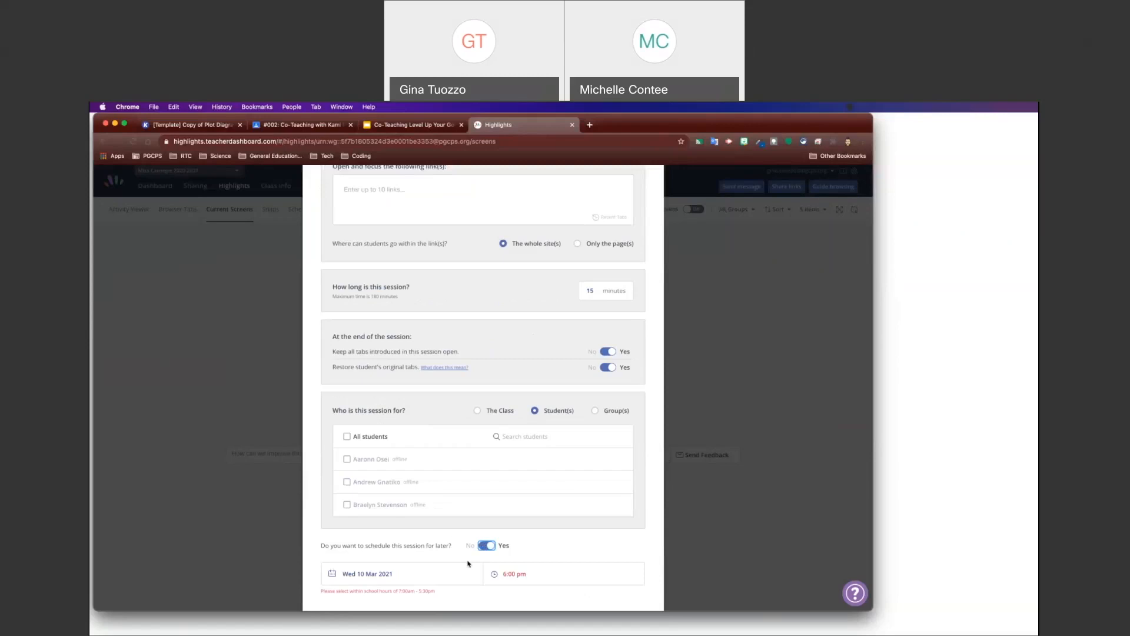
scroll(462, 554, down, 2)
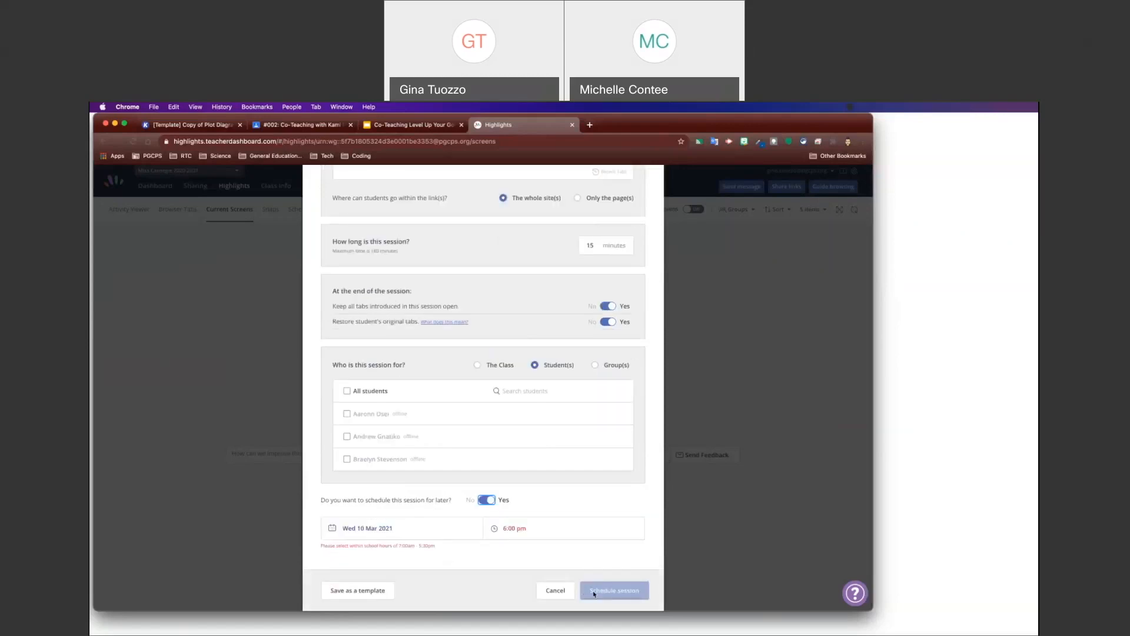
click(488, 501)
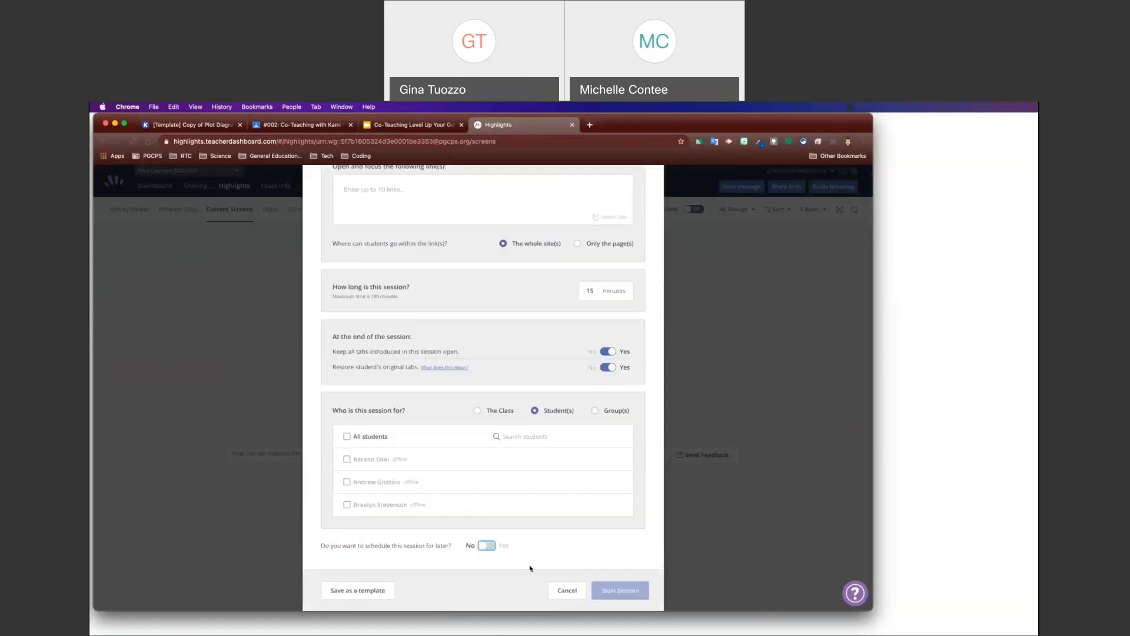
click(565, 591)
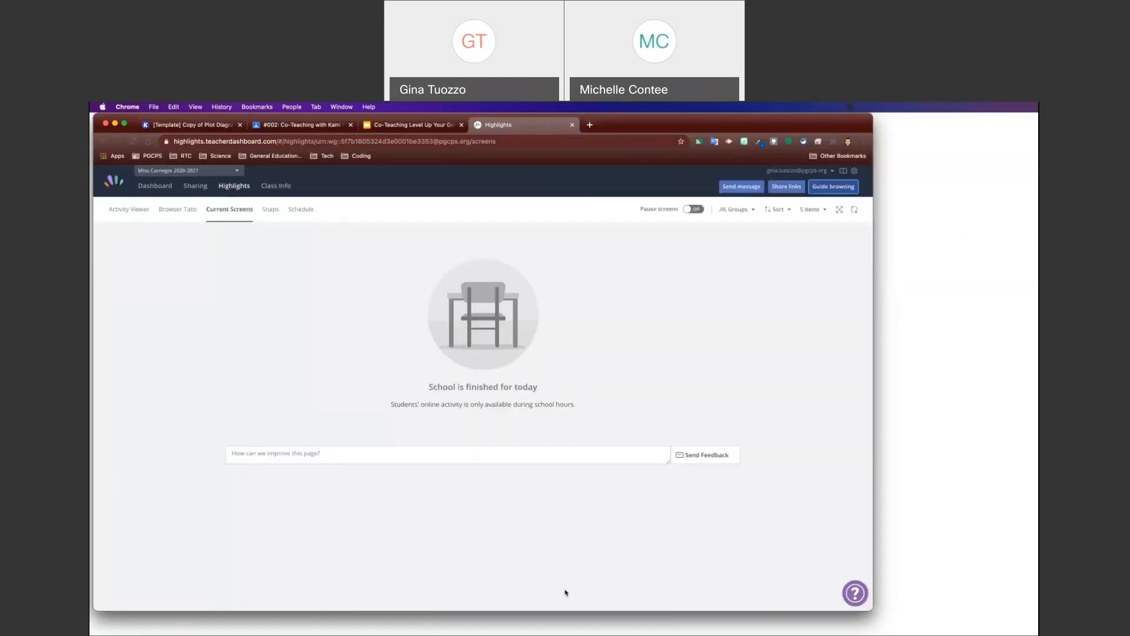
- Review the Filter Session setup for blocking websites and close it without starting a session
click(820, 192)
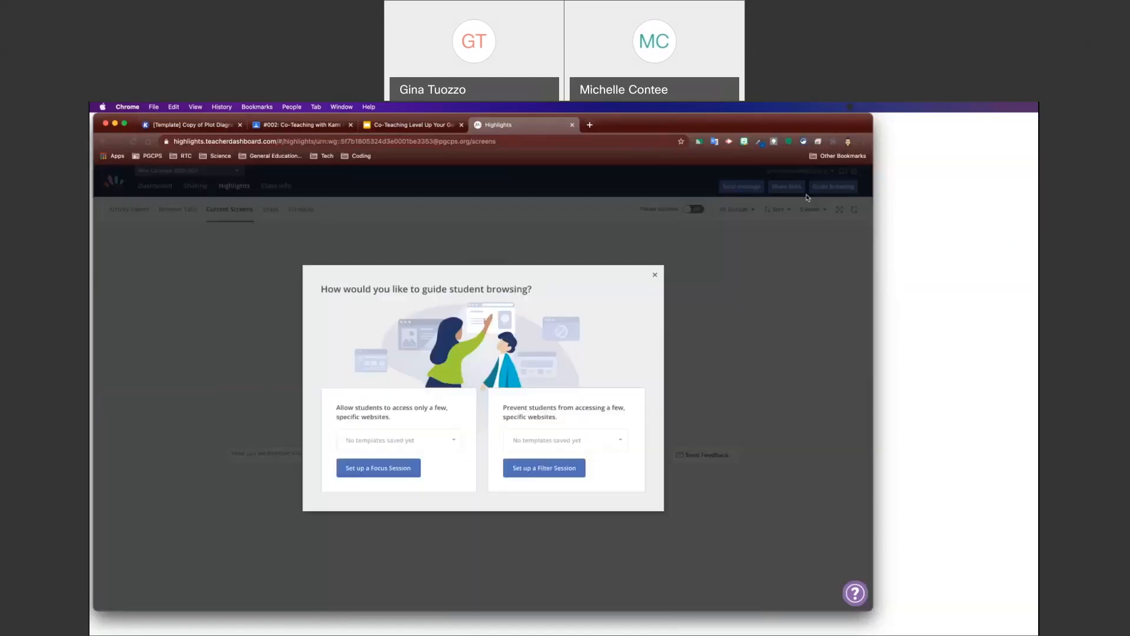
click(554, 467)
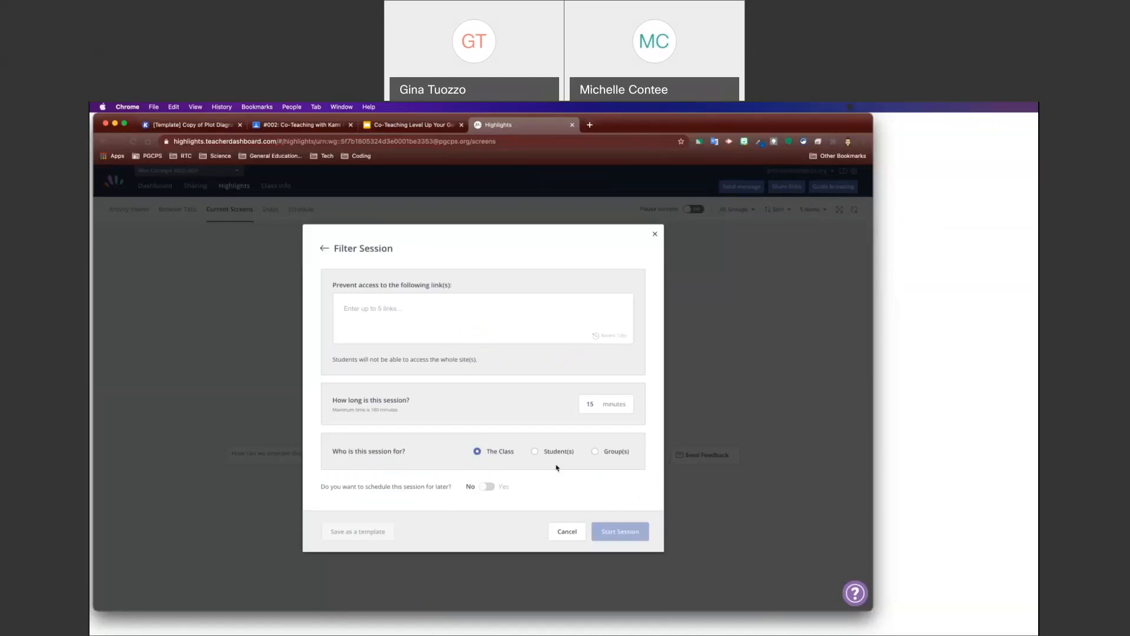
click(394, 309)
click(655, 235)
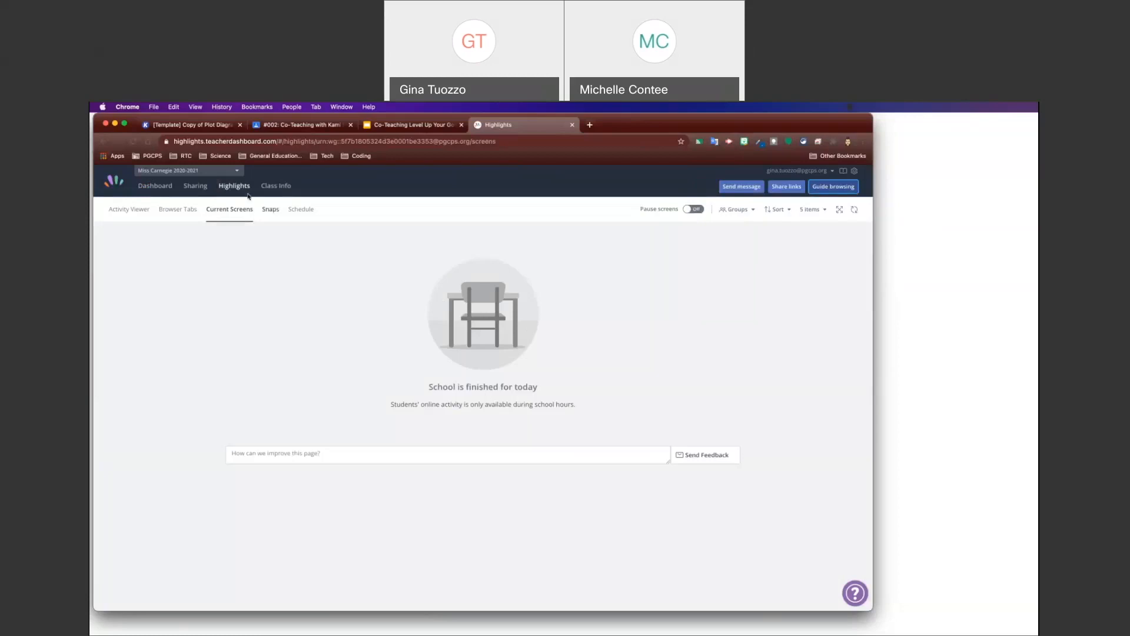
- Switch Highlights to the class Co-Teaching with Google Classroom in a Hybrid Environment
click(237, 172)
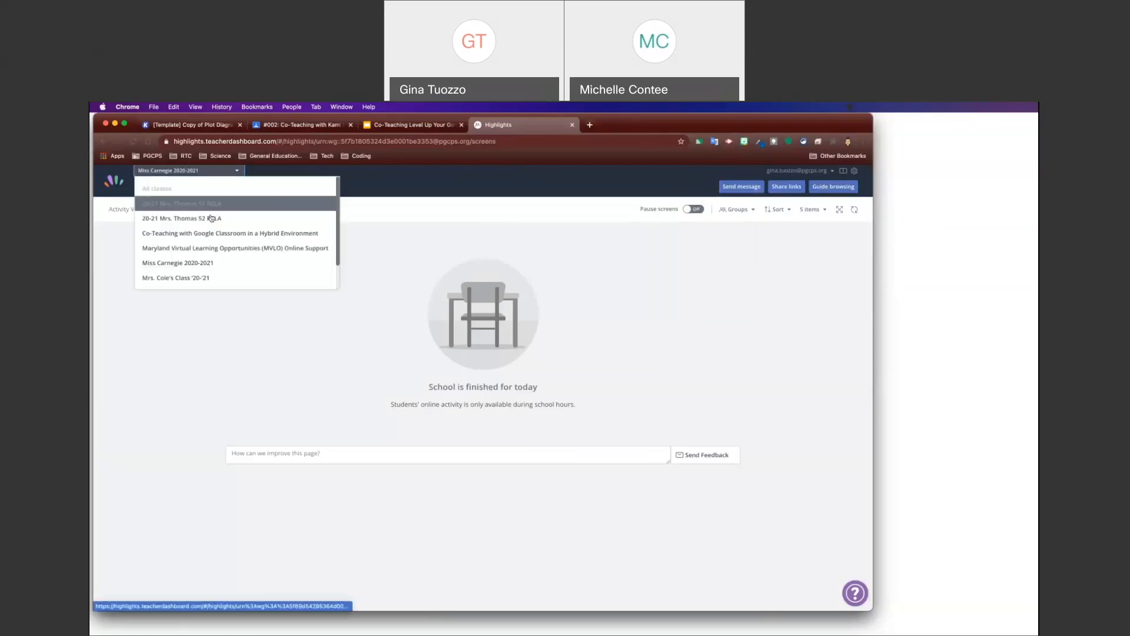
click(212, 235)
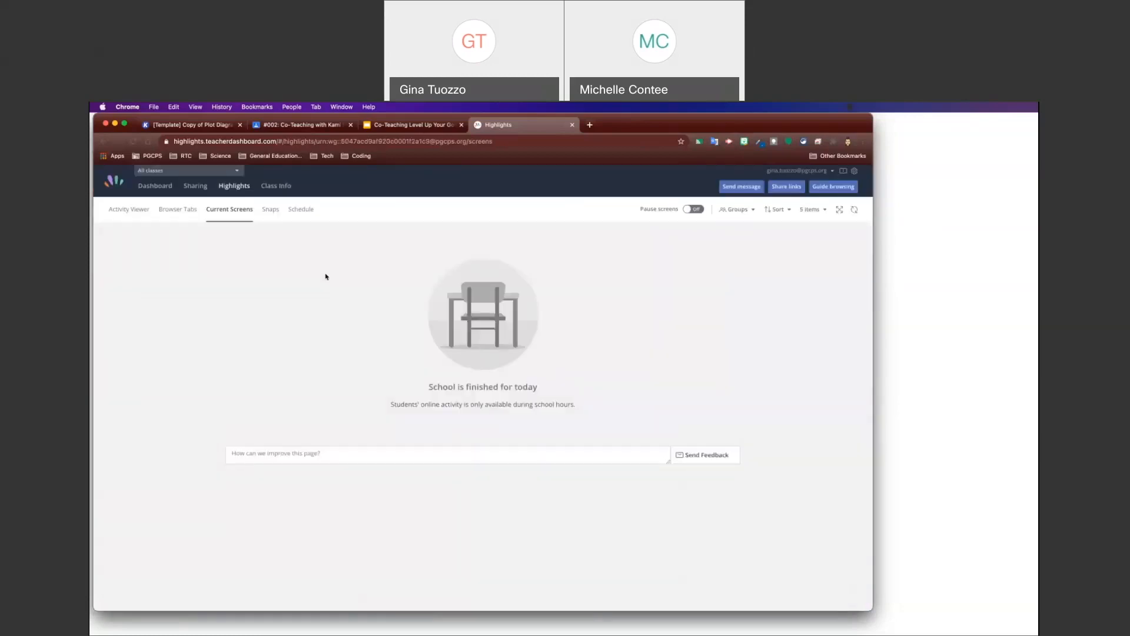
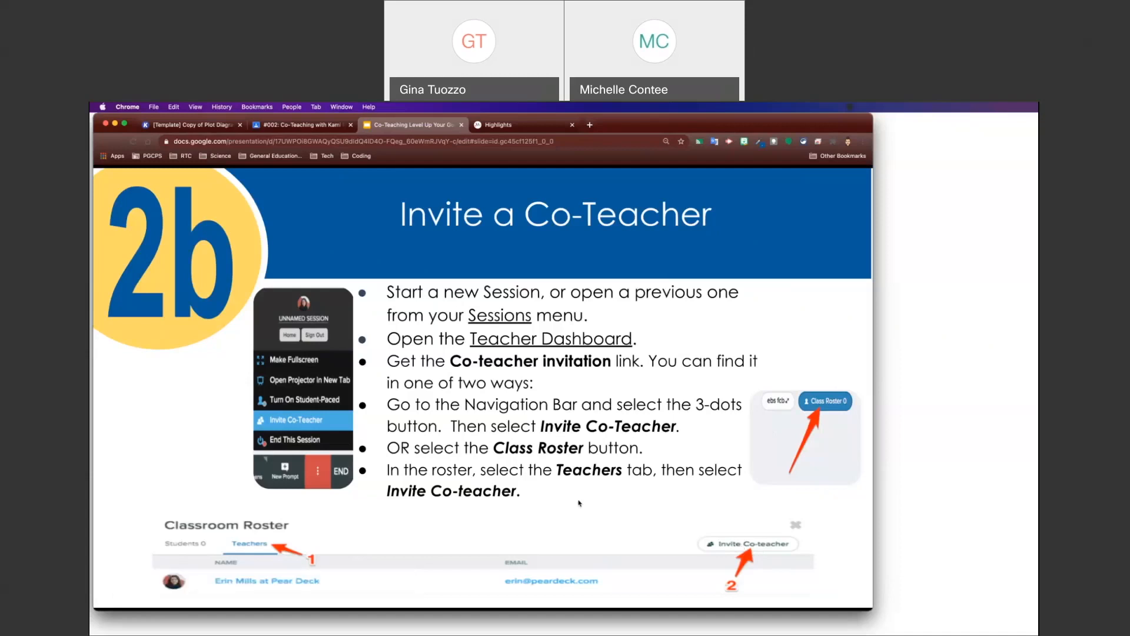
- Advance the co-teaching presentation to slide 2c, Invite a Co-Teacher, looking briefly at the Questions slide and returning
key(Right)
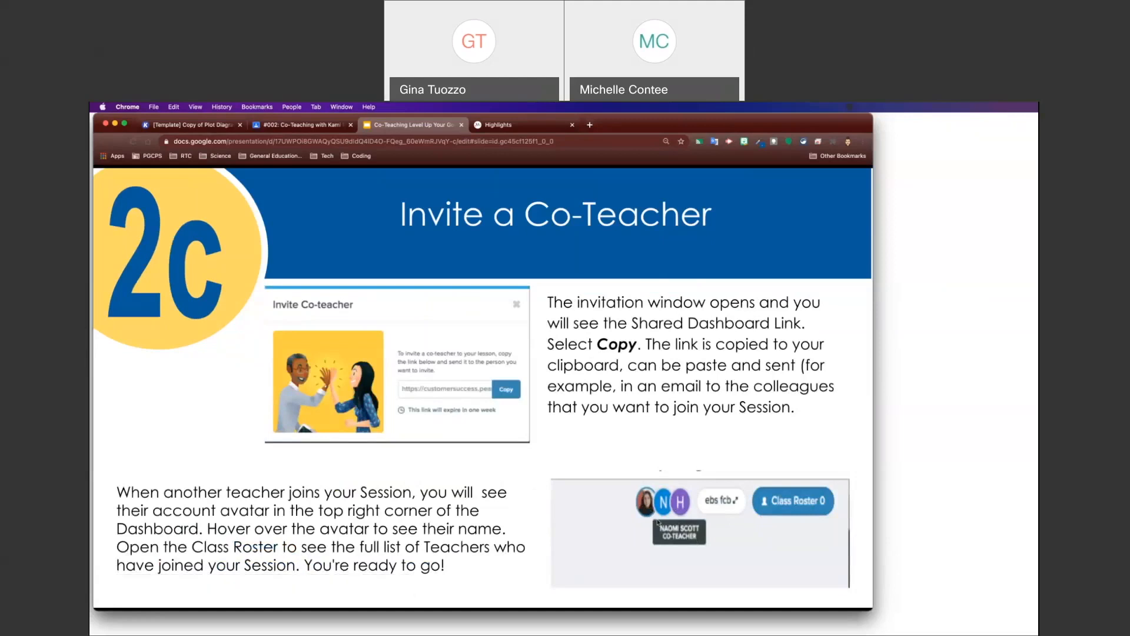
click(572, 507)
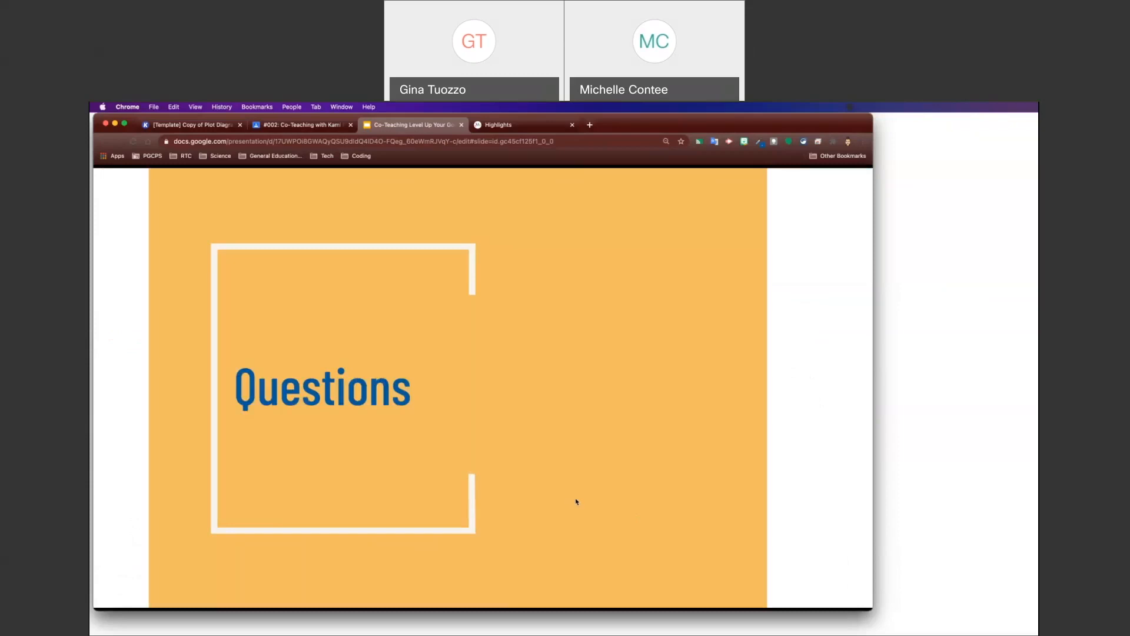
key(Left)
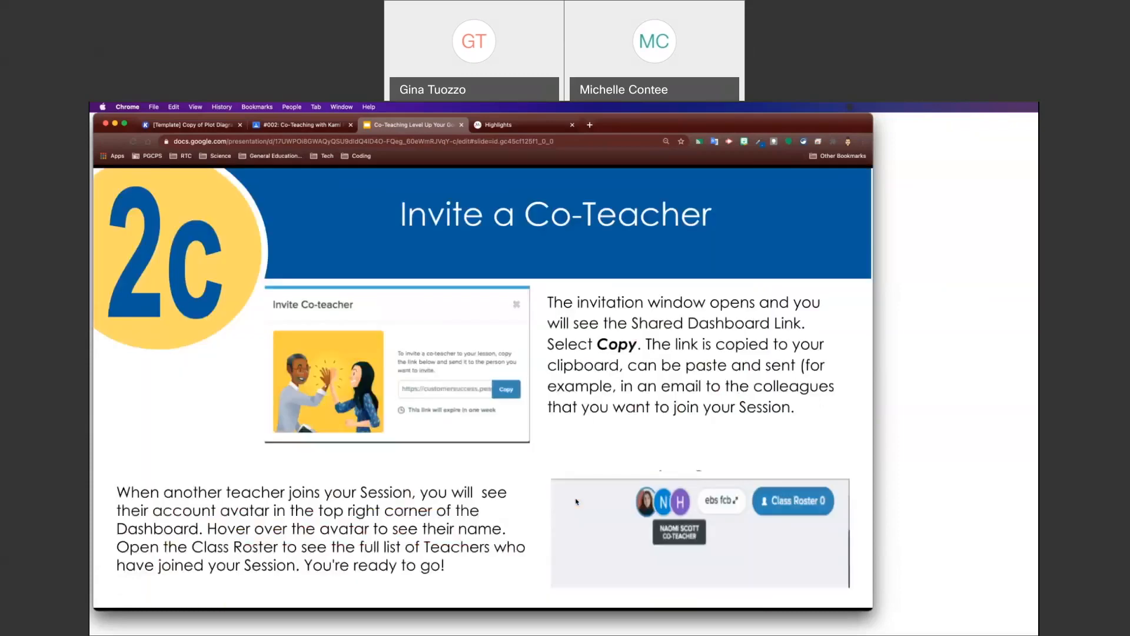
- Switch to Google Classroom, open the co-teaching class's Classwork and expand #004: Pear Deck Assignment
click(287, 126)
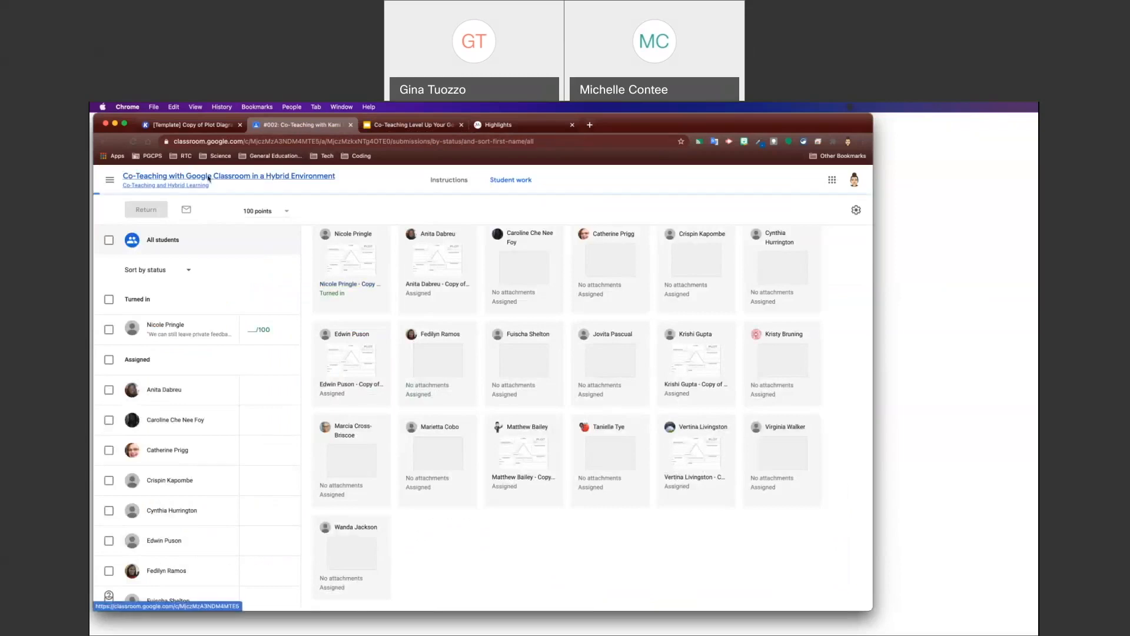
click(209, 179)
click(459, 179)
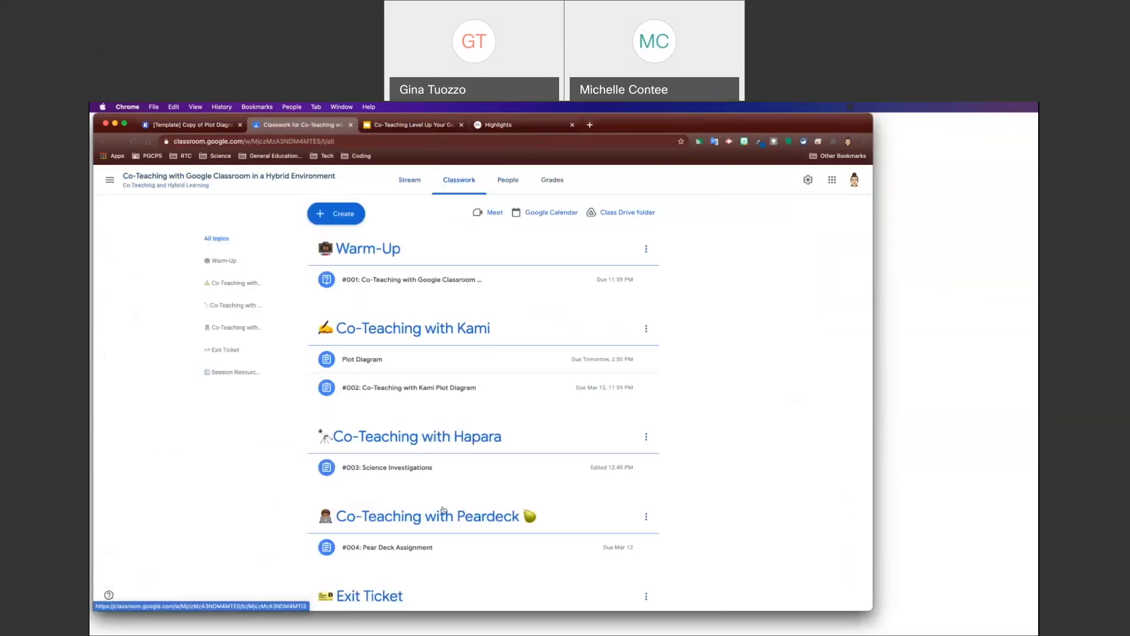
click(384, 547)
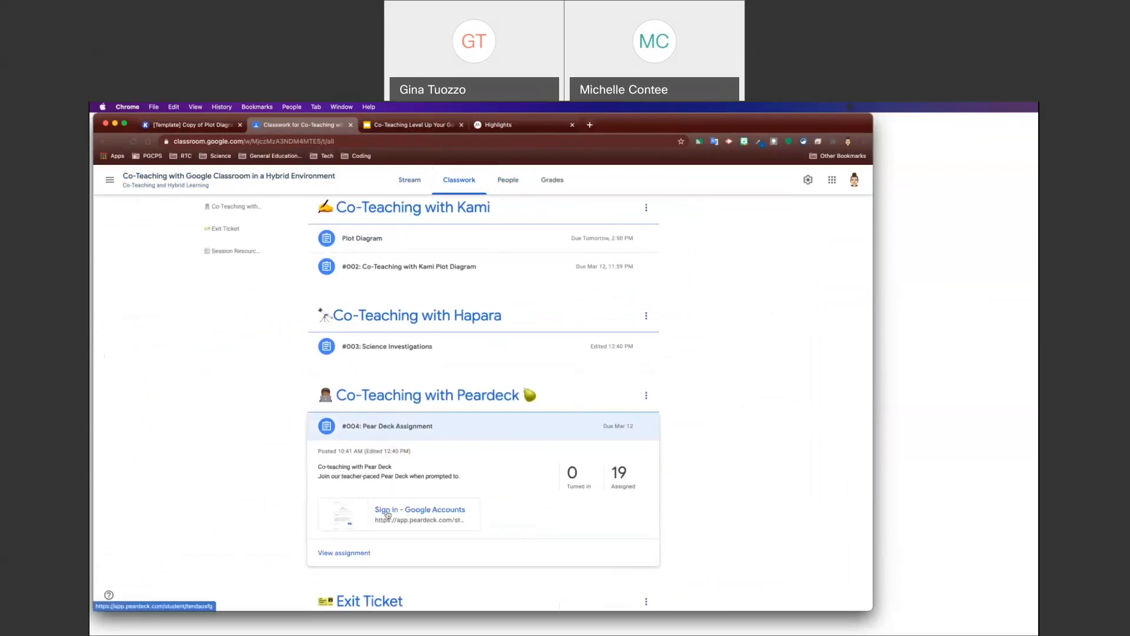
- Open the assignment's Pear Deck link, skip the mood question to view the student session, and close it
click(387, 511)
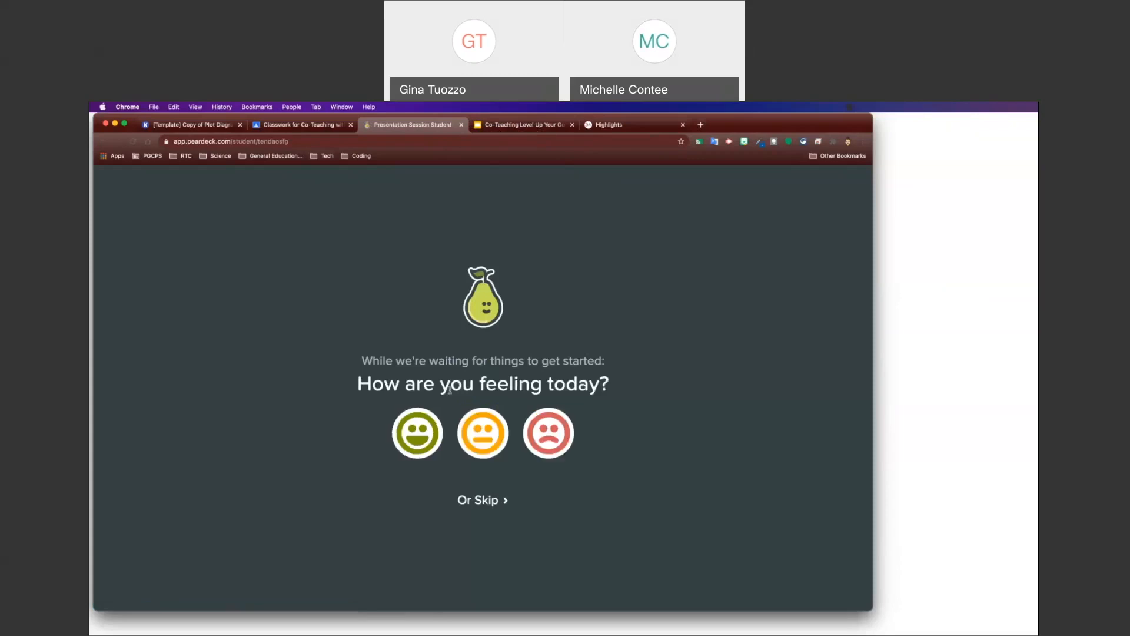
click(483, 501)
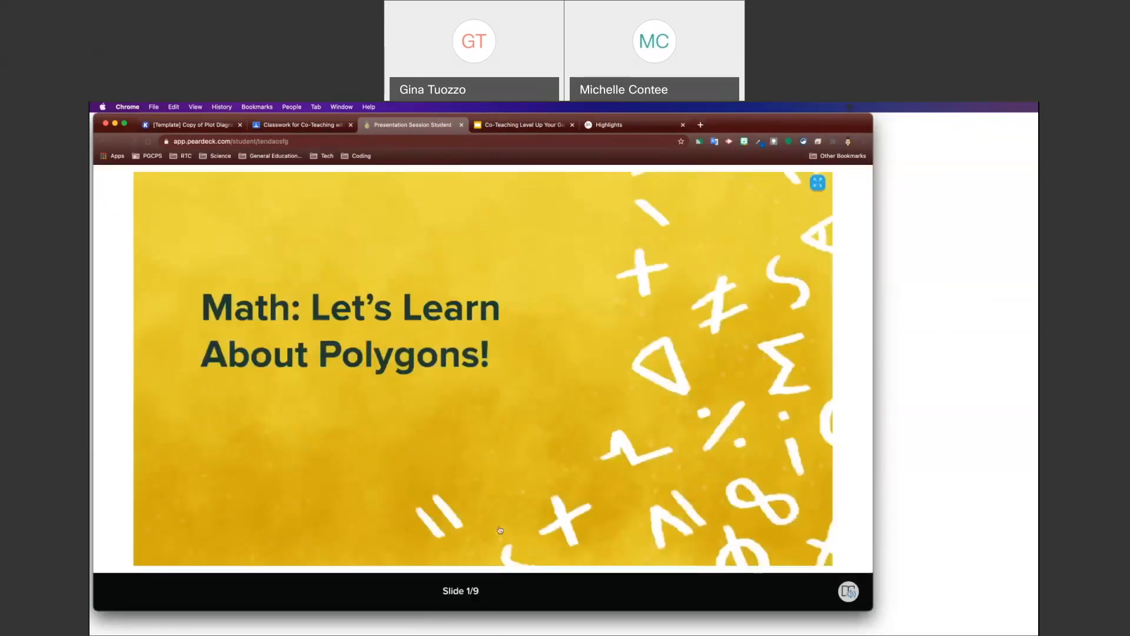
click(461, 126)
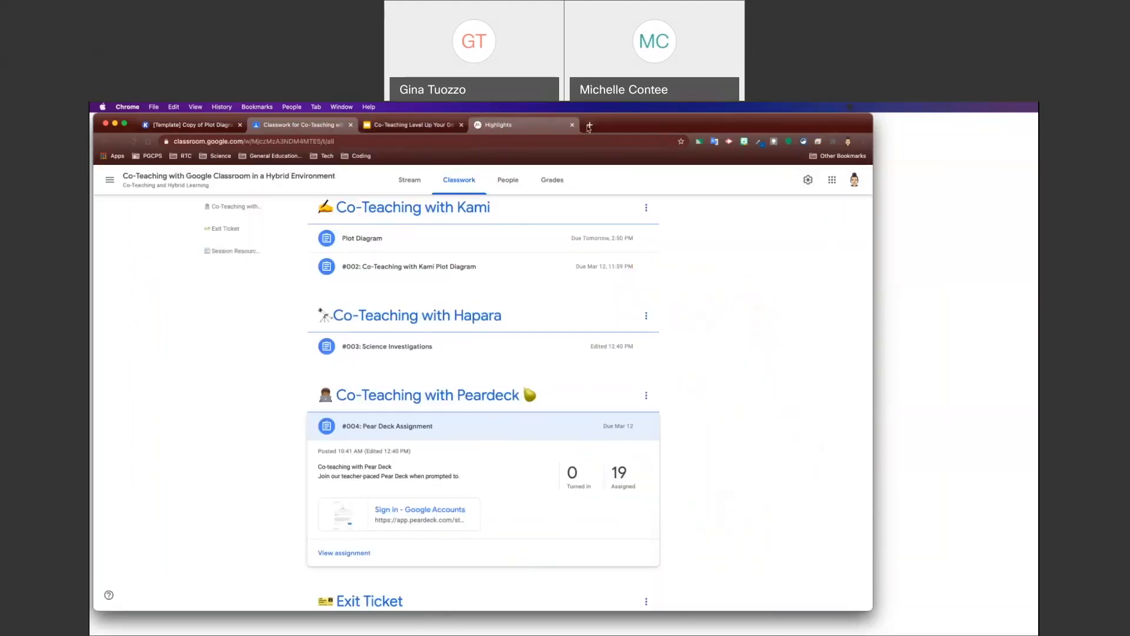
- Search for pear deck in a new tab, open the Pear Deck for Google Slides site and log in as a teacher
click(589, 126)
text(pea)
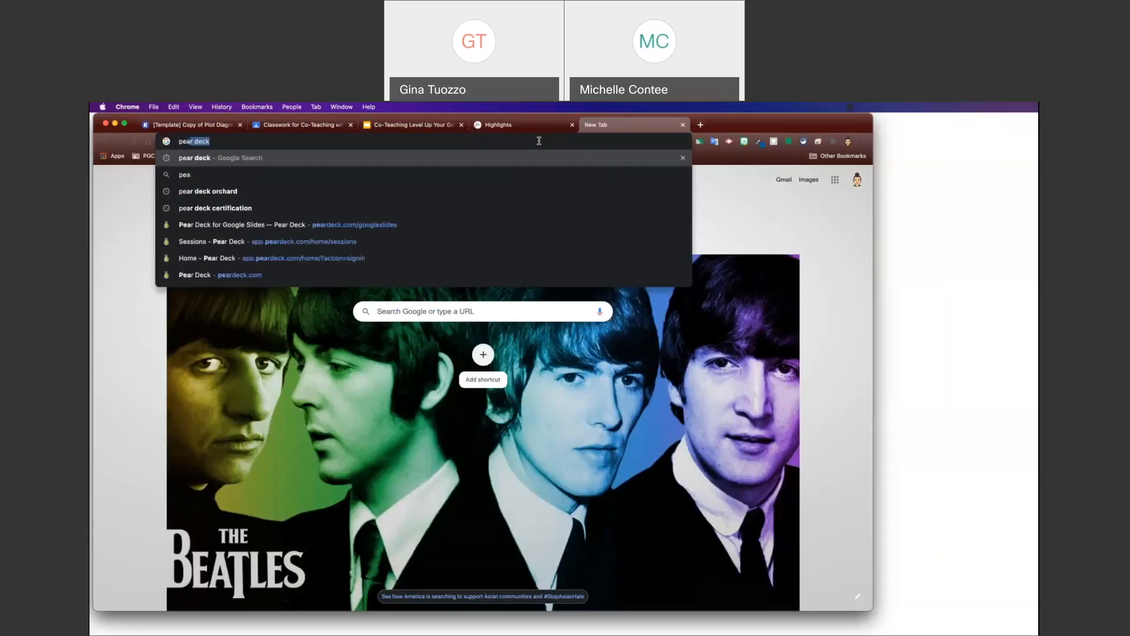
key(Return)
click(256, 283)
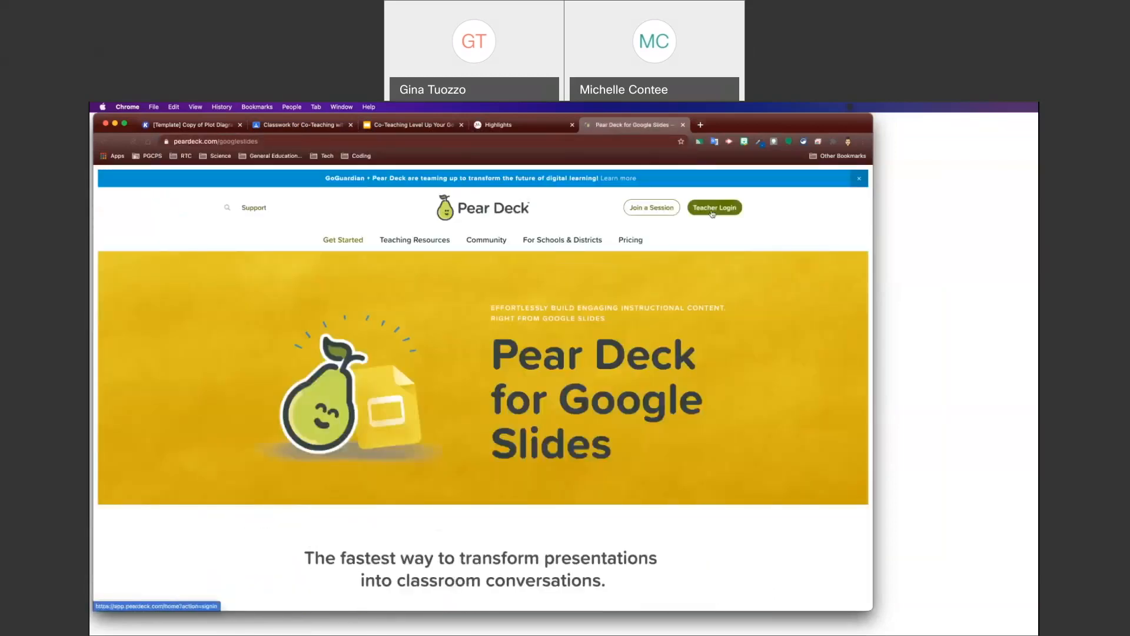
click(713, 211)
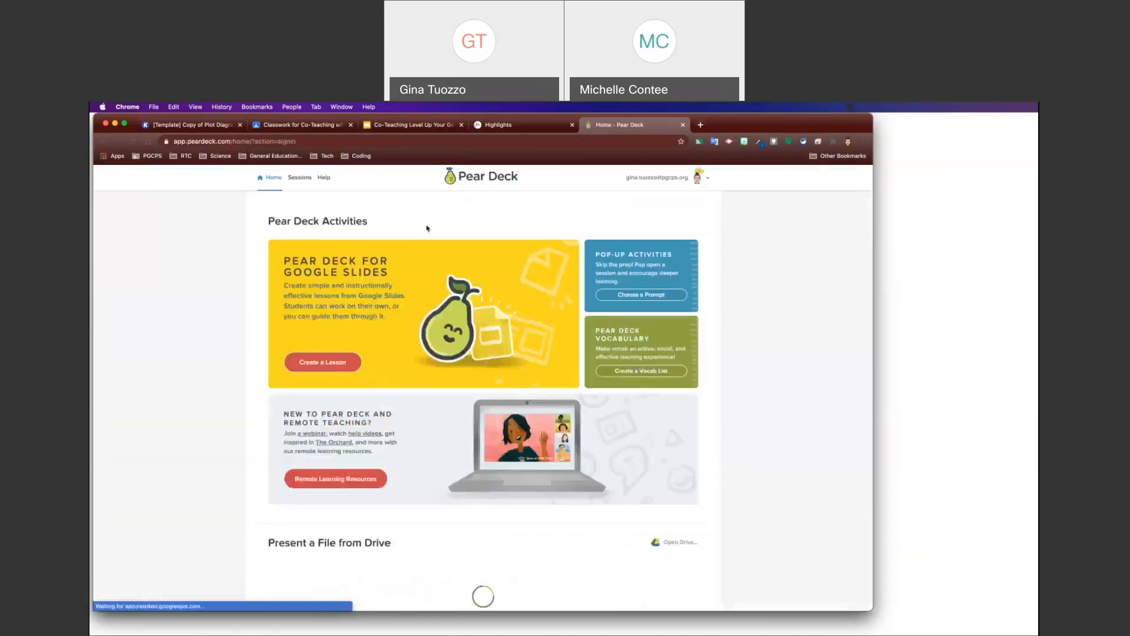
- Open the Teacher Dashboard of today's live co-teaching session from the session list and dismiss the welcome and join code dialogs
click(297, 180)
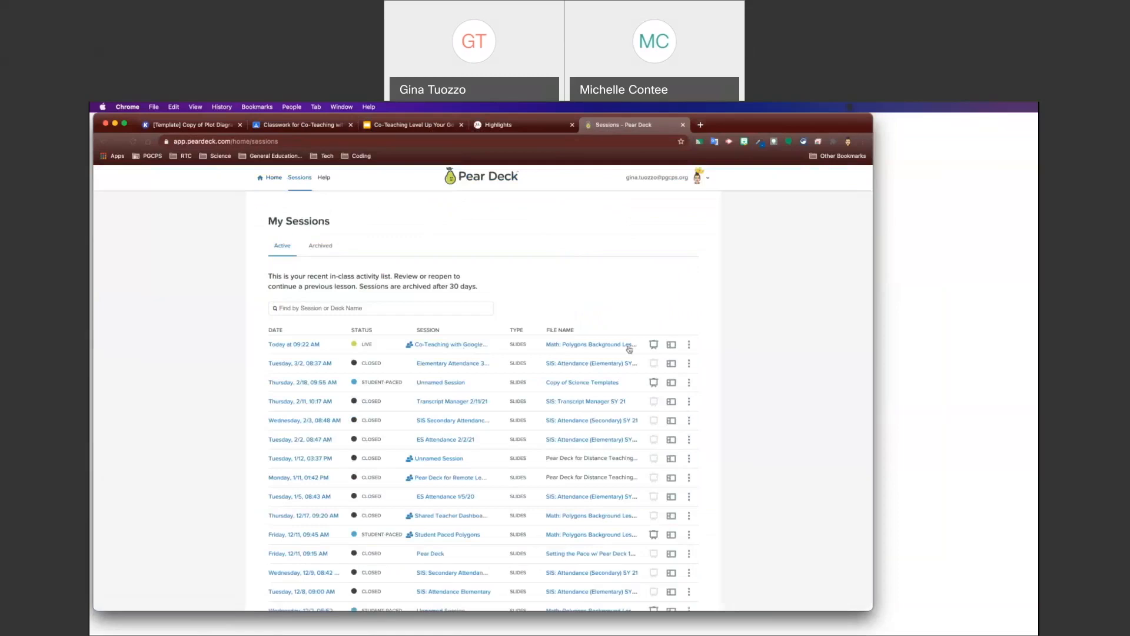
click(671, 345)
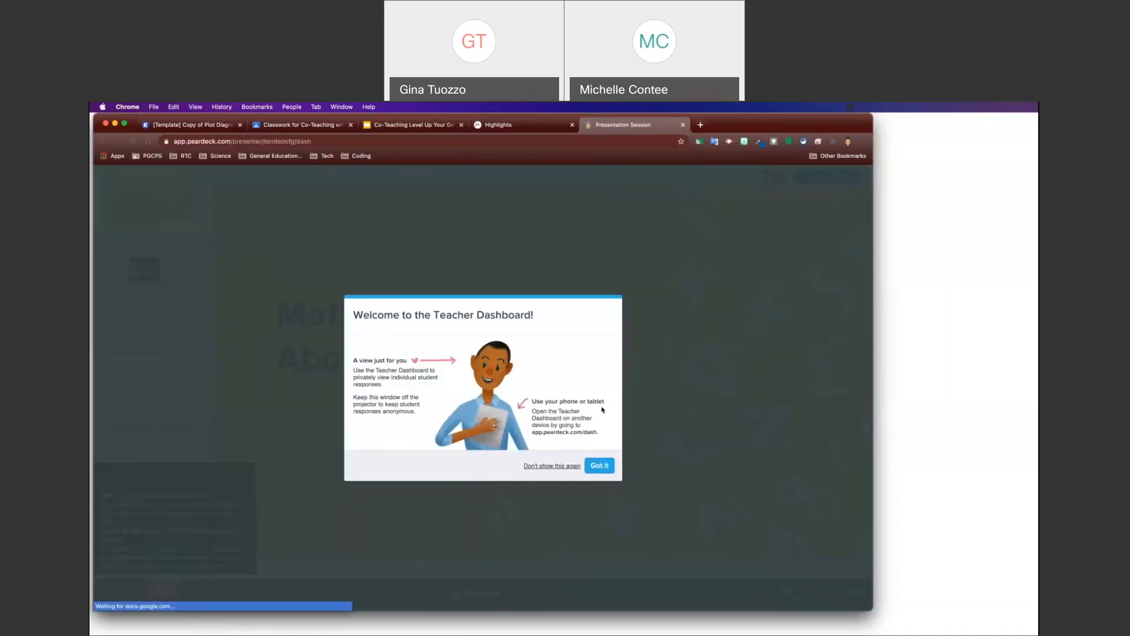
click(596, 465)
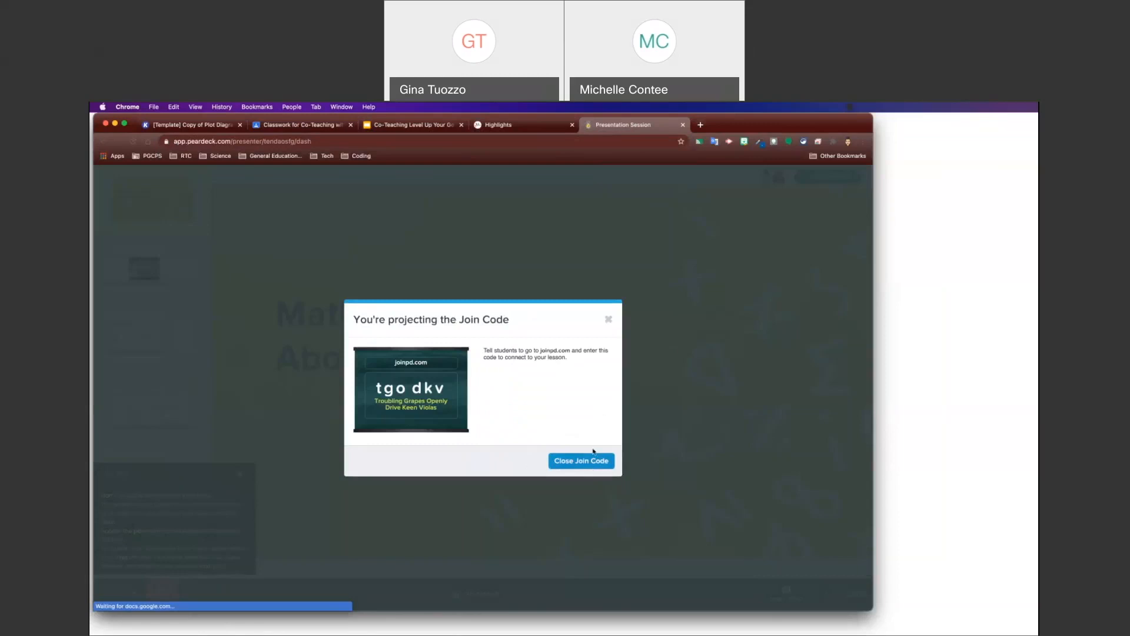
click(608, 320)
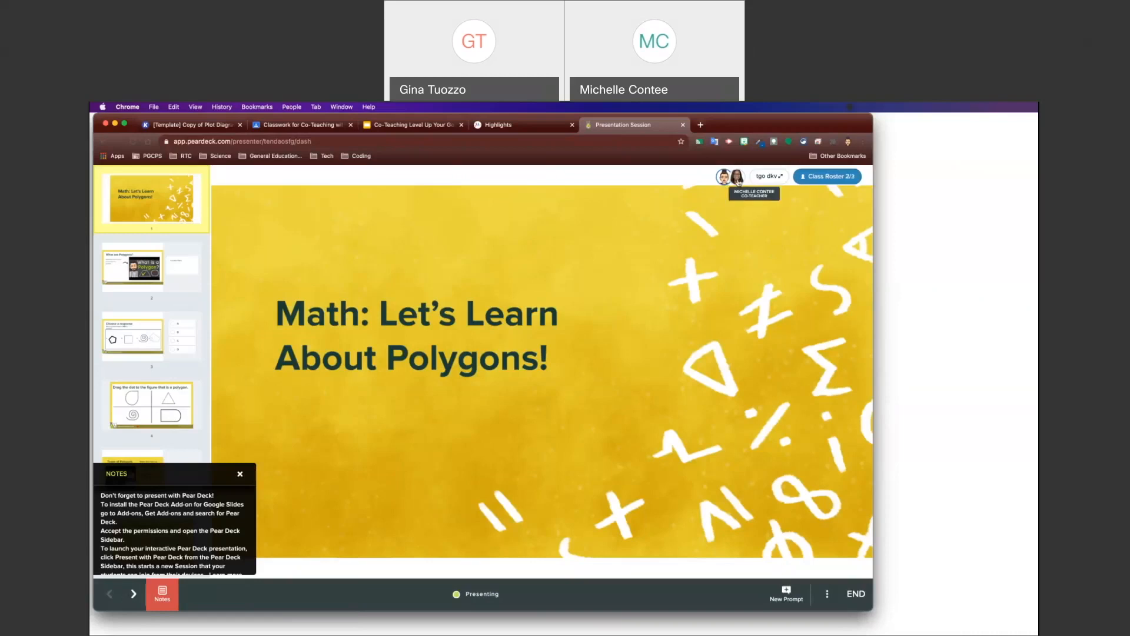
- Open the projector view from the session options and advance the polygons session to slide 2
click(827, 596)
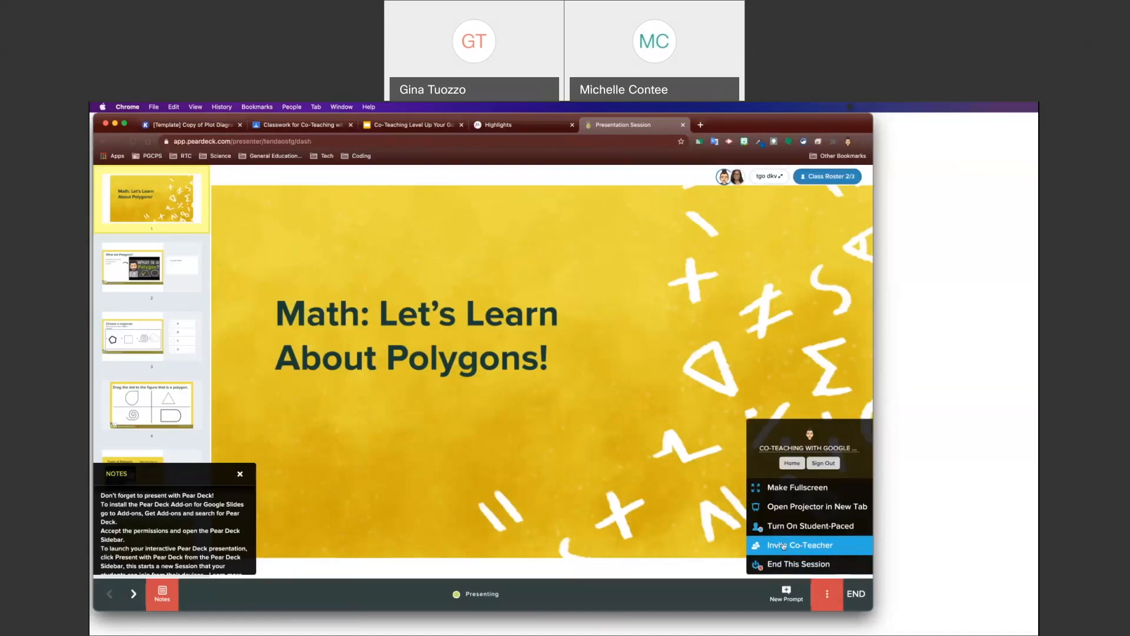
click(800, 509)
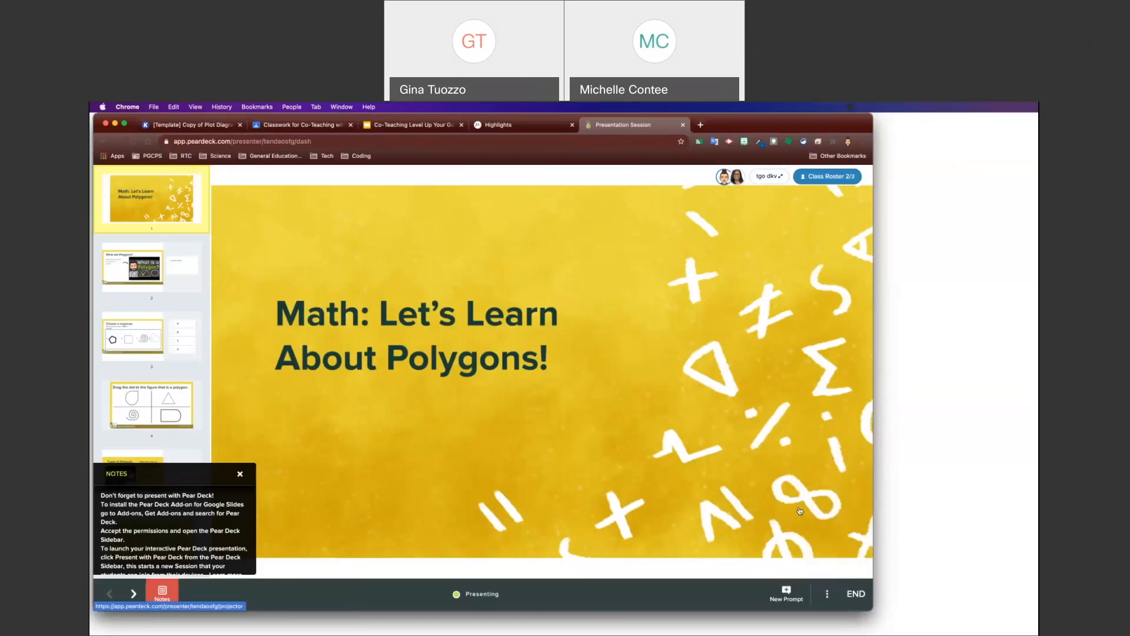
click(829, 594)
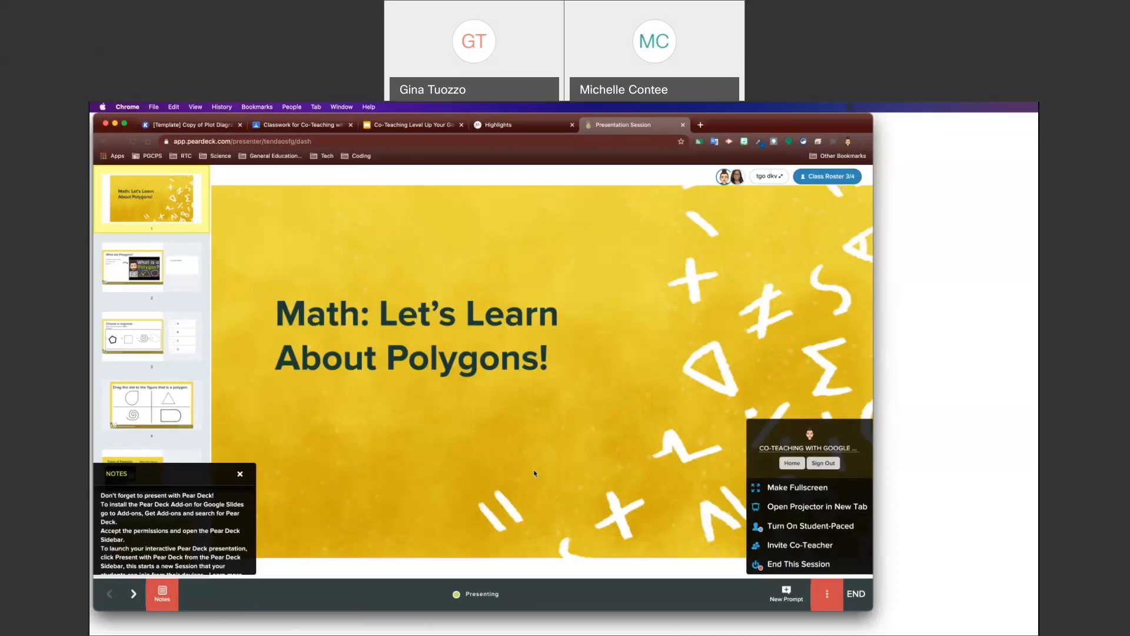
key(Right)
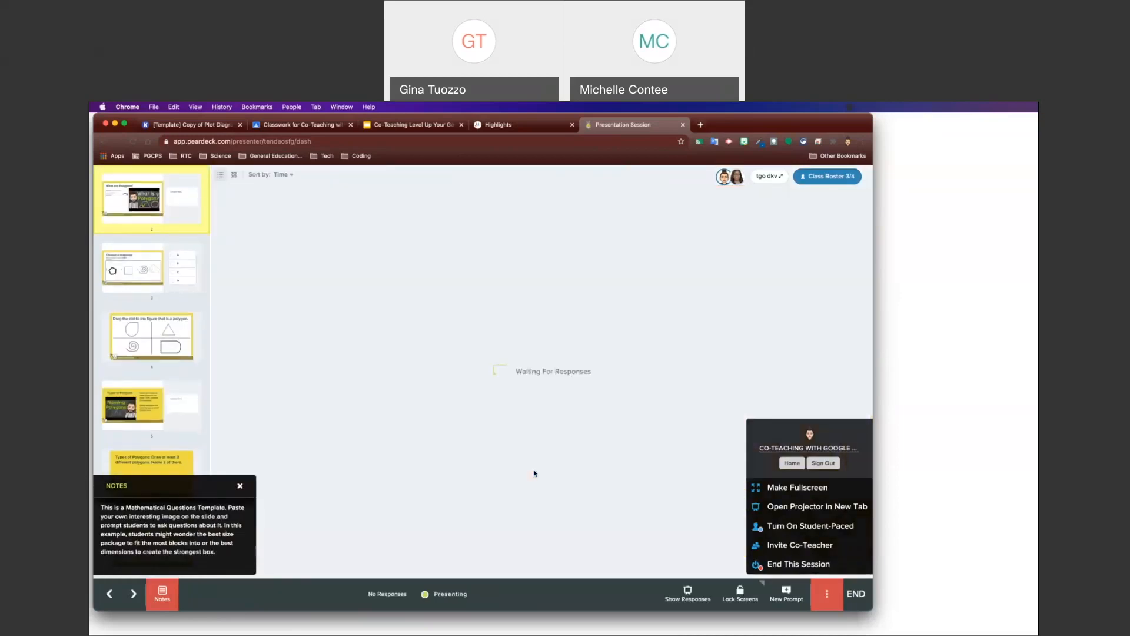
click(535, 473)
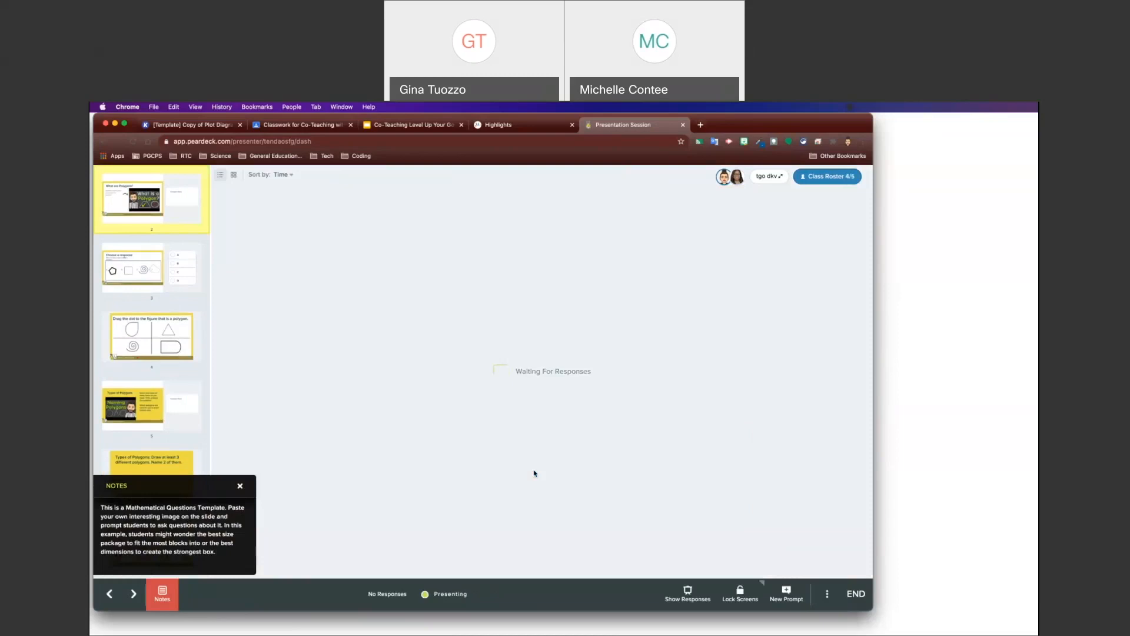
- Go to slide 4, the polygon dot question, and send the feedback "Great job!" on the first student's response
click(166, 334)
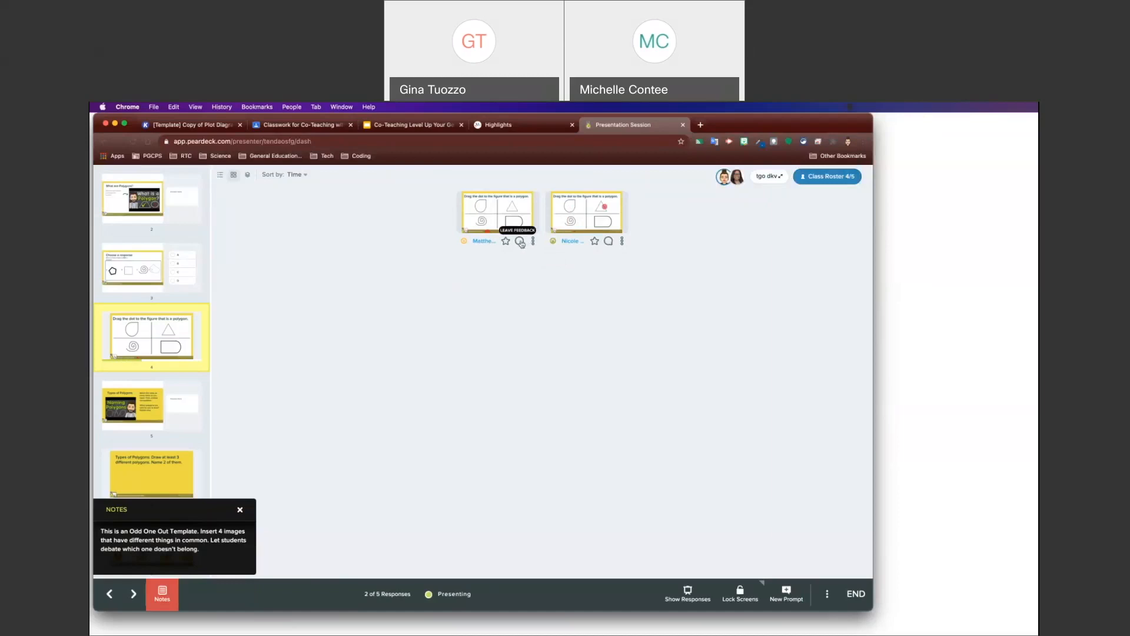
click(521, 242)
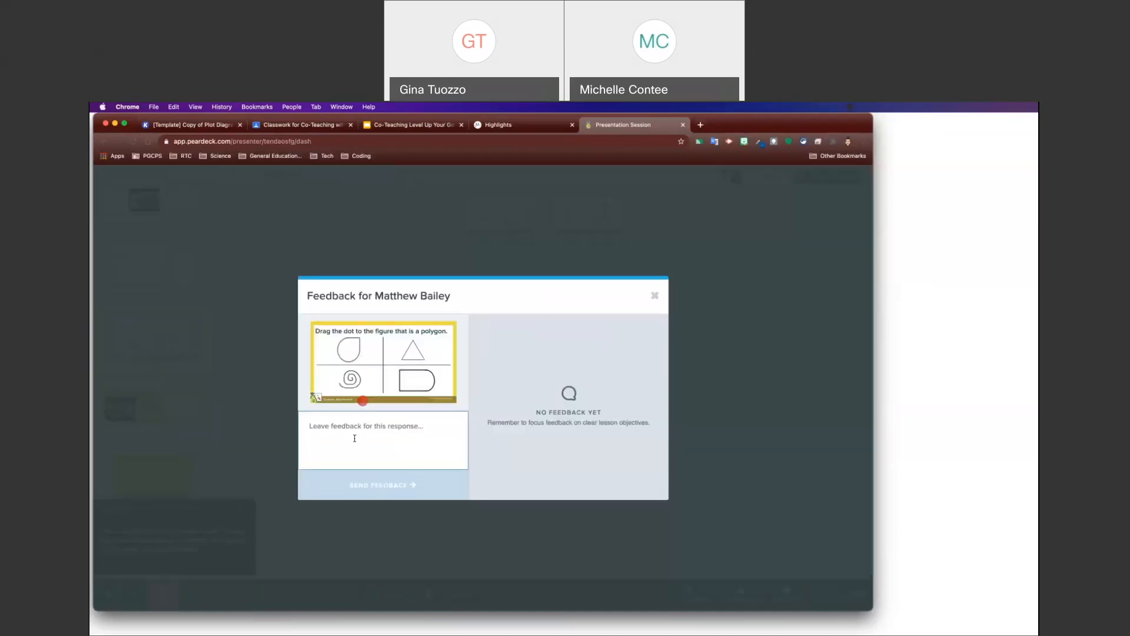
text(Great job!)
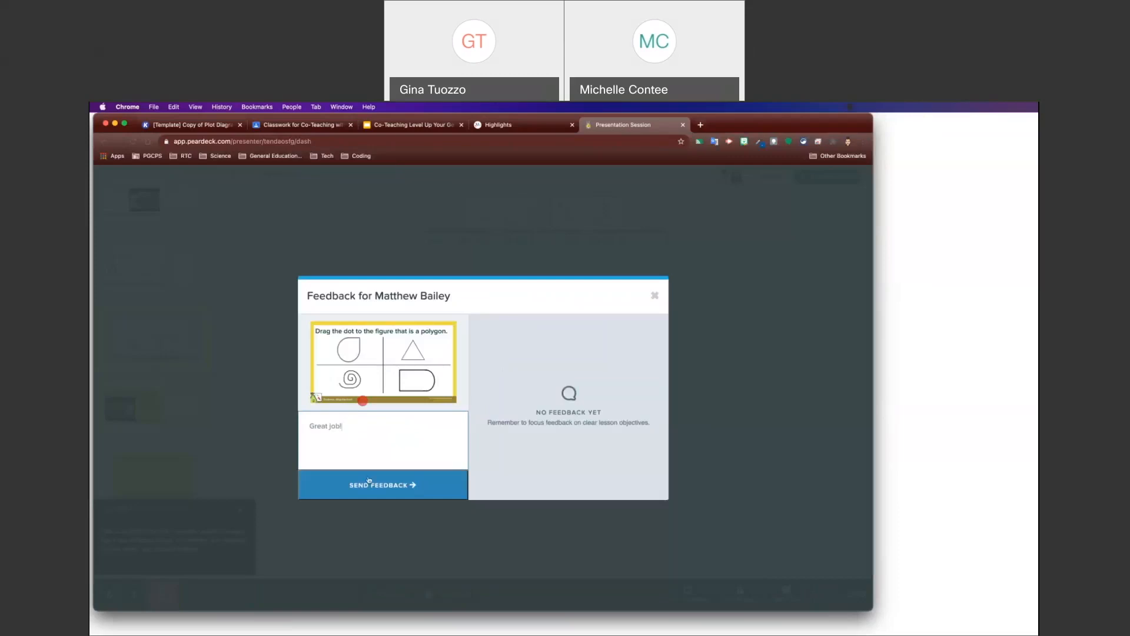
click(369, 482)
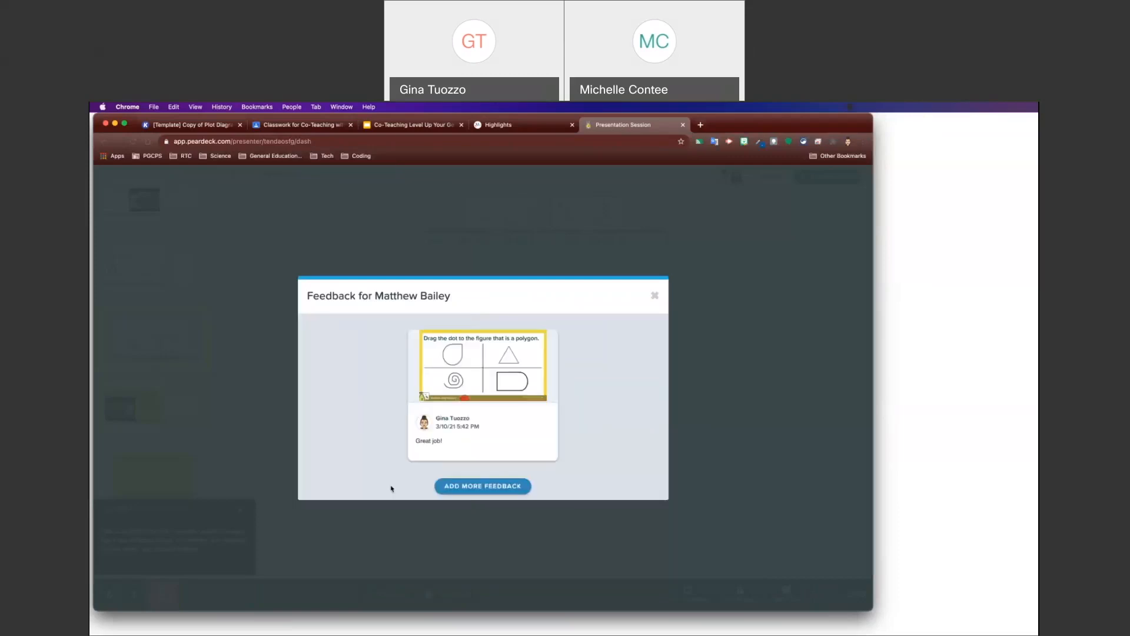
click(655, 296)
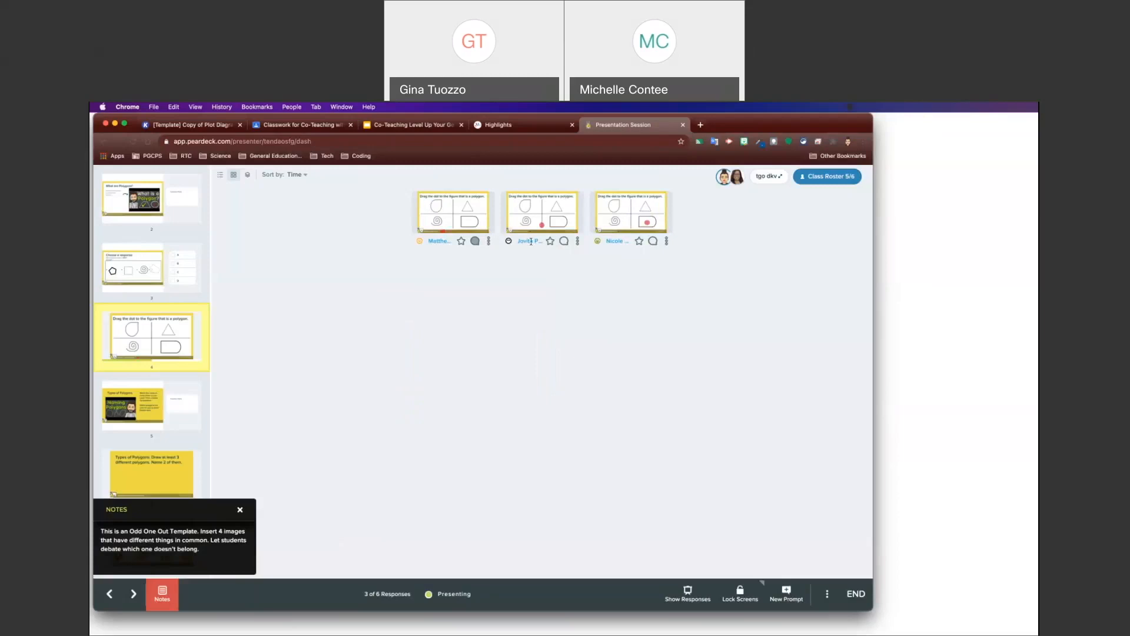
- Send the feedback "Keep trying!" on the second student's response and close the feedback dialog
click(564, 242)
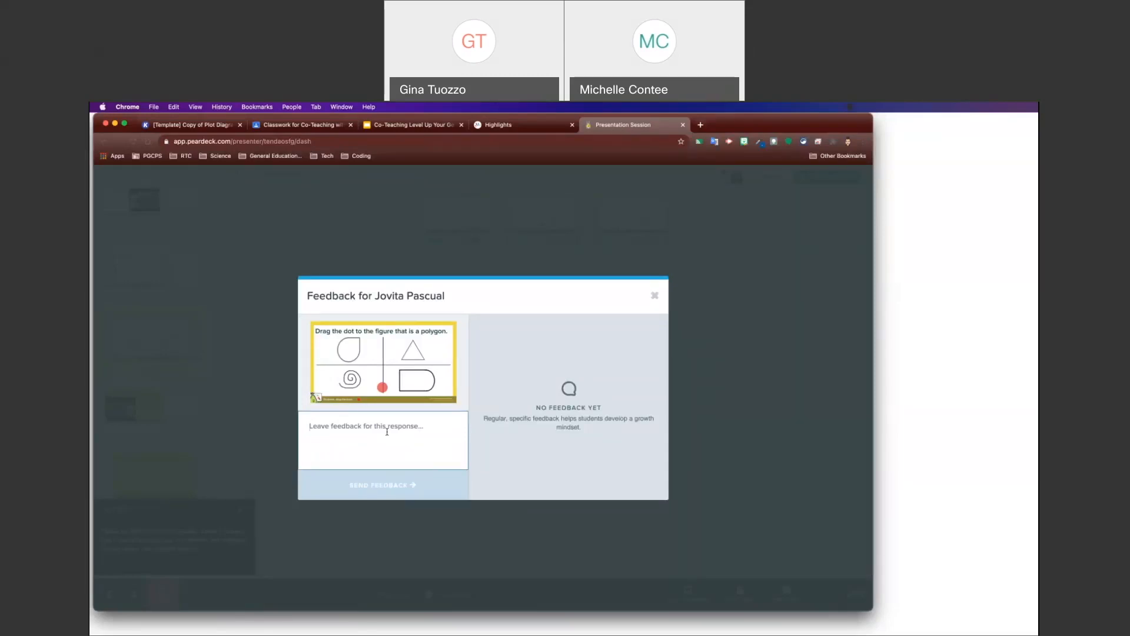
text(Keep trying!)
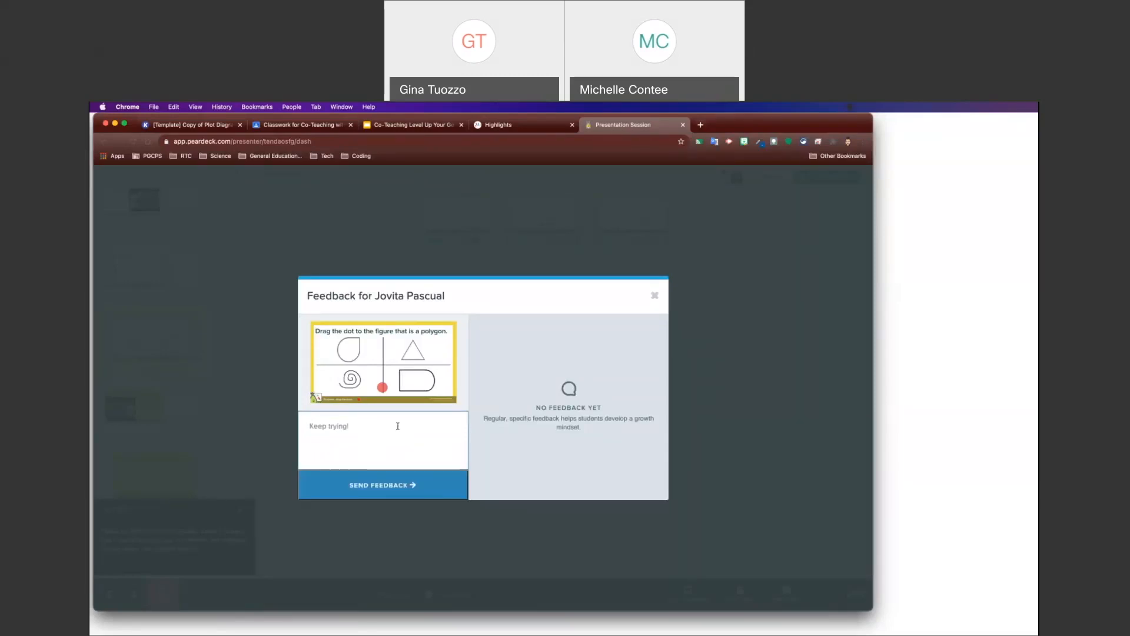
click(399, 489)
click(654, 297)
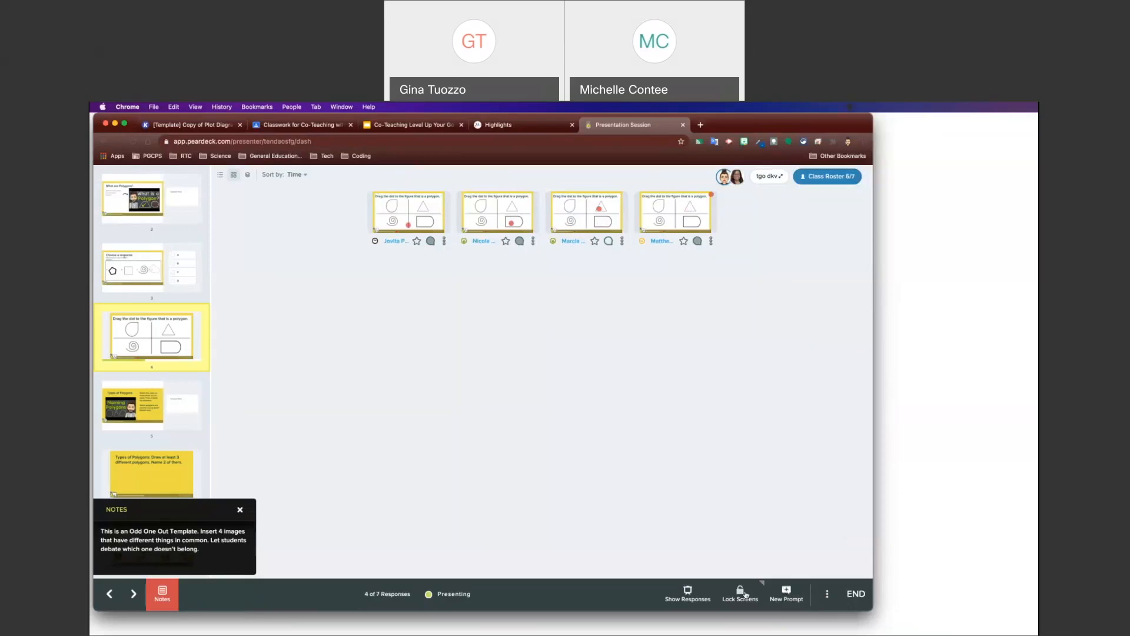
- Try to lock the student screens, and review all teacher feedback left on the fourth student's response
click(746, 594)
click(698, 241)
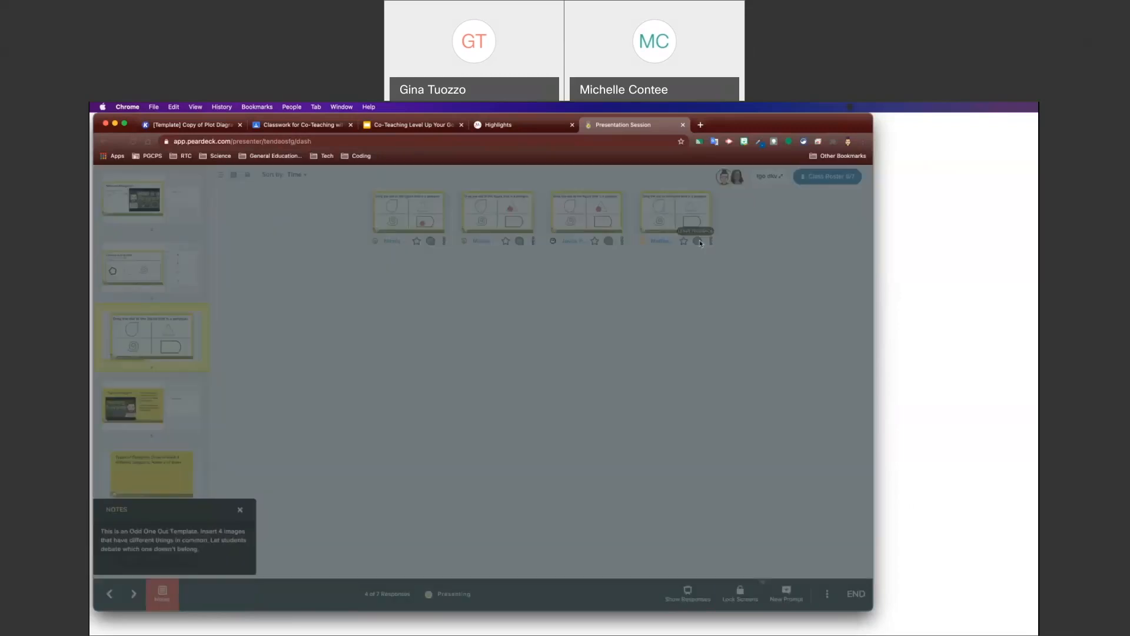
scroll(523, 423, down, 3)
scroll(521, 448, down, 1)
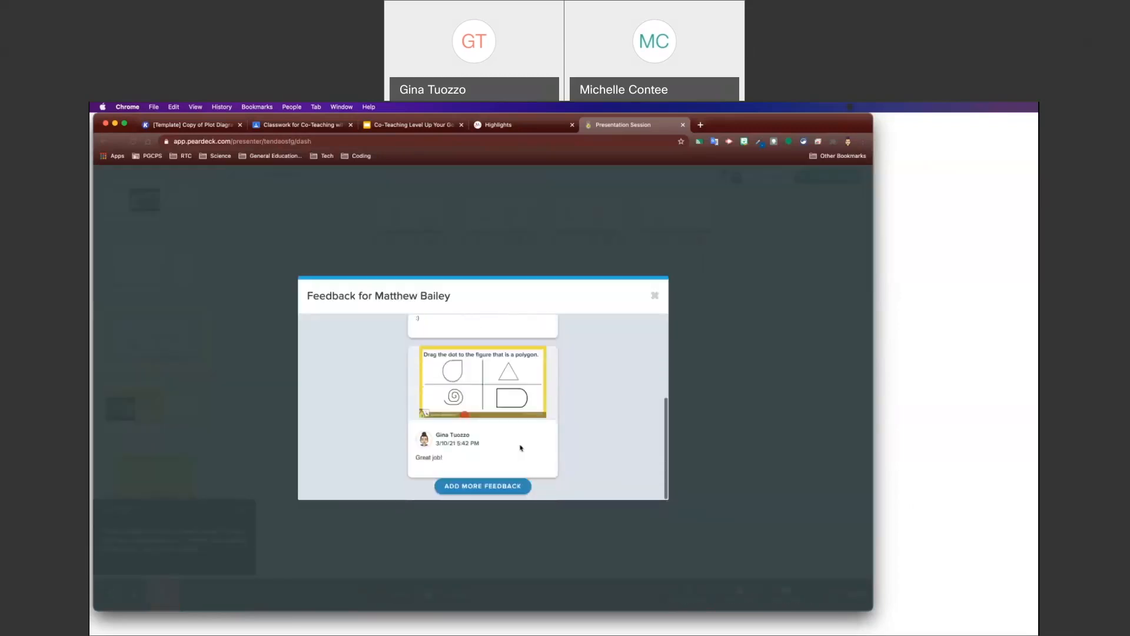
scroll(521, 448, up, 4)
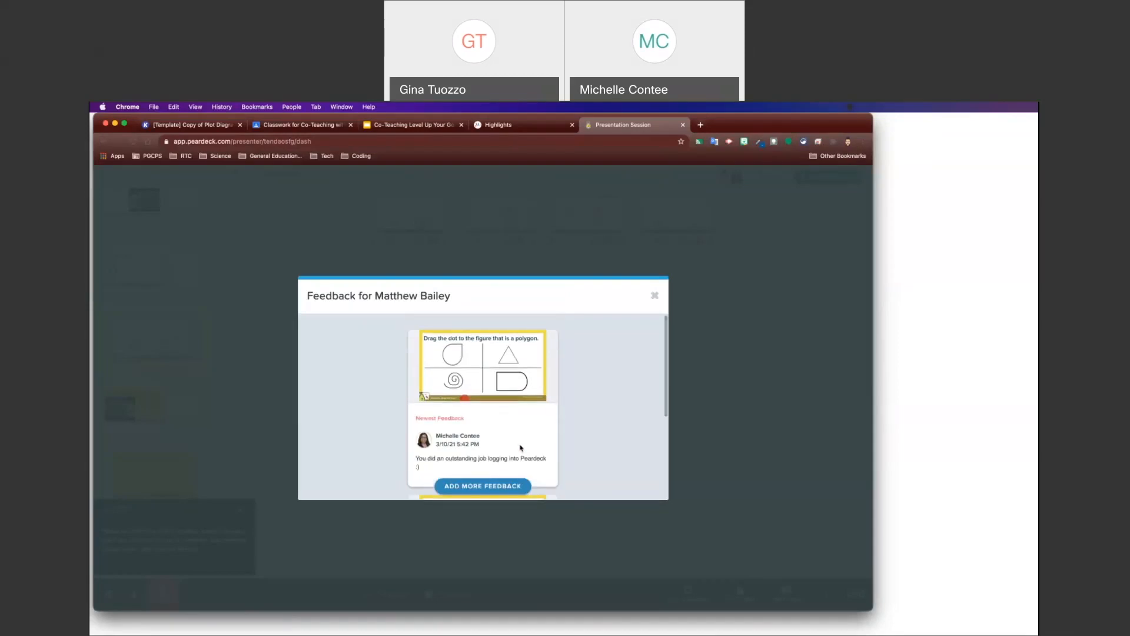
scroll(525, 439, down, 4)
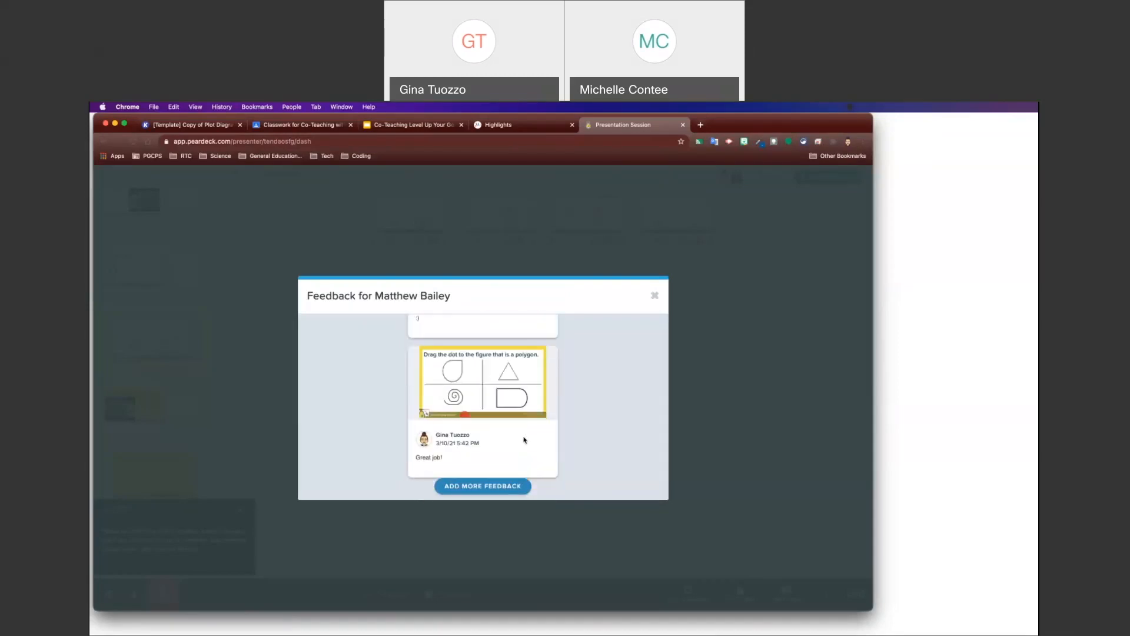
click(655, 298)
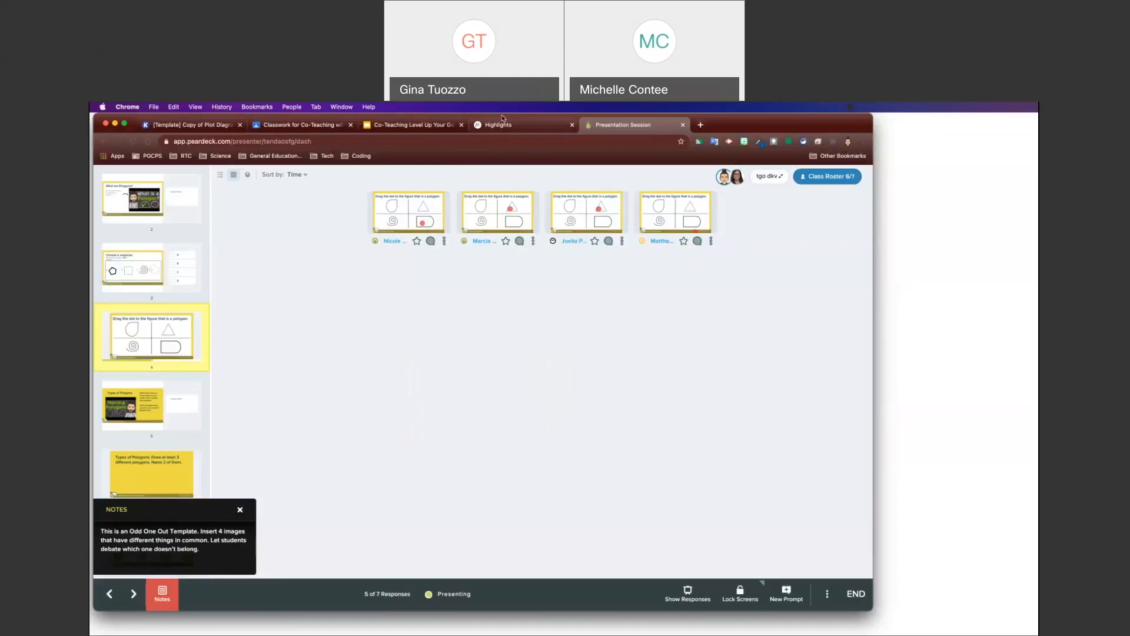
- Switch to the co-teaching presentation and advance past Questions to Sharing in Classroom, briefly checking the Pear Deck session in between
click(390, 124)
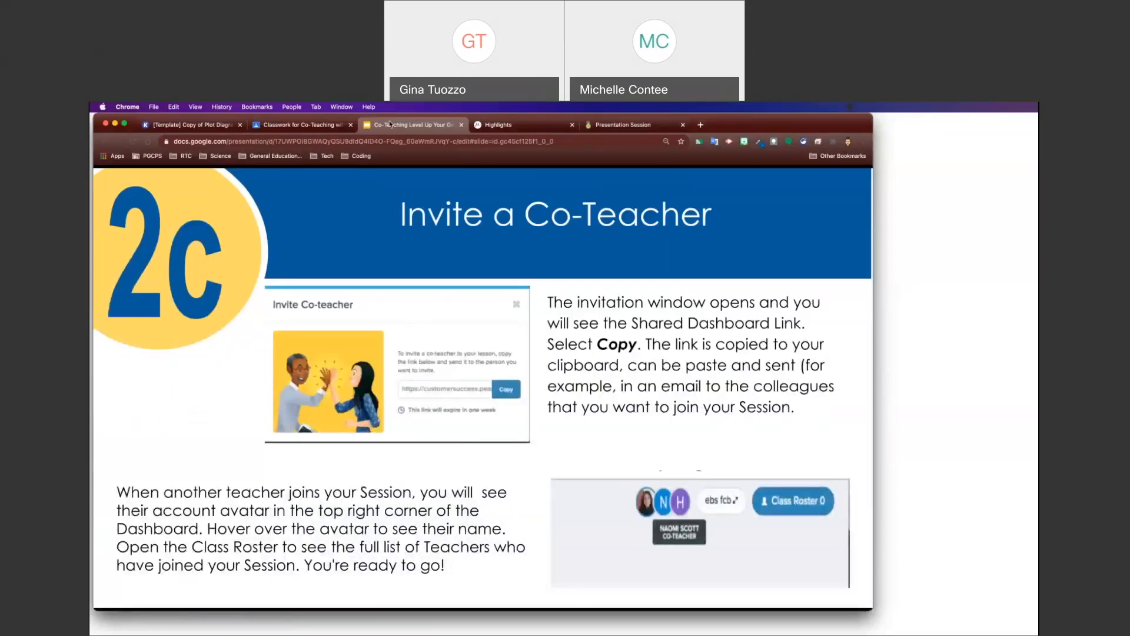
key(Right)
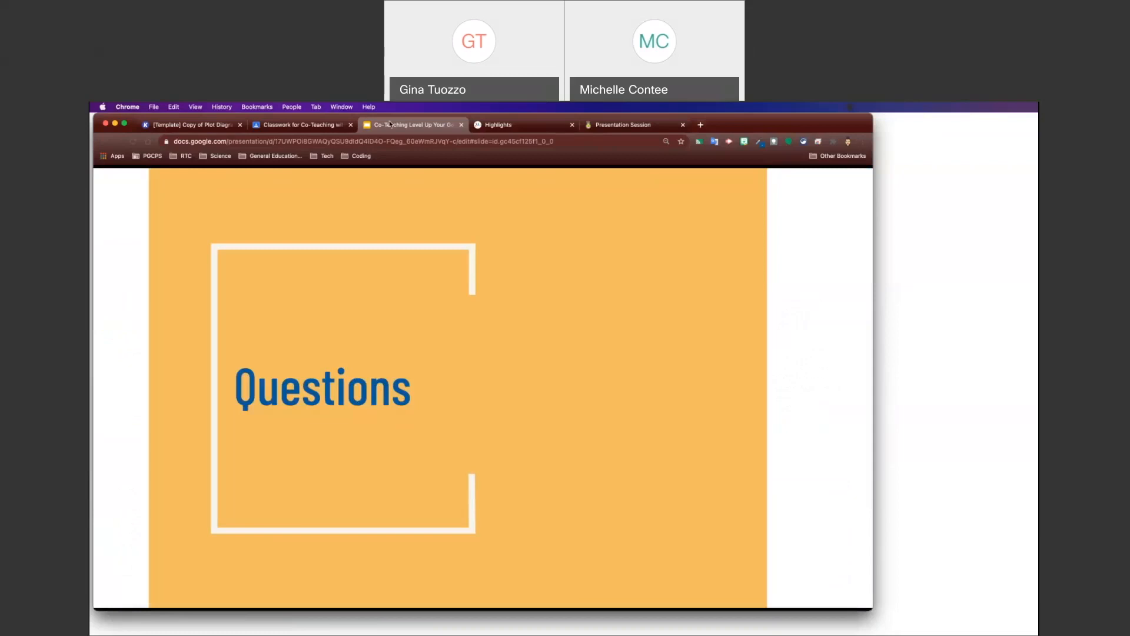
click(650, 126)
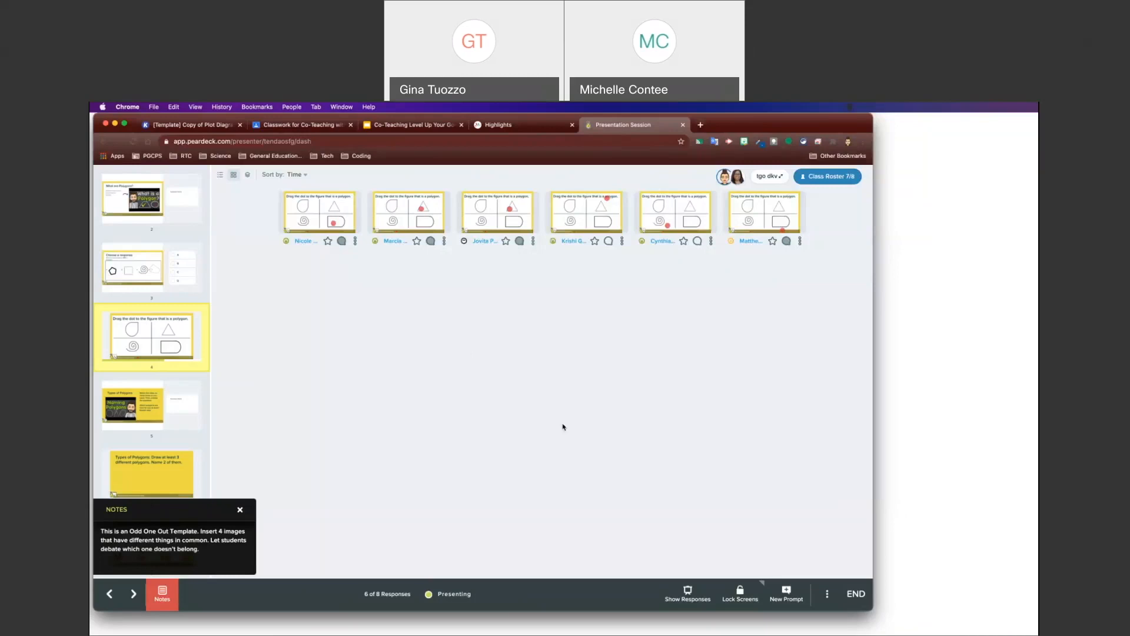
click(419, 126)
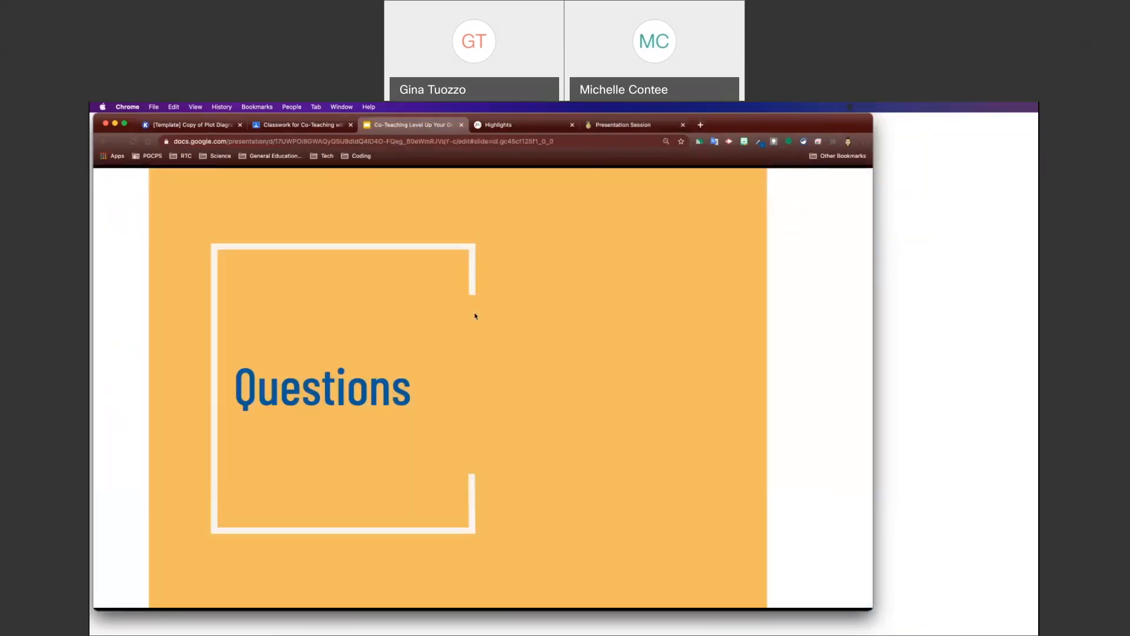
click(623, 476)
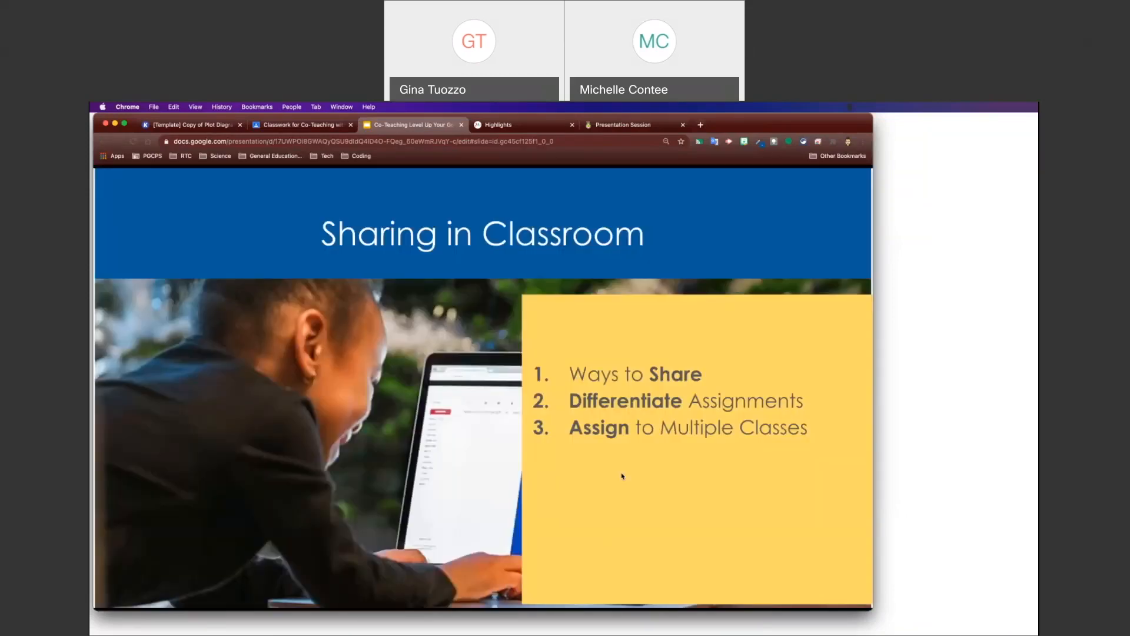